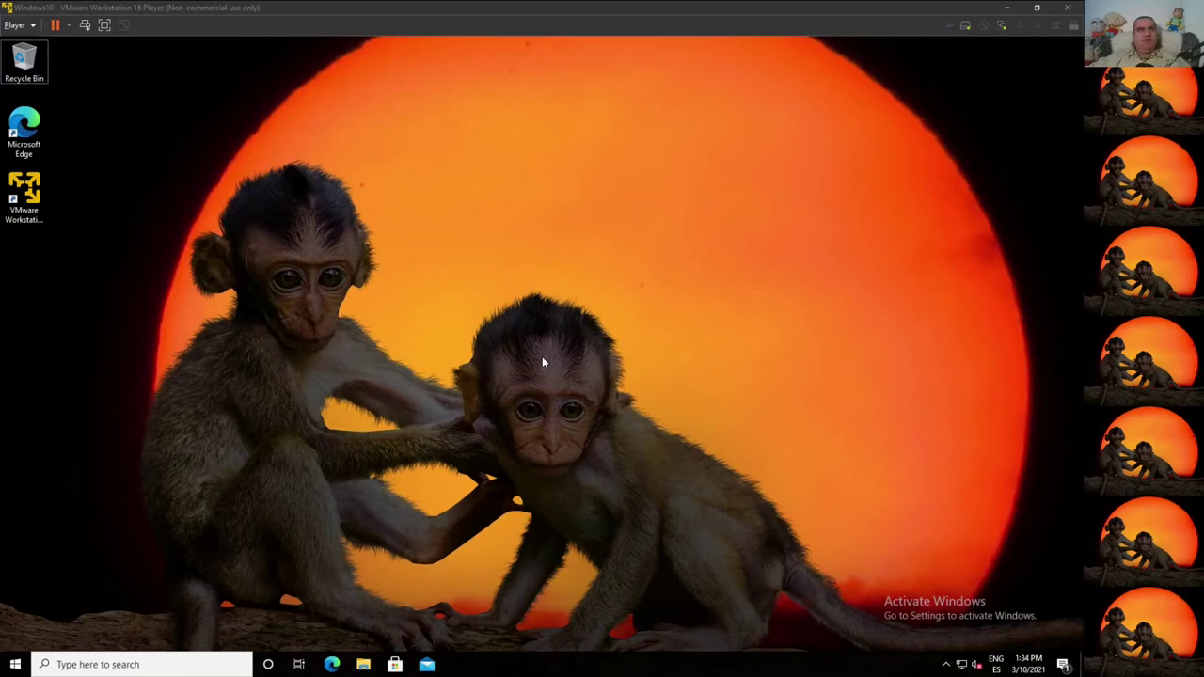
Step: Enter esxi0.labsam.local in Edge and dismiss the cookie consent notice
{"action": "left_click", "coordinate": [23, 199]}
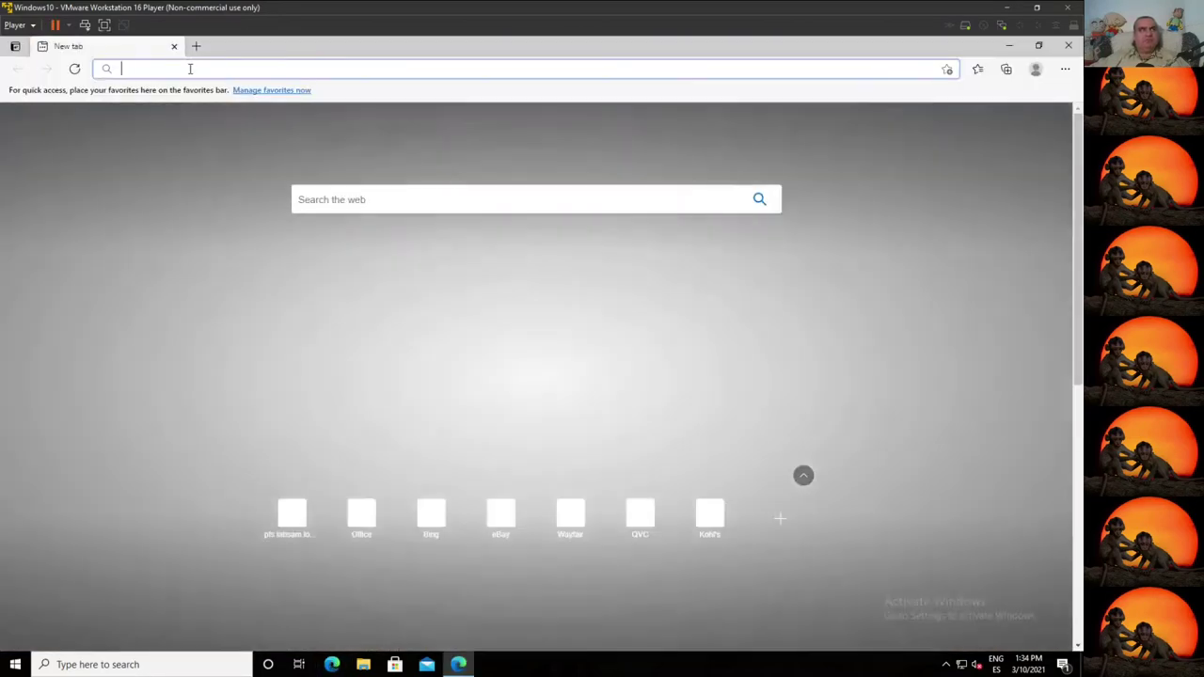
{"action": "type", "text": "esxi"}
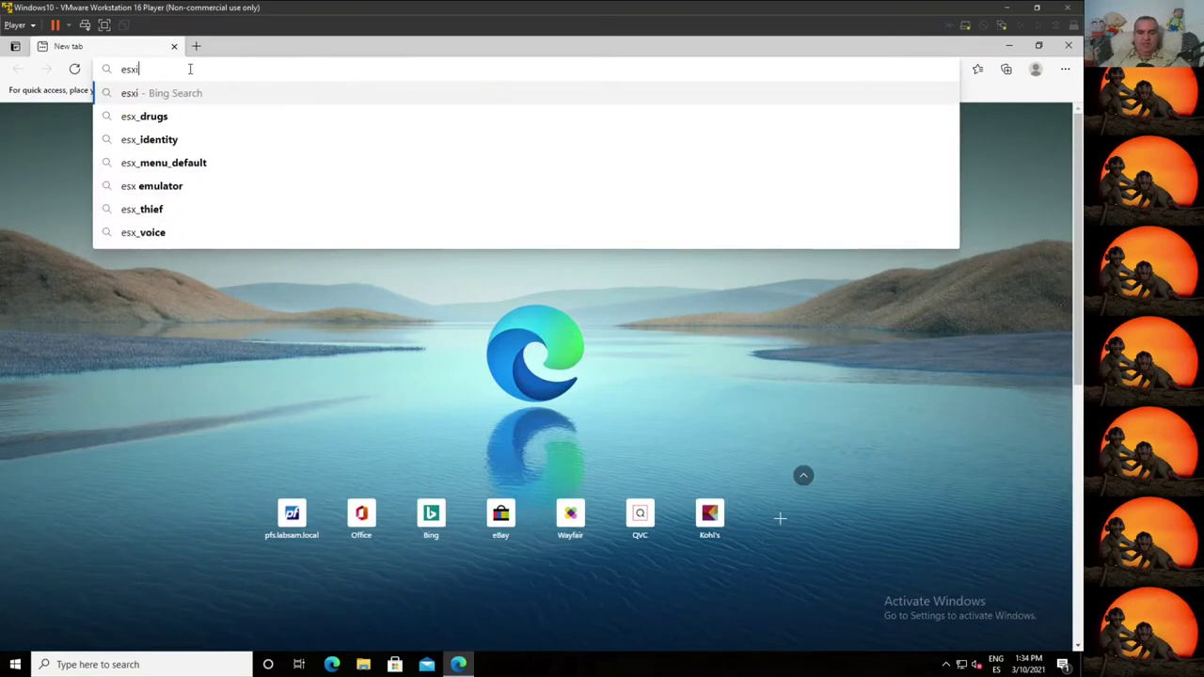
{"action": "type", "text": "0.labsam.local"}
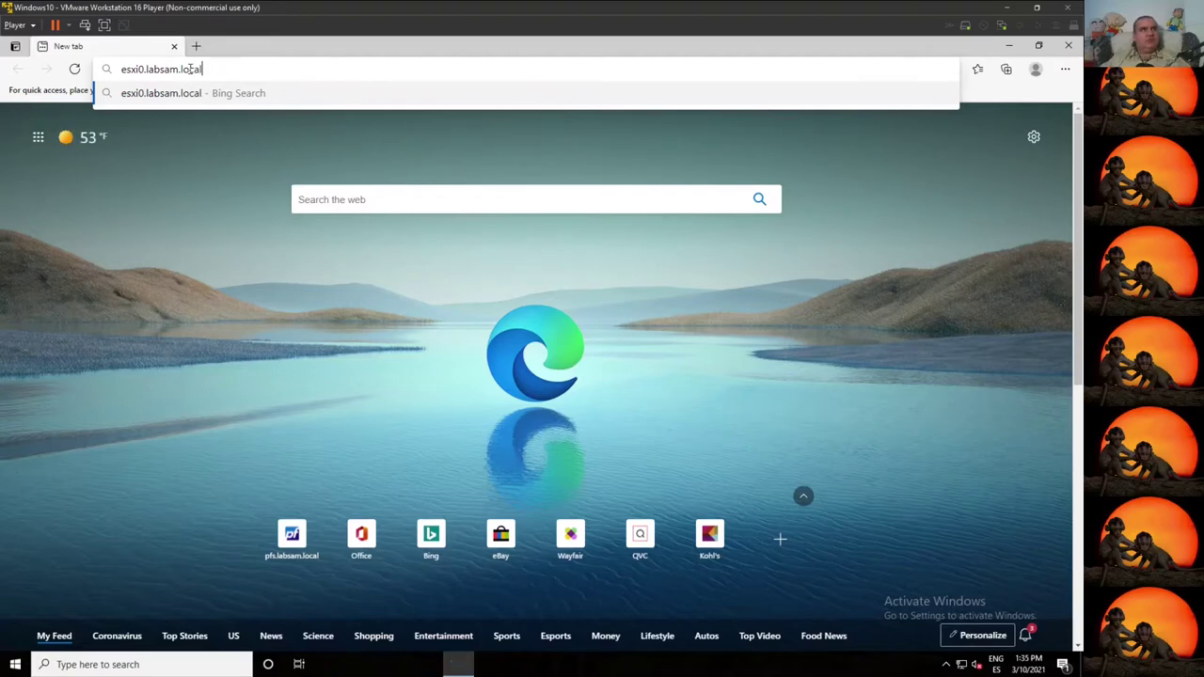
{"action": "key", "text": "Return"}
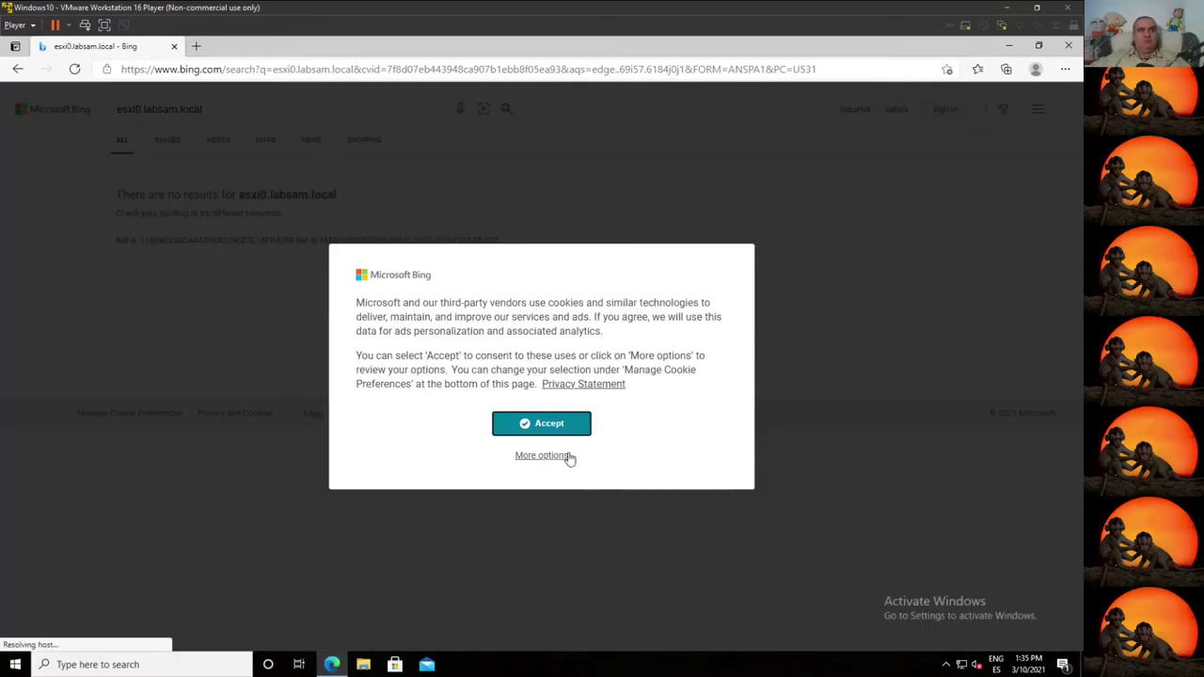
{"action": "left_click", "coordinate": [551, 424]}
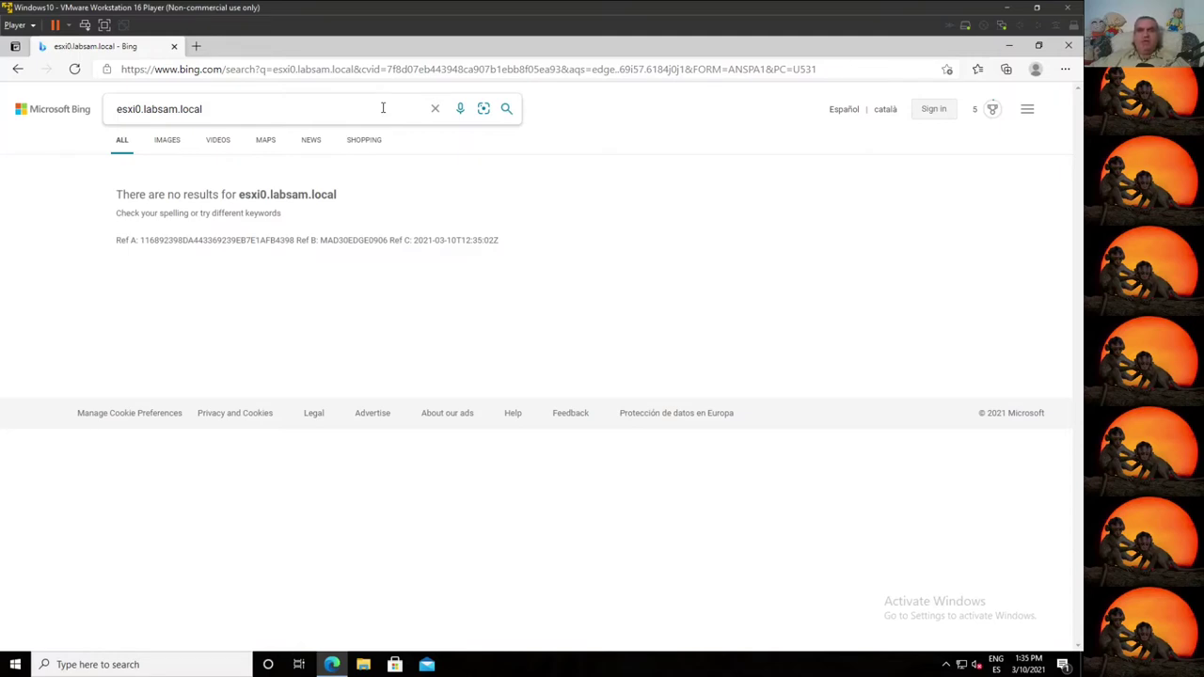
{"action": "left_click", "coordinate": [350, 108]}
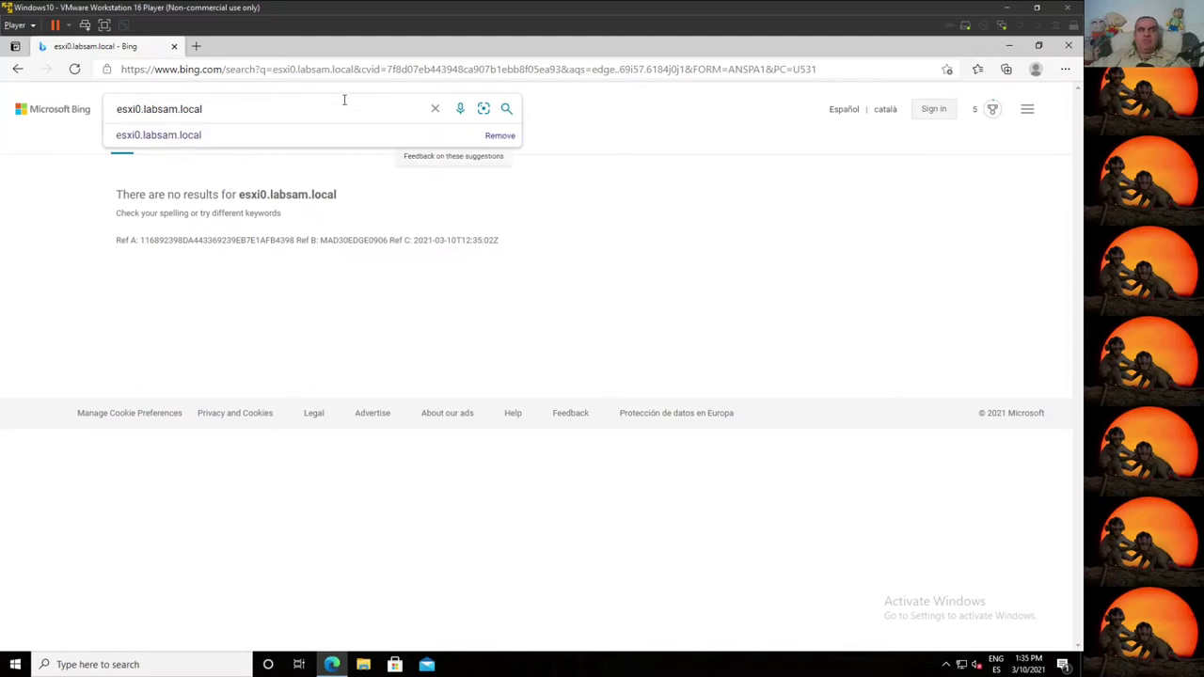
{"action": "left_click_drag", "start_coordinate": [335, 103], "coordinate": [121, 81]}
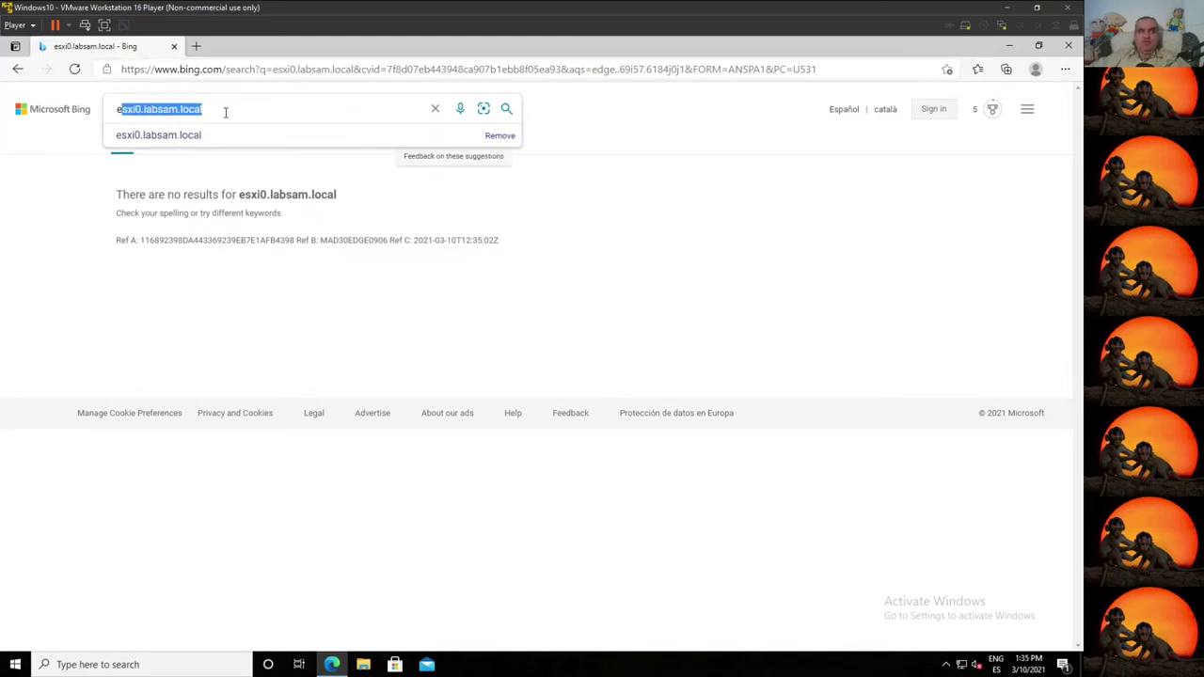
{"action": "left_click_drag", "start_coordinate": [235, 110], "coordinate": [100, 107]}
{"action": "key", "text": "ctrl+c"}
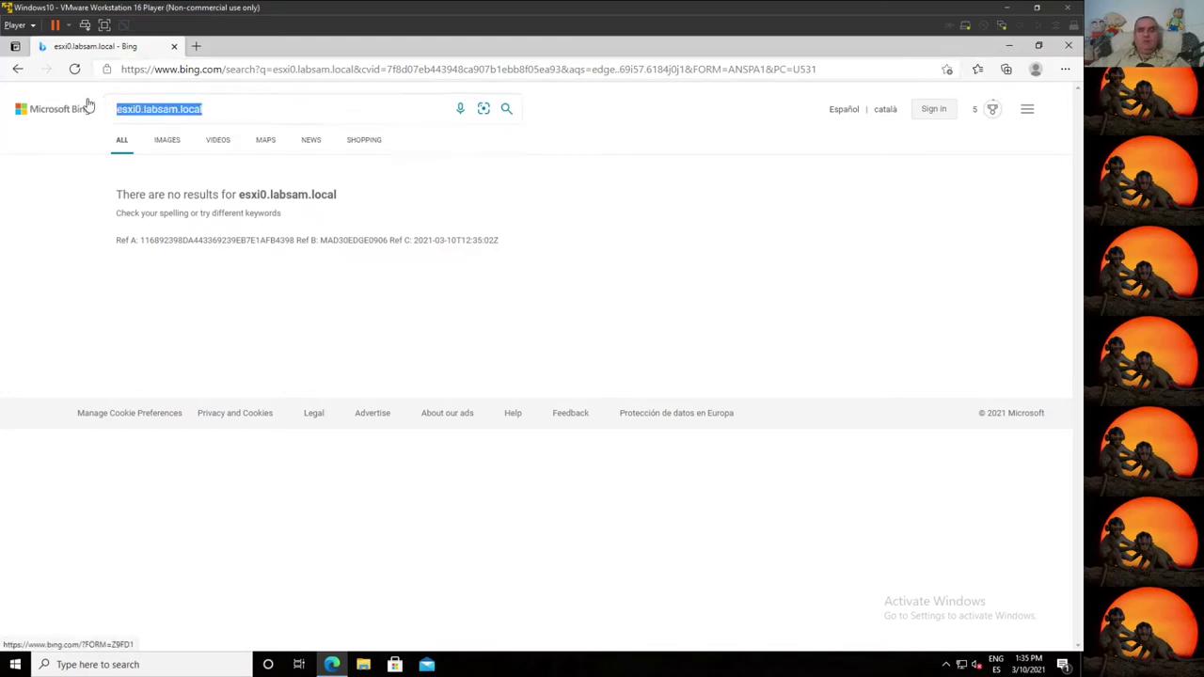
{"action": "left_click", "coordinate": [169, 72]}
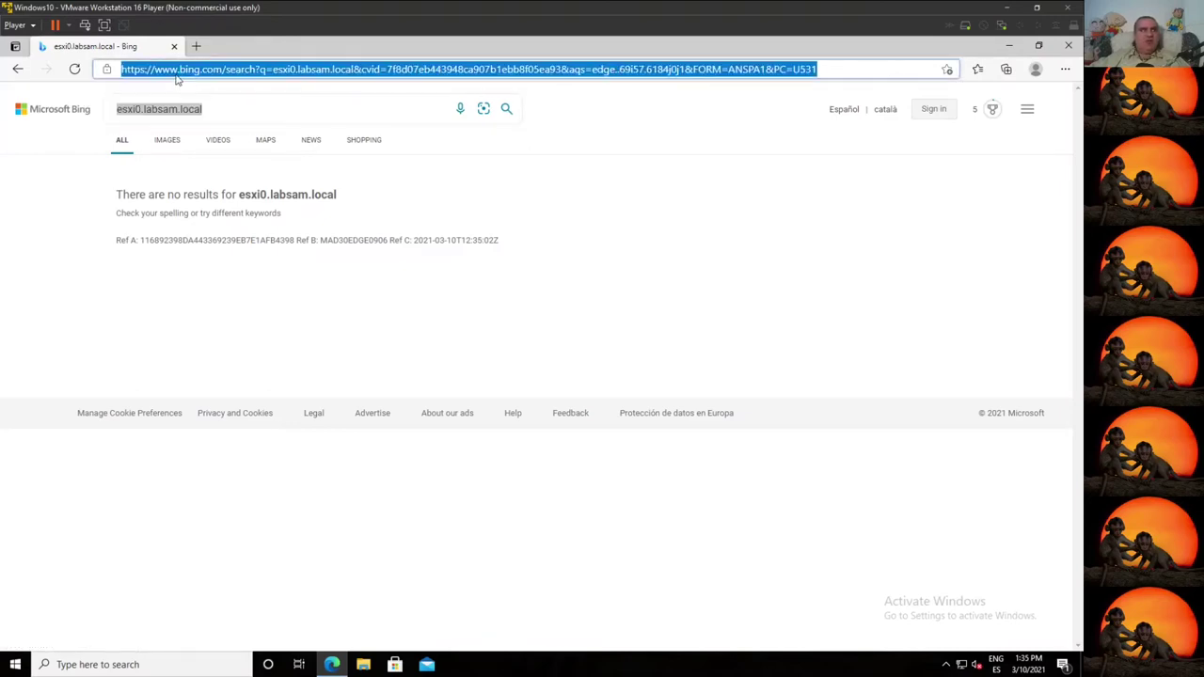
{"action": "left_click_drag", "start_coordinate": [160, 72], "coordinate": [889, 70]}
{"action": "key", "text": "ctrl+v"}
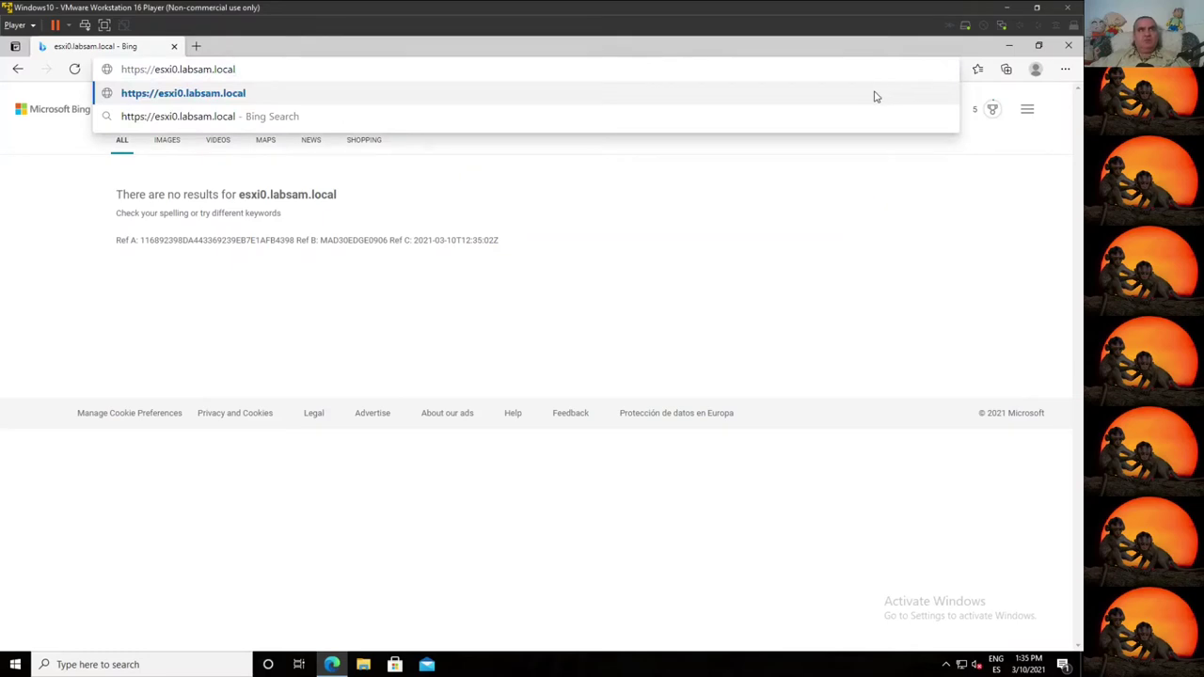
{"action": "key", "text": "Return"}
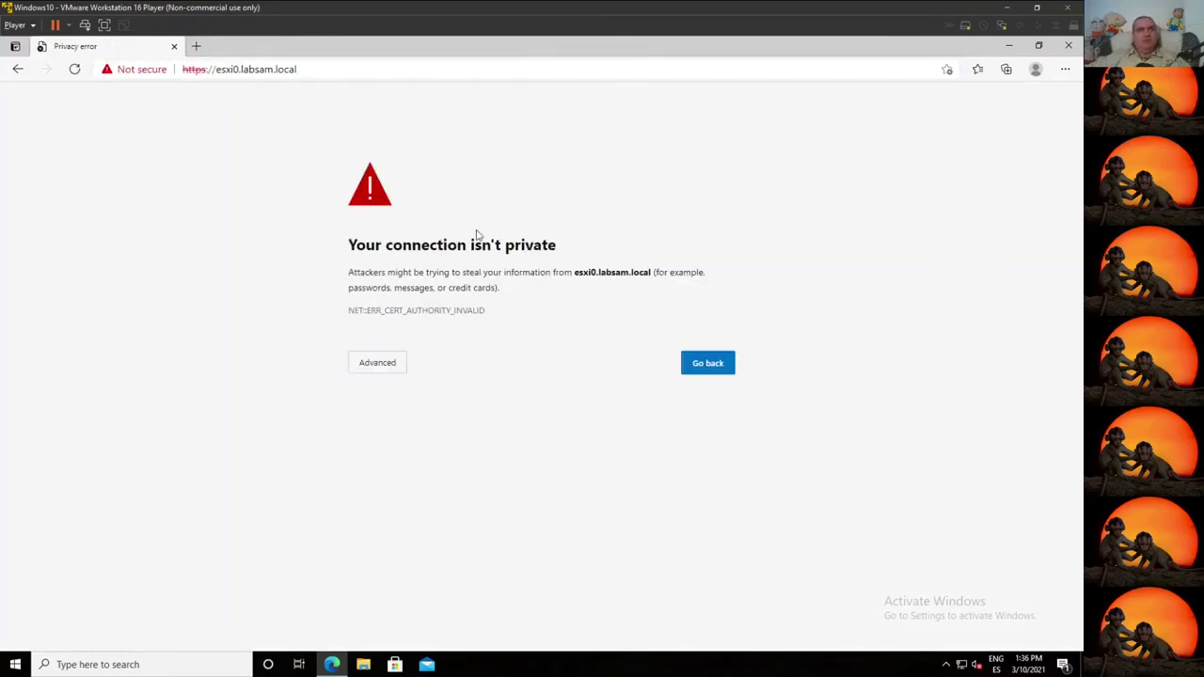
{"action": "left_click", "coordinate": [374, 365]}
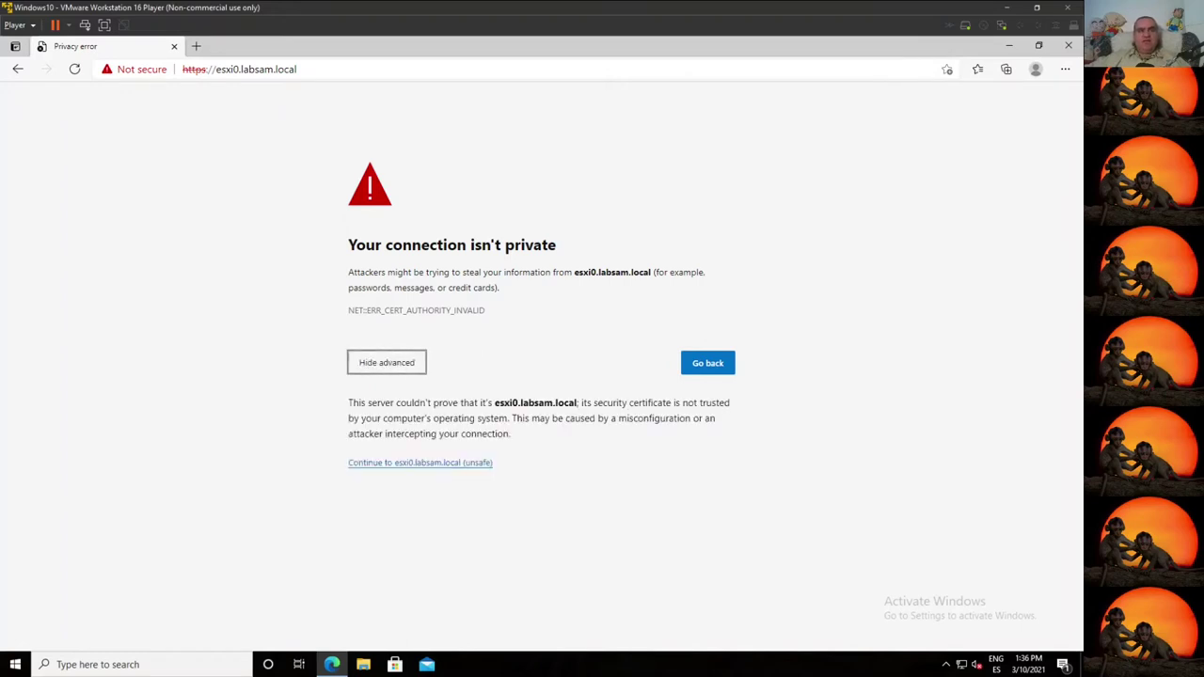
{"action": "left_click", "coordinate": [460, 465]}
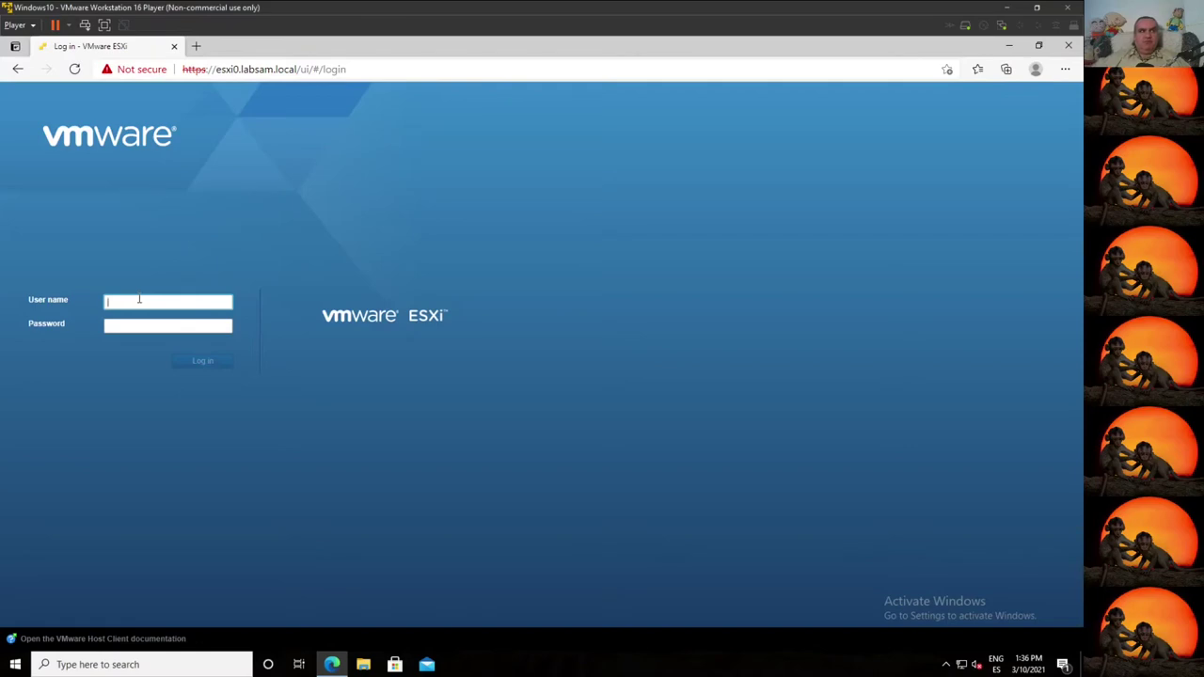
Step: Log in to esxi0 as root, browse Storage and Manage, then open the Virtual Machines list
{"action": "type", "text": "root"}
{"action": "key", "text": "Tab"}
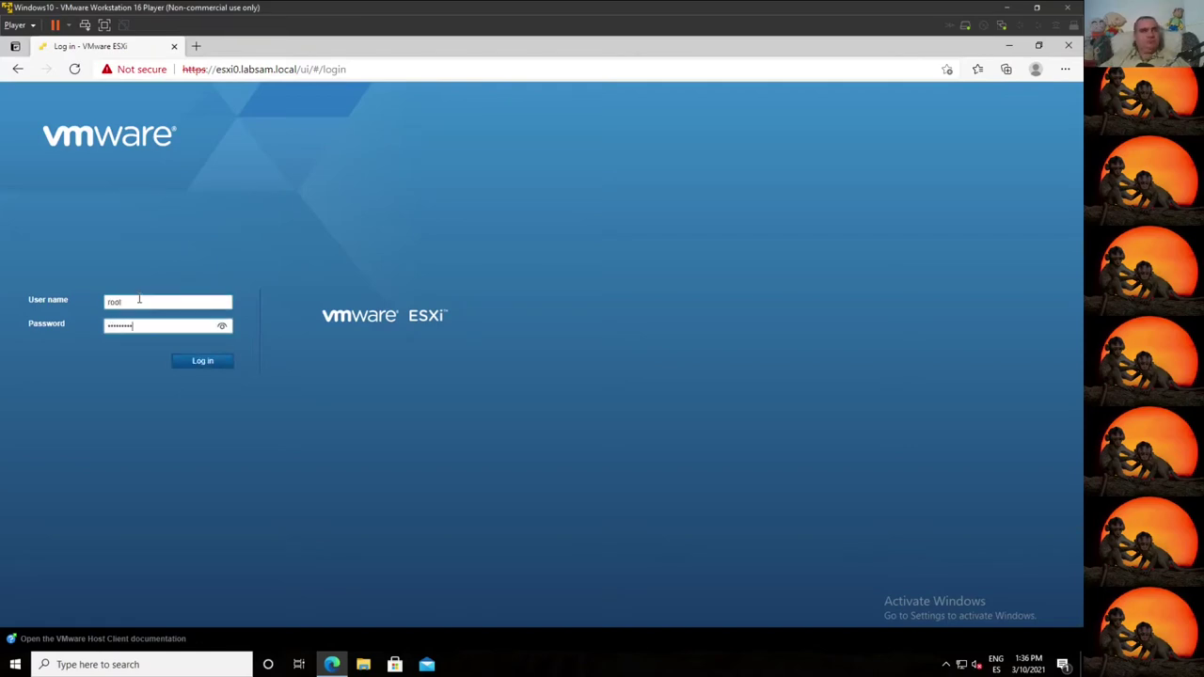
{"action": "key", "text": "Return"}
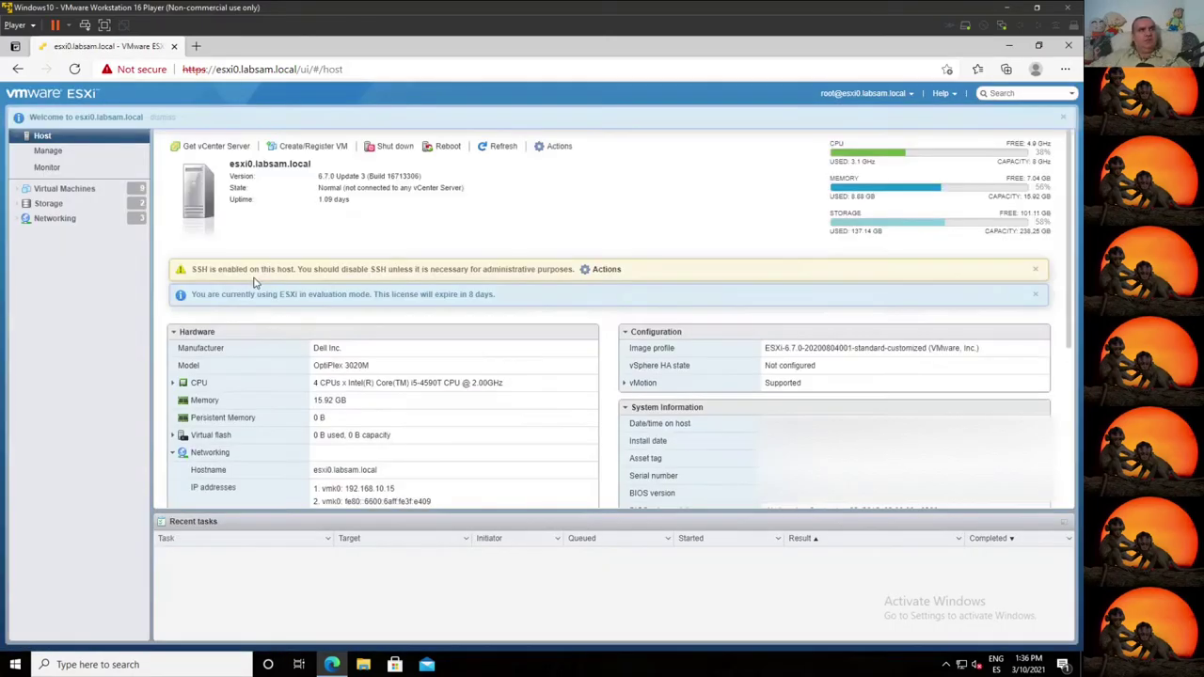
{"action": "left_click", "coordinate": [64, 205]}
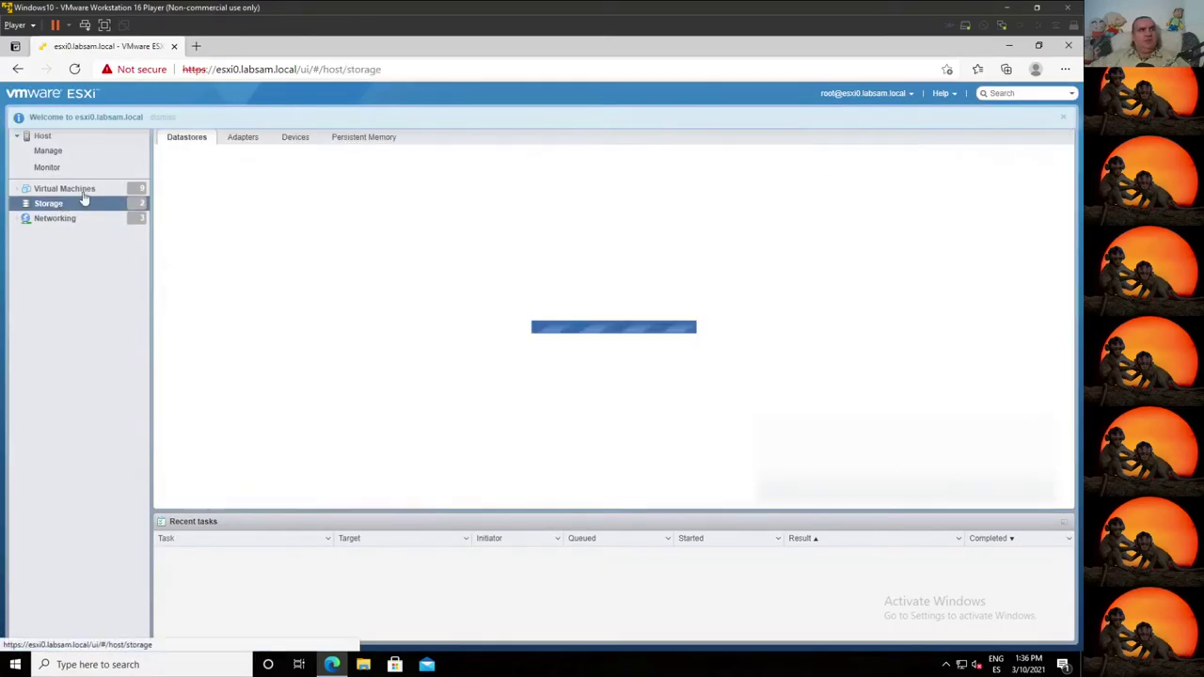
{"action": "left_click", "coordinate": [52, 151]}
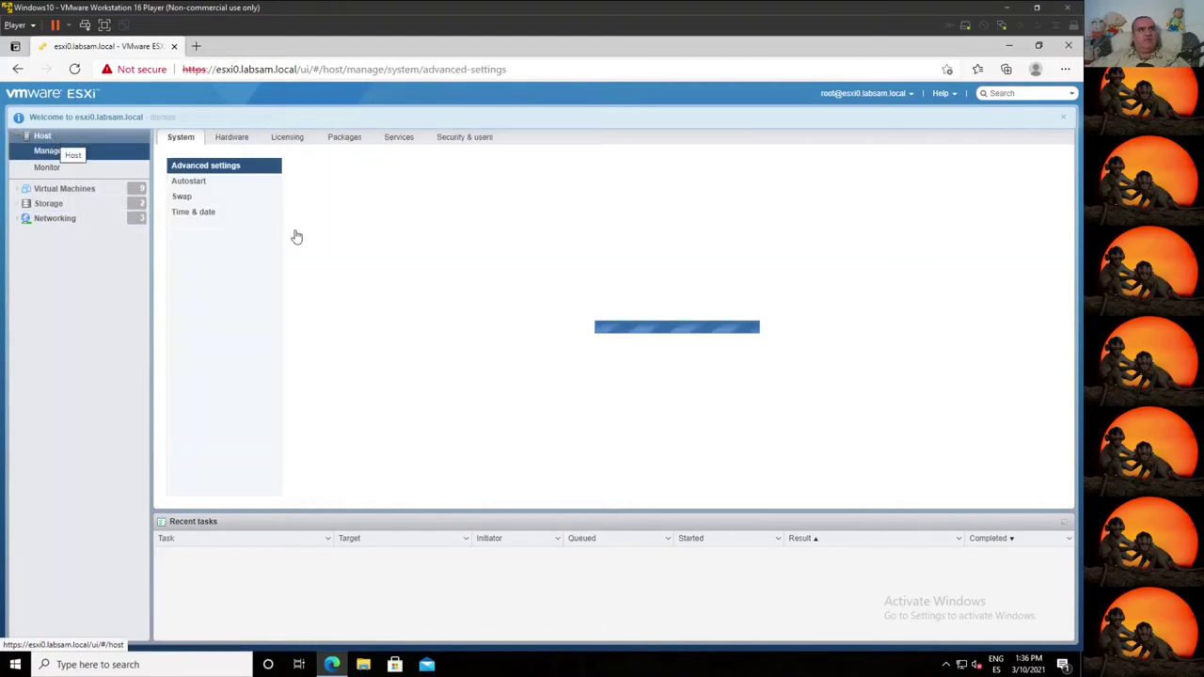
{"action": "left_click", "coordinate": [49, 192]}
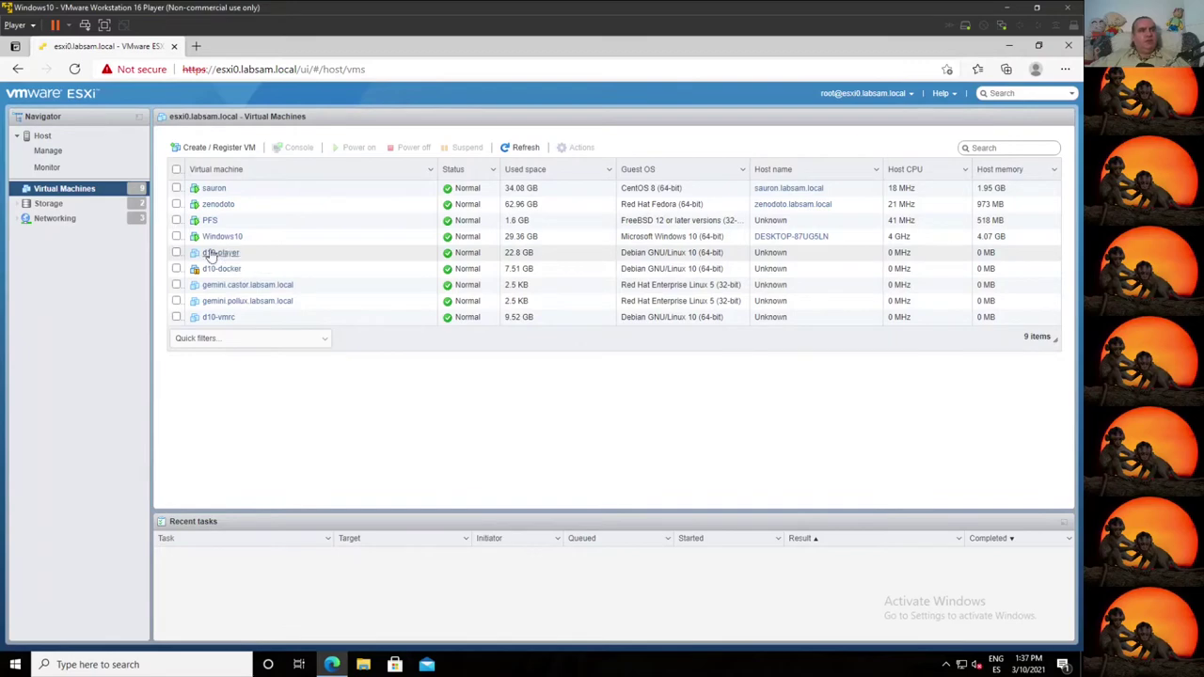
Step: Power on the d10-player virtual machine and glance at the PFS VM
{"action": "left_click", "coordinate": [176, 253]}
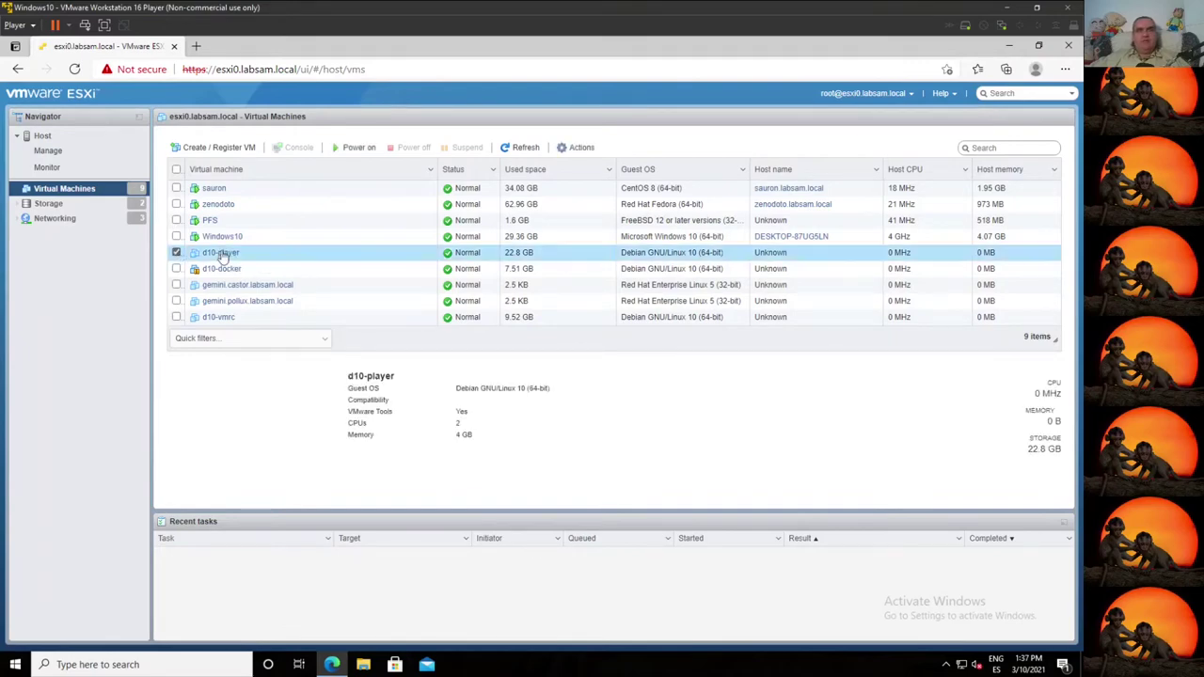
{"action": "left_click", "coordinate": [354, 148]}
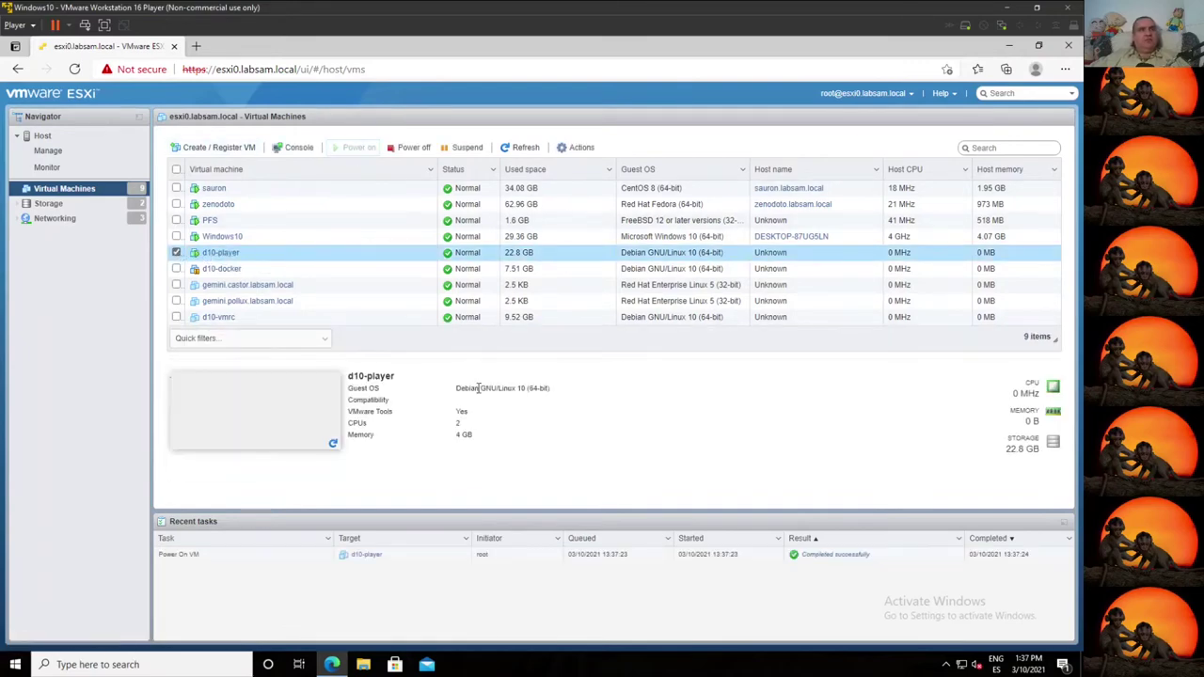
{"action": "left_click", "coordinate": [323, 217]}
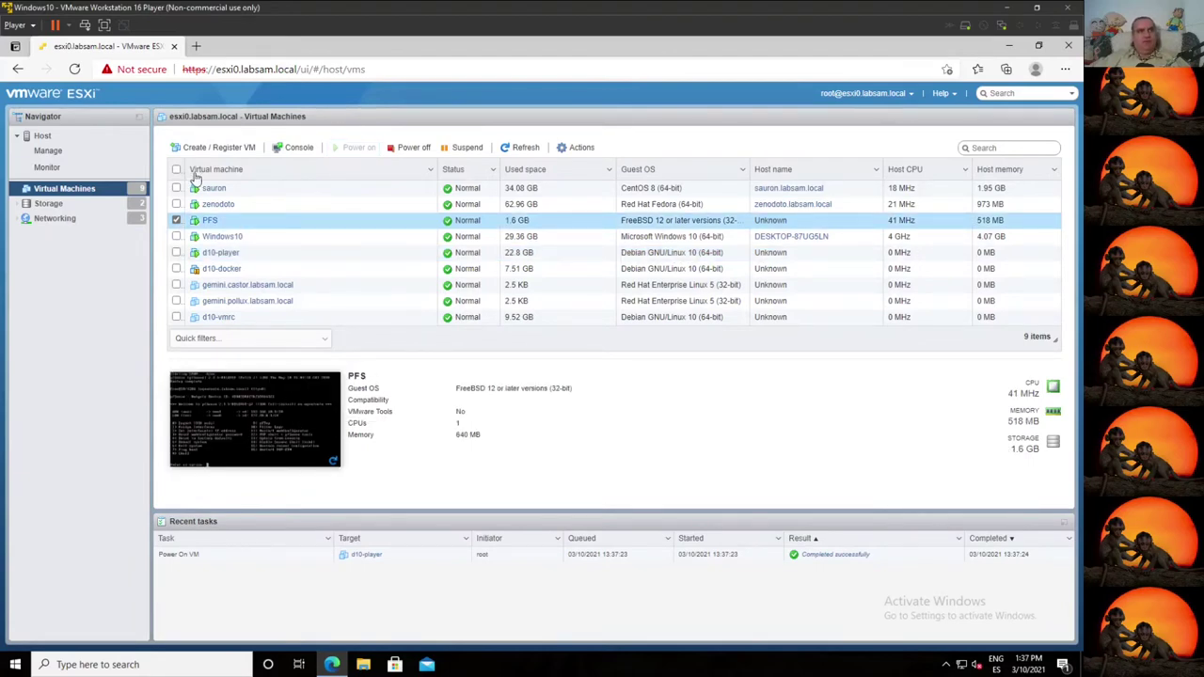
Step: Open sauron's browser console to see its CentOS login prompt, then close it
{"action": "left_click", "coordinate": [240, 193]}
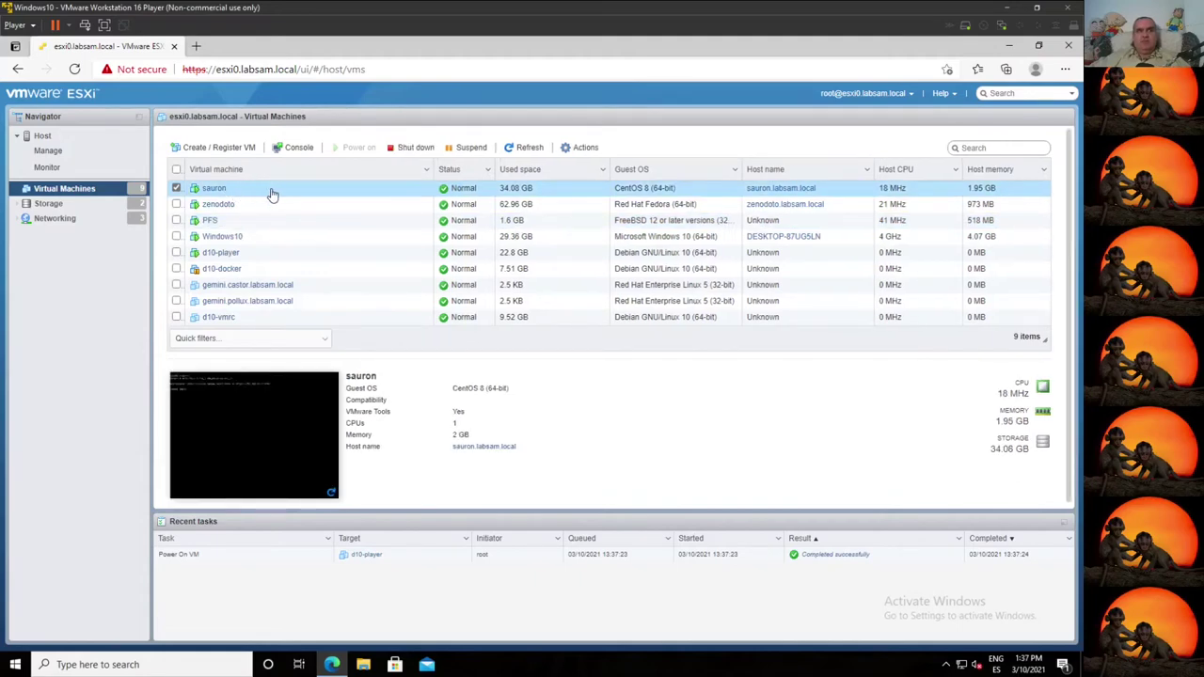
{"action": "left_click", "coordinate": [264, 448]}
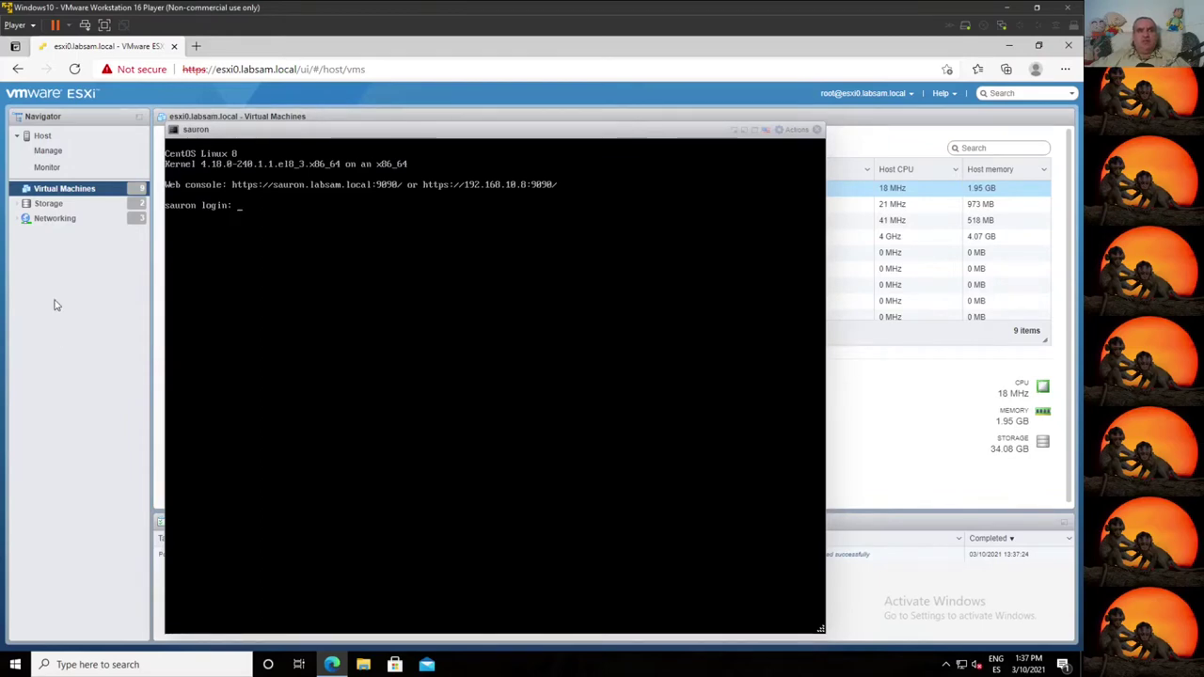
{"action": "left_click_drag", "start_coordinate": [369, 121], "coordinate": [400, 105]}
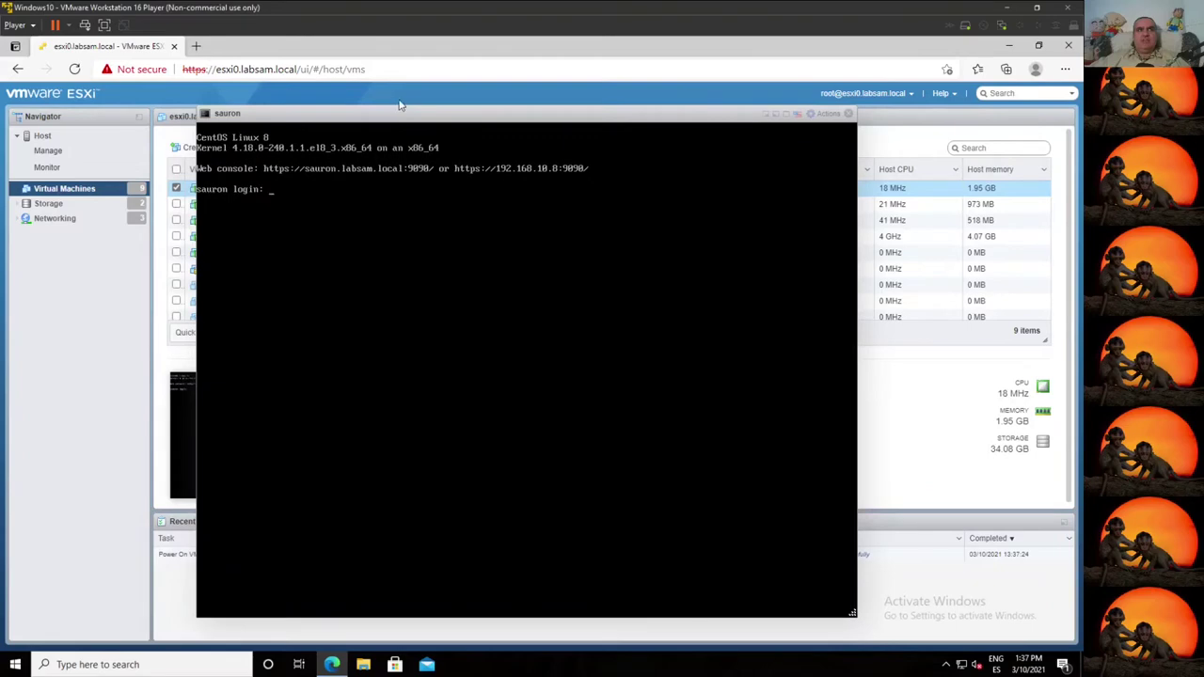
{"action": "left_click", "coordinate": [827, 113]}
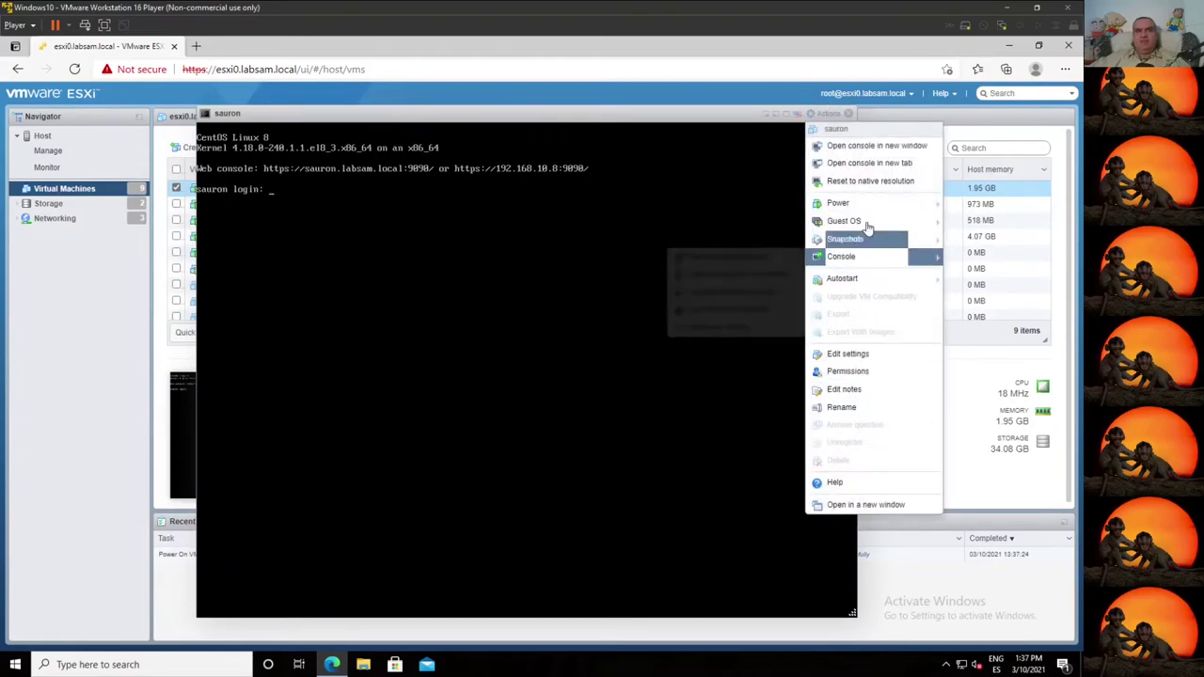
{"action": "left_click", "coordinate": [852, 112]}
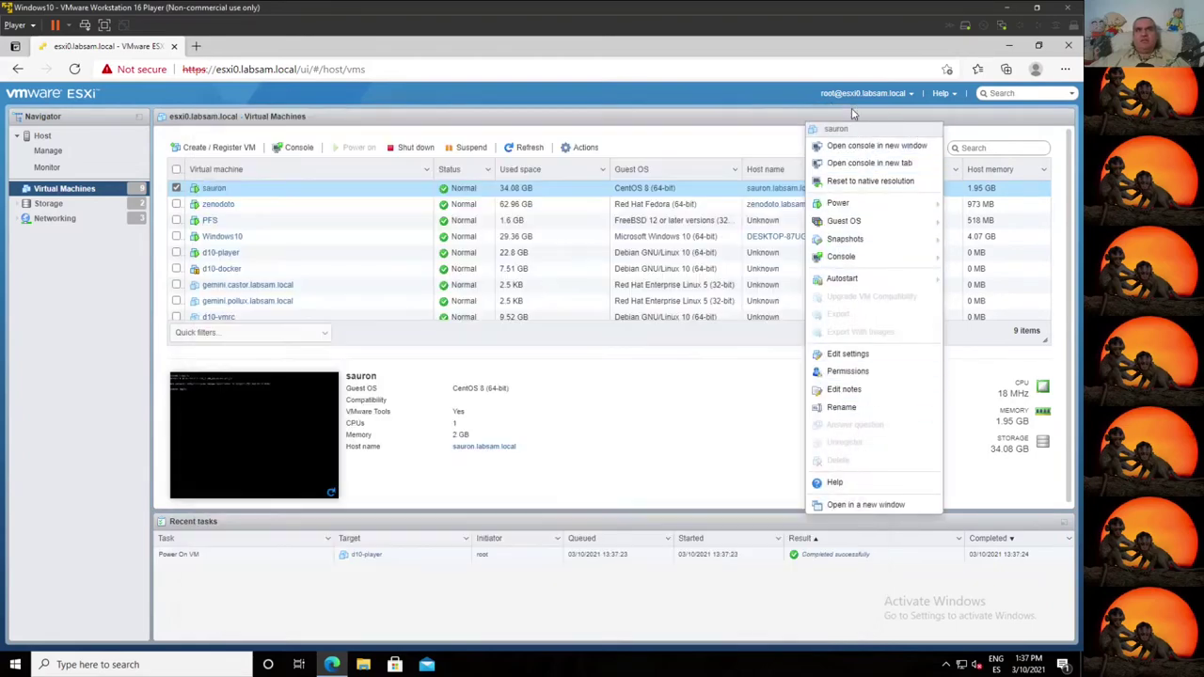
{"action": "left_click", "coordinate": [714, 148]}
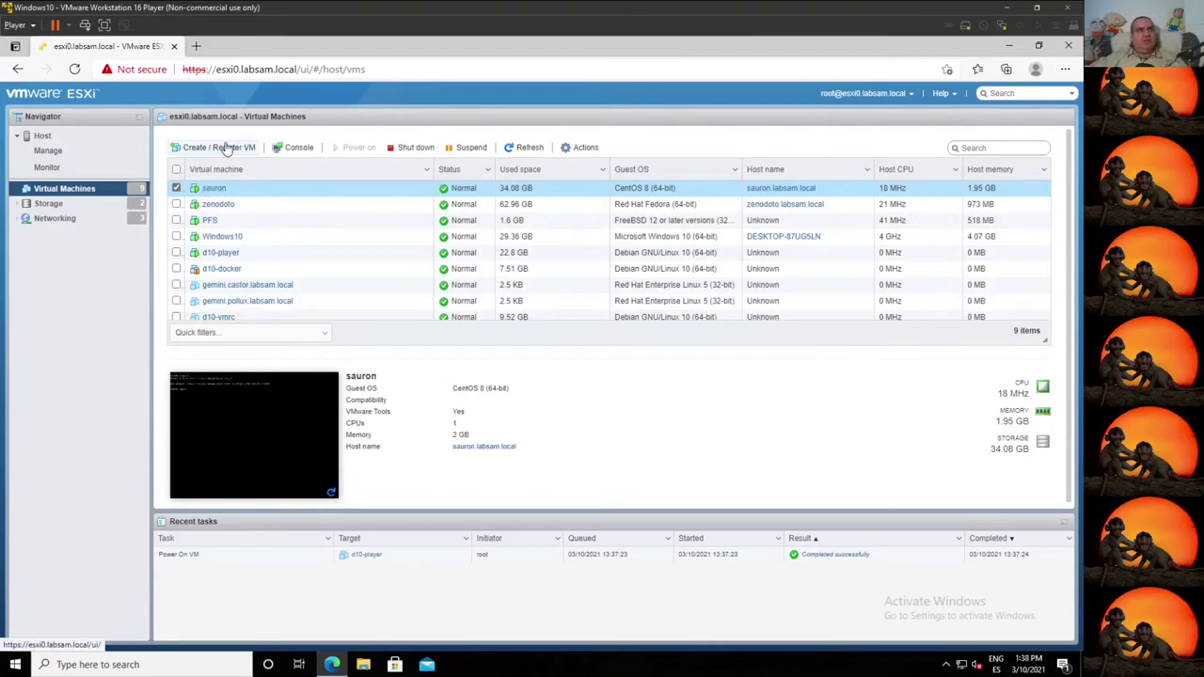
Step: Launch sauron's remote console in VMware Player, always allowing esxi0.labsam.local to open it
{"action": "left_click", "coordinate": [295, 148]}
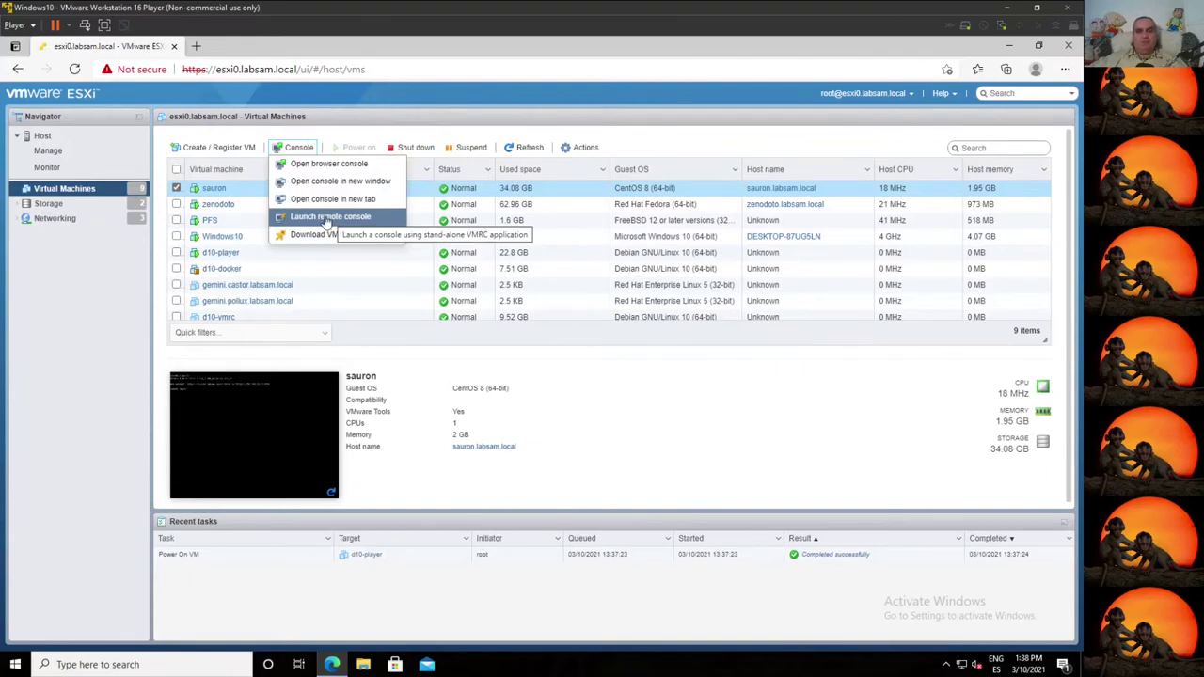
{"action": "left_click", "coordinate": [327, 218]}
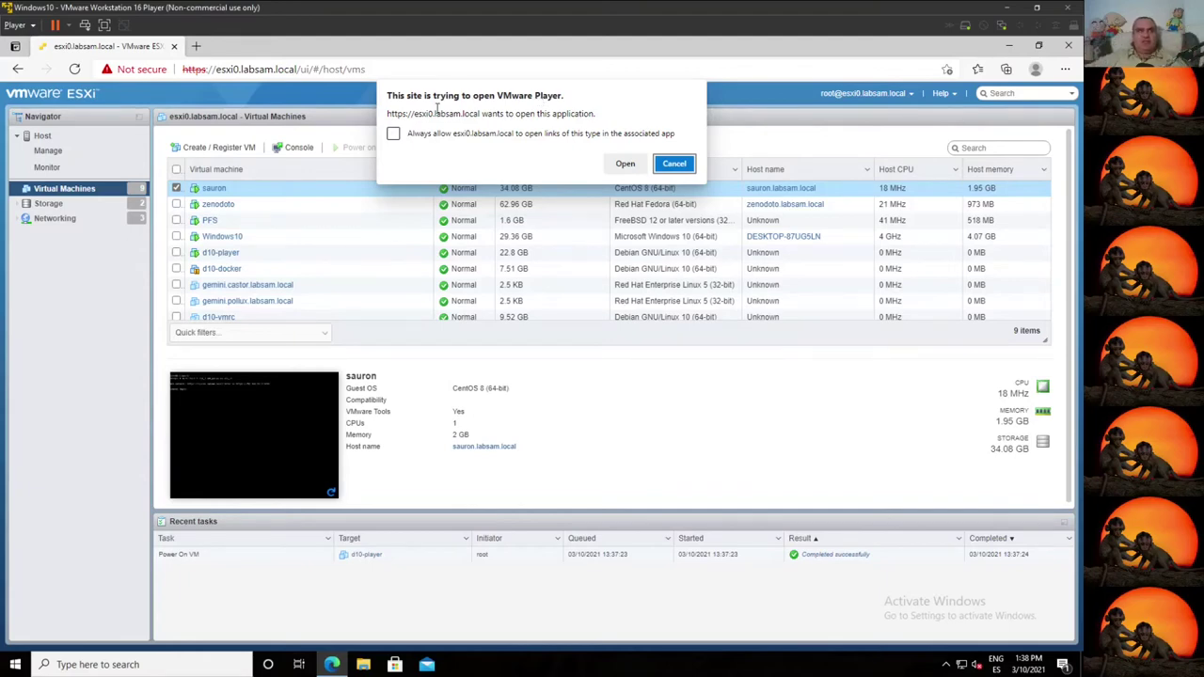
{"action": "left_click", "coordinate": [393, 134]}
{"action": "left_click", "coordinate": [625, 164]}
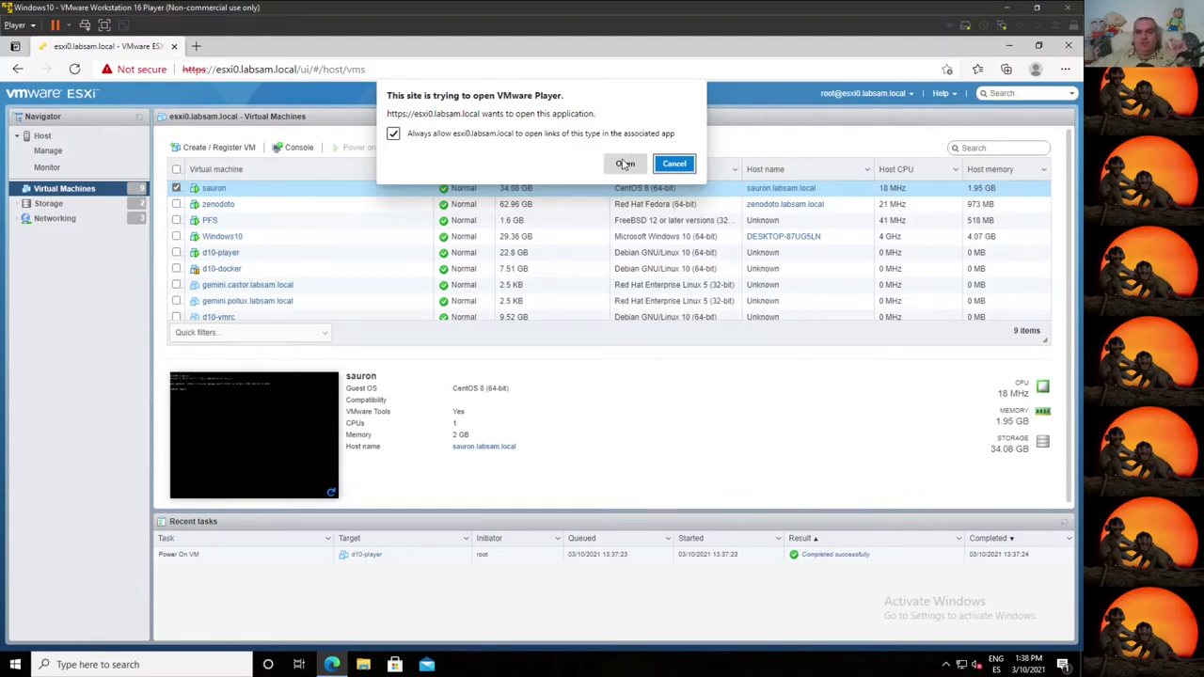
{"action": "left_click", "coordinate": [624, 164]}
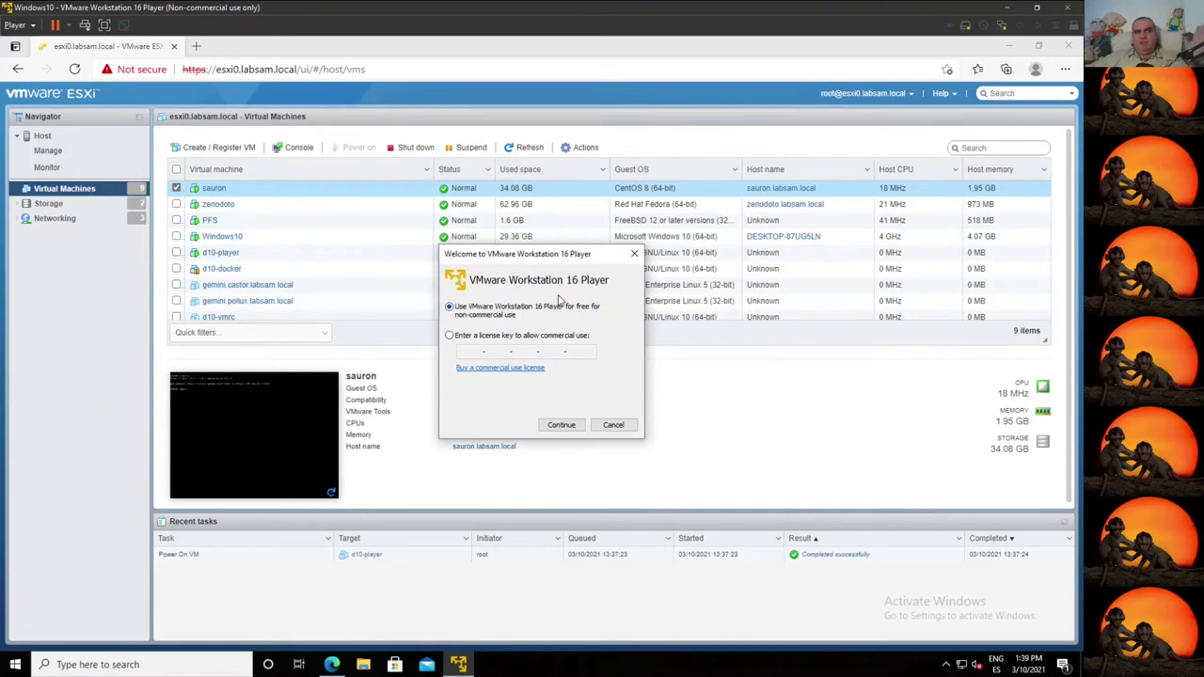
Step: Accept free non-commercial use, trust the host certificate, and postpone the Workstation Pro update
{"action": "left_click", "coordinate": [558, 426]}
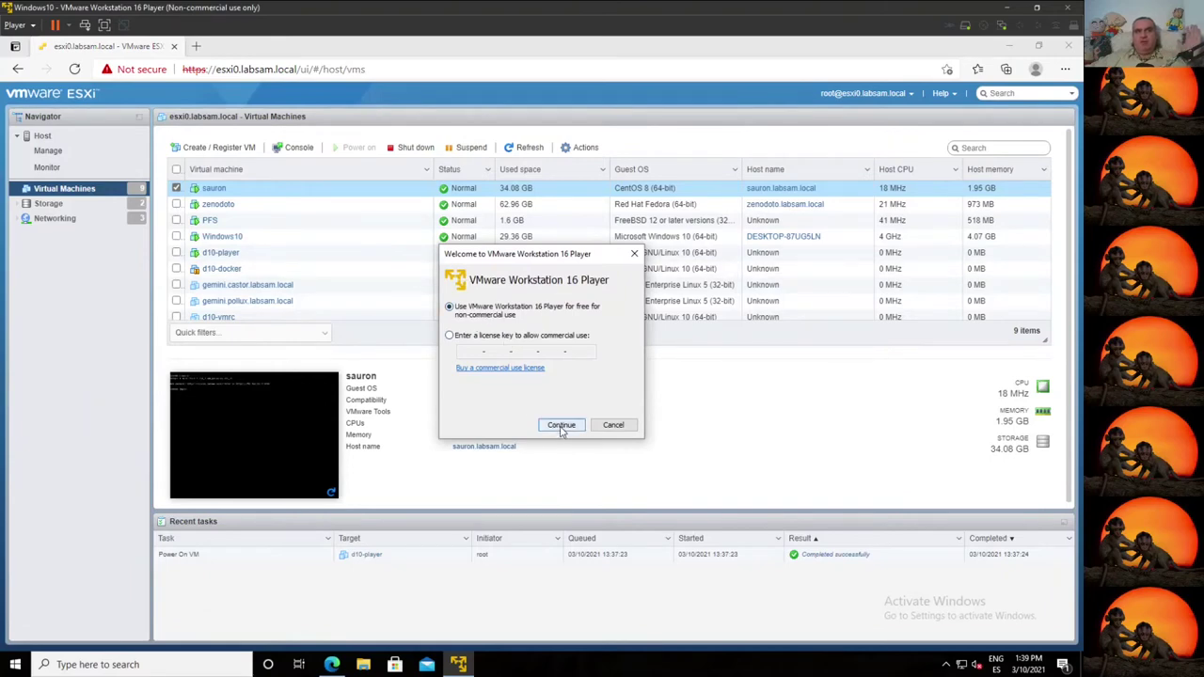
{"action": "left_click", "coordinate": [562, 426]}
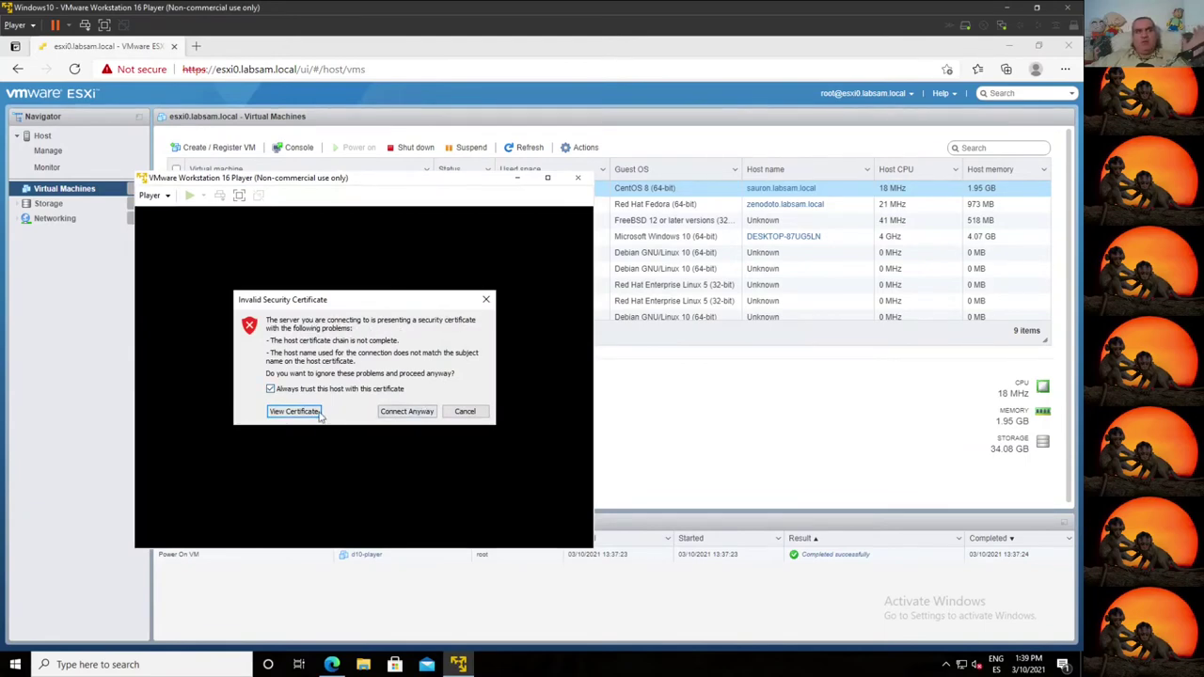
{"action": "left_click", "coordinate": [415, 413]}
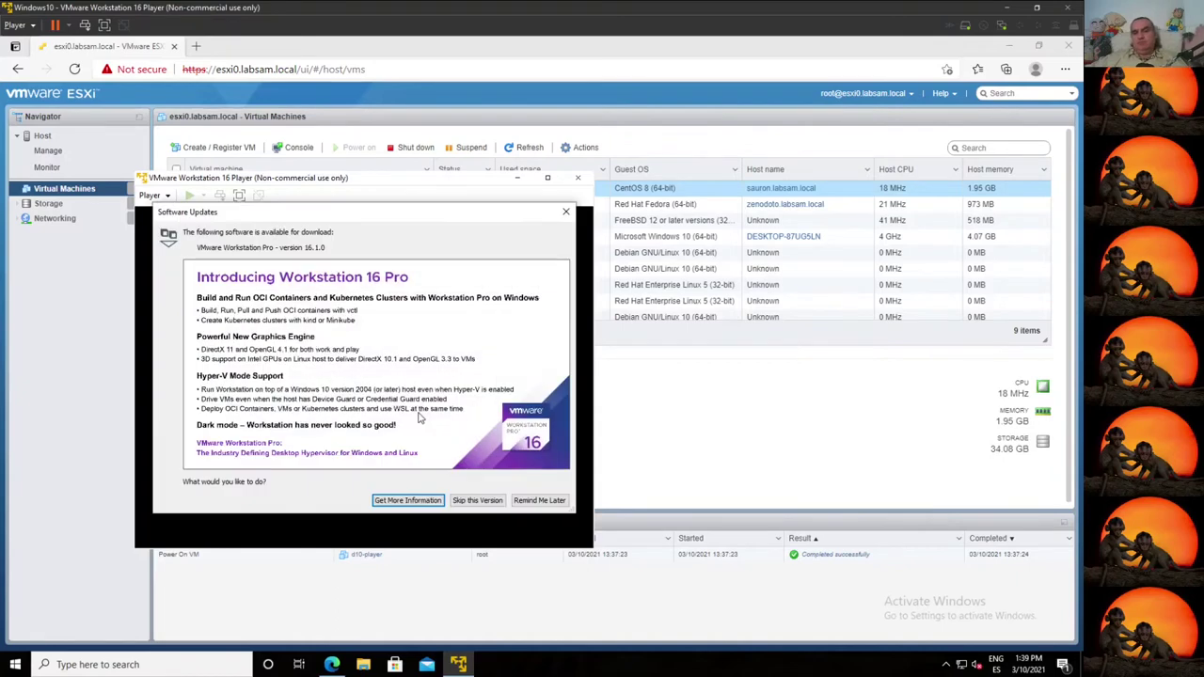
{"action": "left_click", "coordinate": [535, 501]}
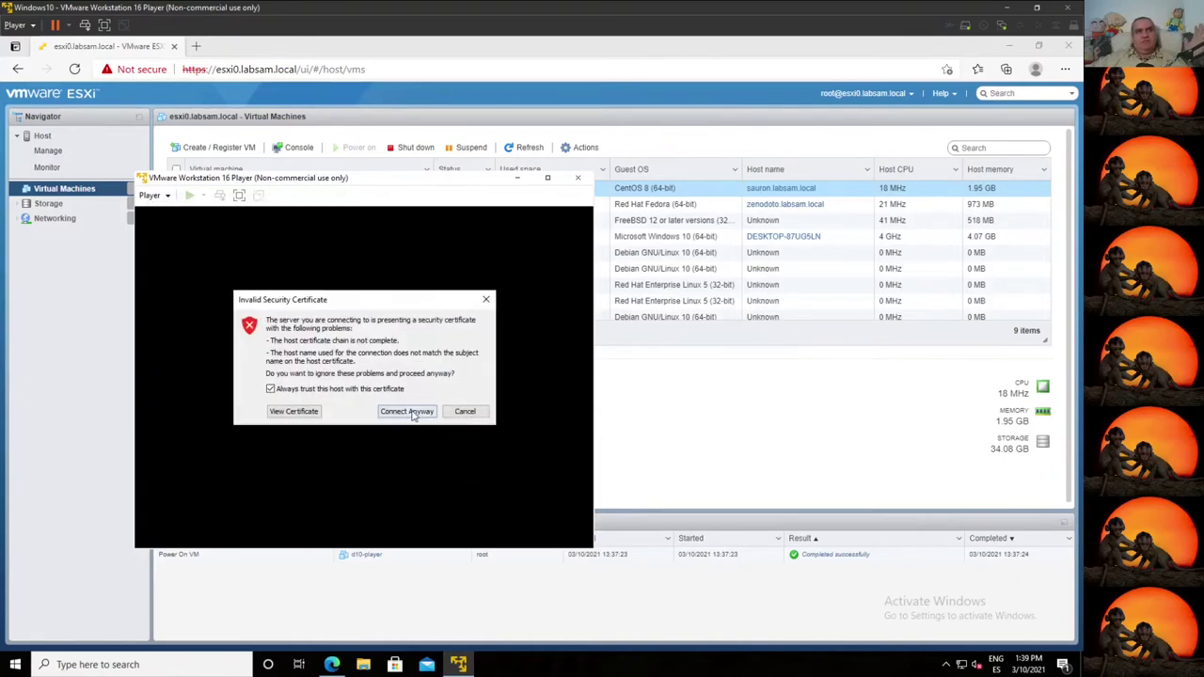
{"action": "left_click", "coordinate": [411, 414]}
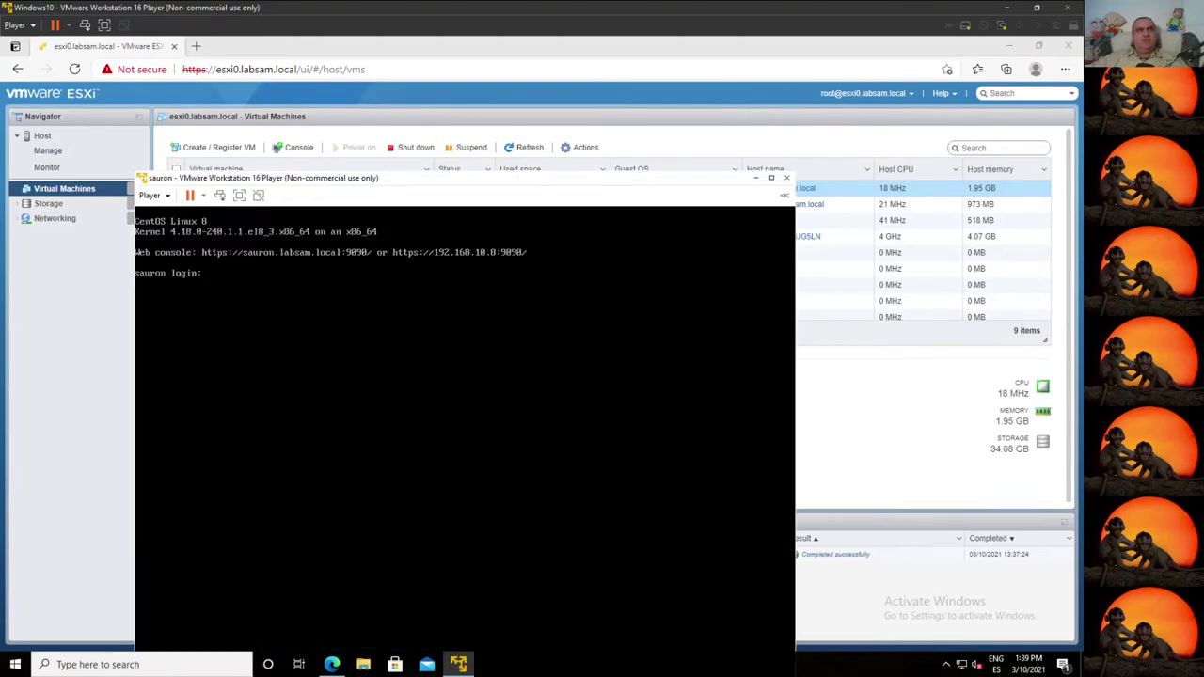
Step: Log in to sauron as root and run snmpget against zenodoto.labsam.local for .1.3.6.1.2.1.1.1.0
{"action": "left_click", "coordinate": [351, 200]}
{"action": "type", "text": "root"}
{"action": "key", "text": "Return"}
{"action": "key", "text": "Return"}
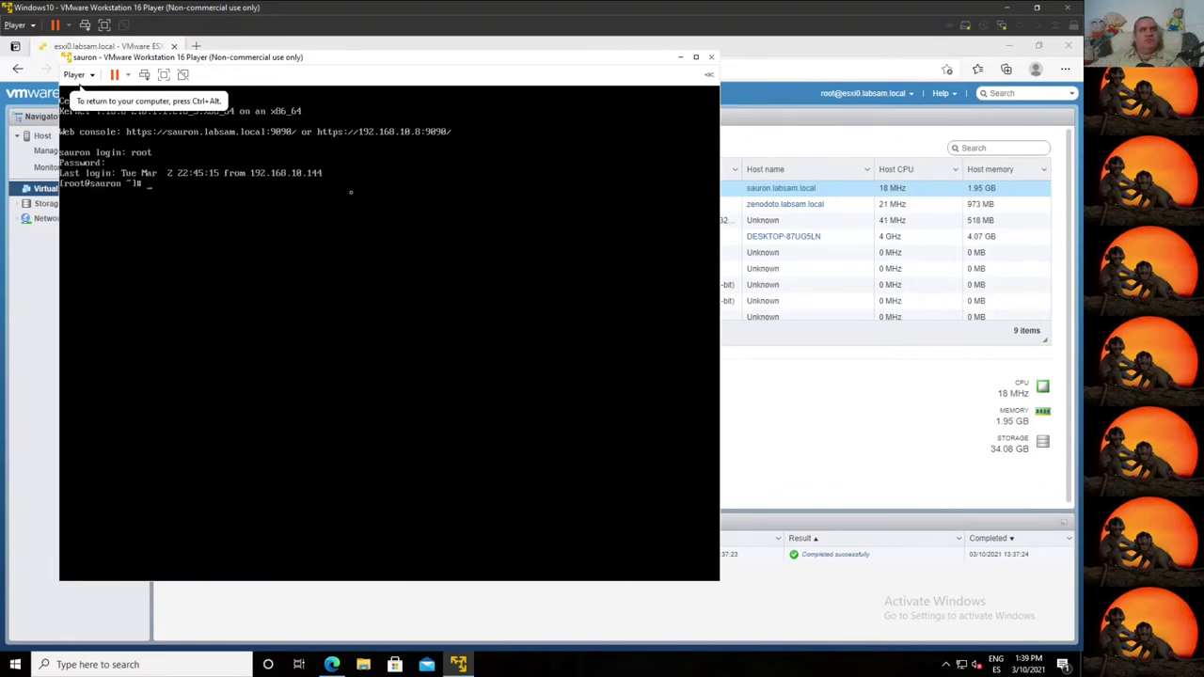
{"action": "key", "text": "Up"}
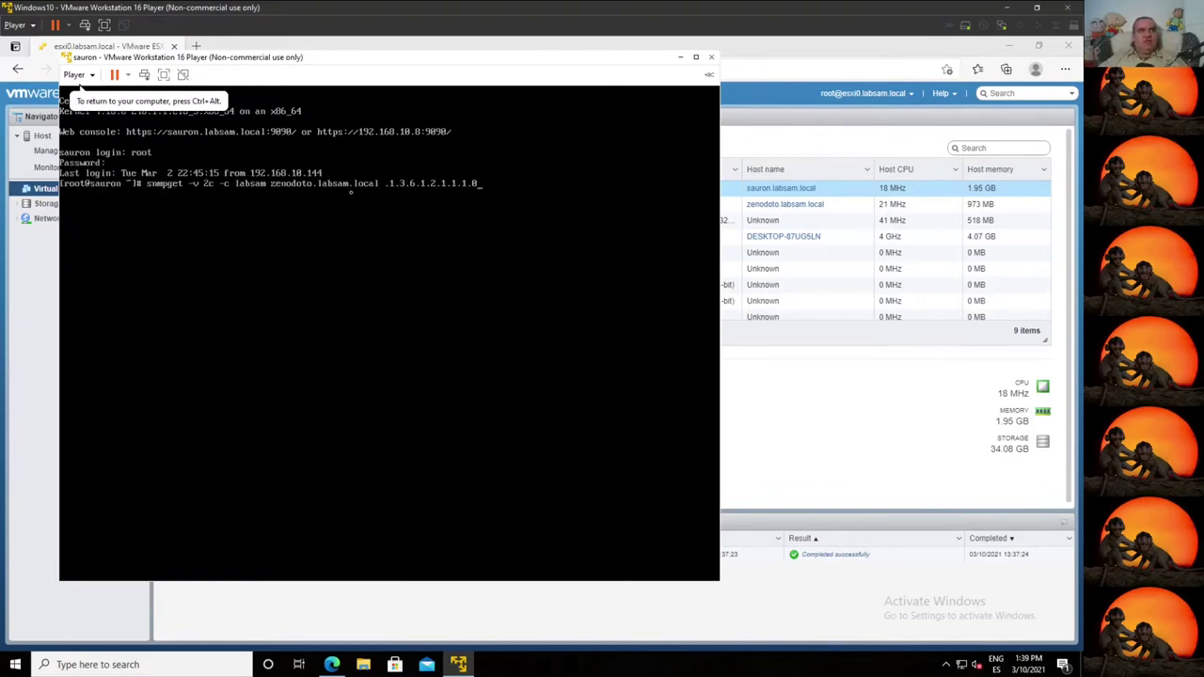
{"action": "key", "text": "Return"}
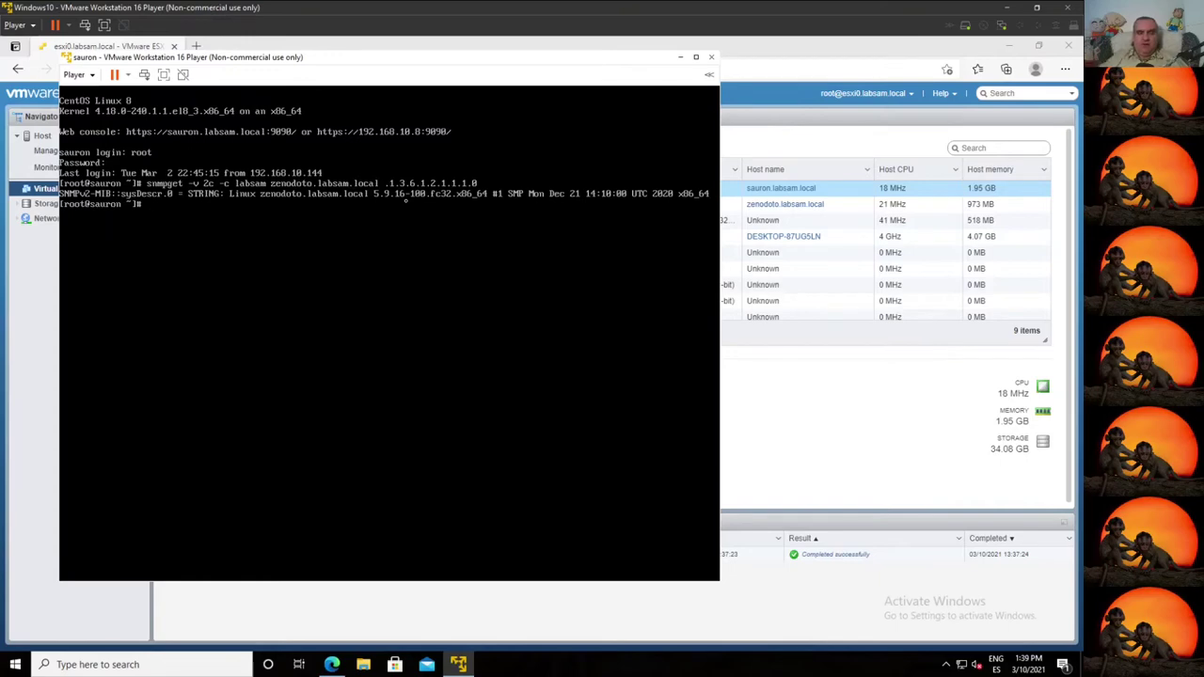
Step: Log out of sauron with exit and minimize the Player window
{"action": "type", "text": "exit"}
{"action": "key", "text": "Return"}
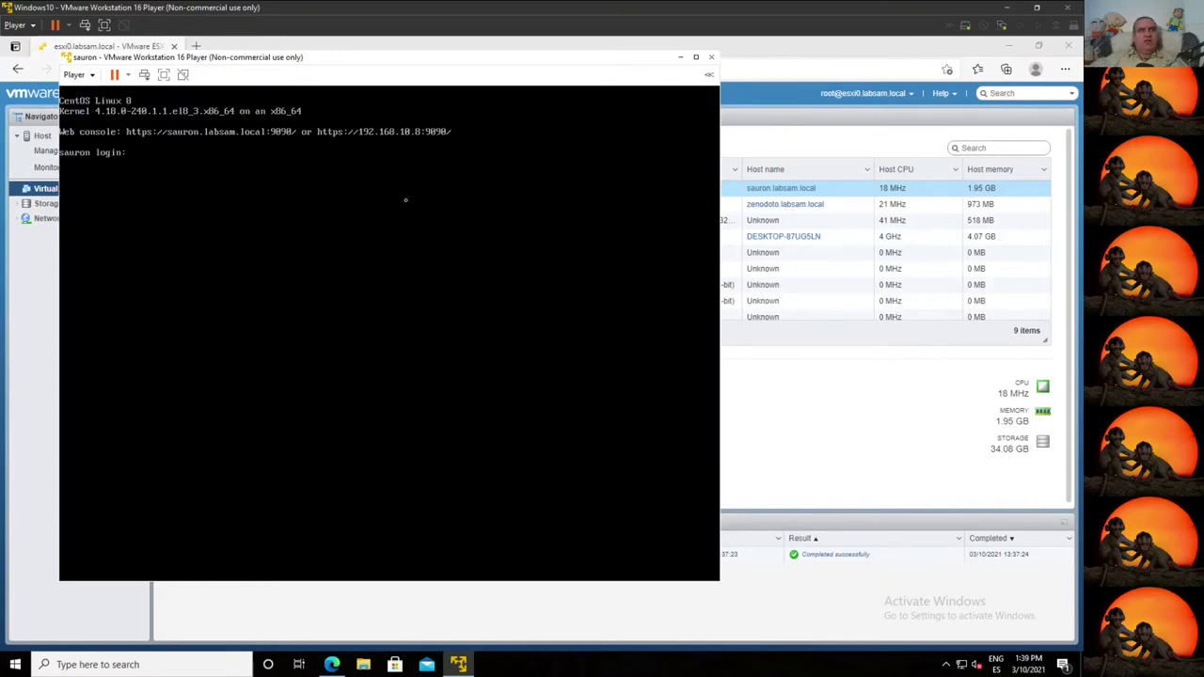
{"action": "left_click", "coordinate": [683, 57]}
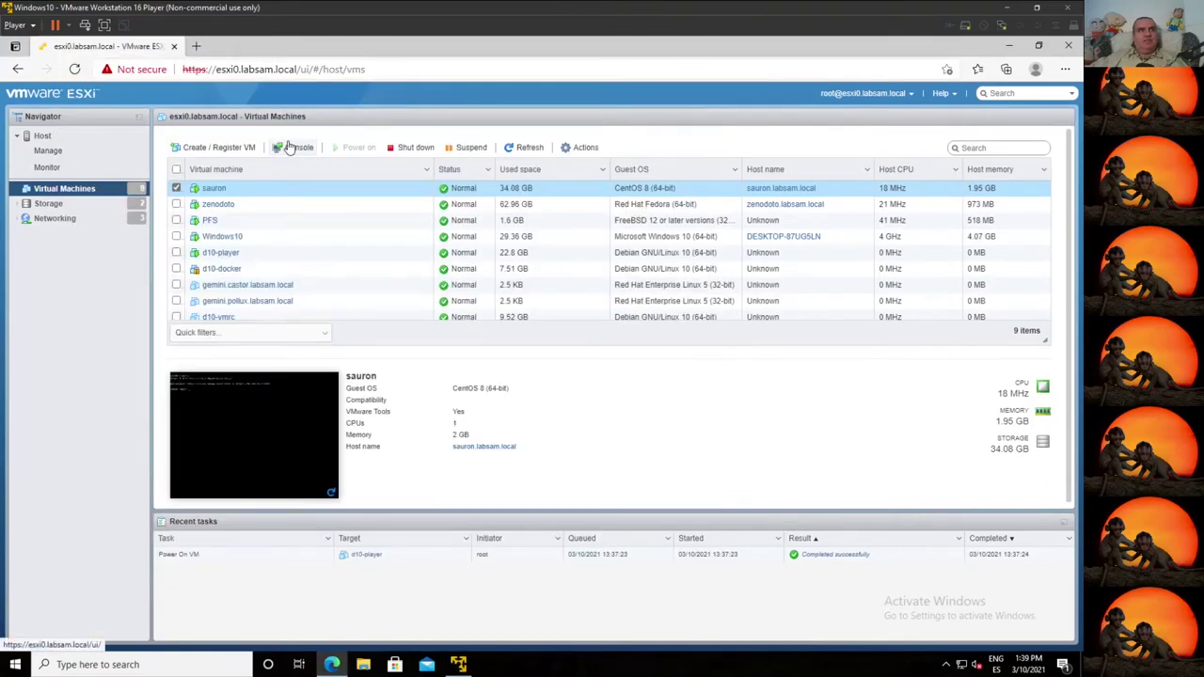
Step: In sauron's browser console, log in as root, rerun the zenodoto snmpget query, and type exit
{"action": "left_click", "coordinate": [269, 461]}
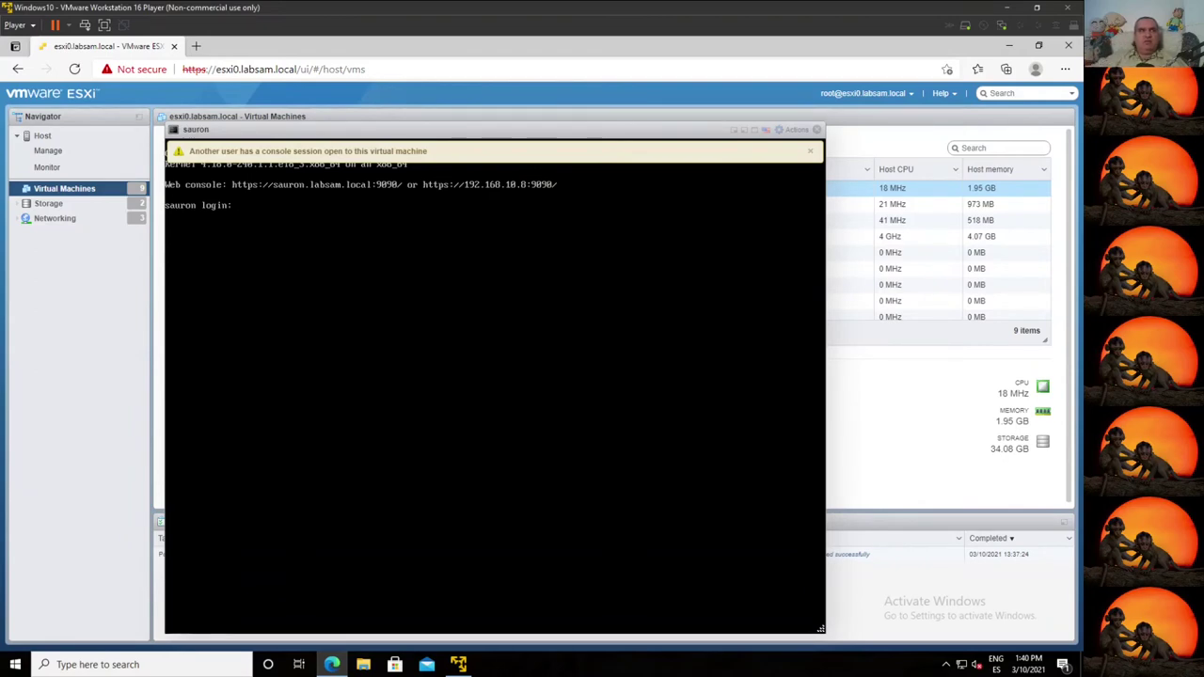
{"action": "type", "text": "root"}
{"action": "key", "text": "Return"}
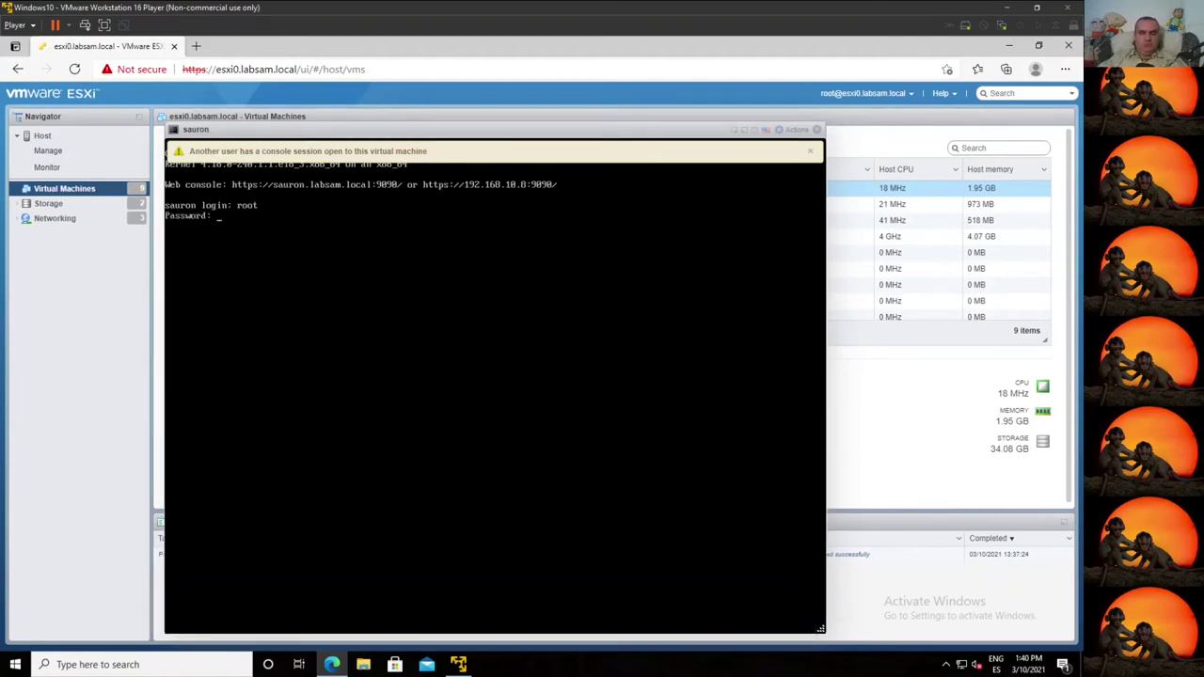
{"action": "key", "text": "Return"}
{"action": "type", "text": "snmpget -v 2c -c labsam zenodoto.labsam.local .1.3.6.1.2.1.1.1.0"}
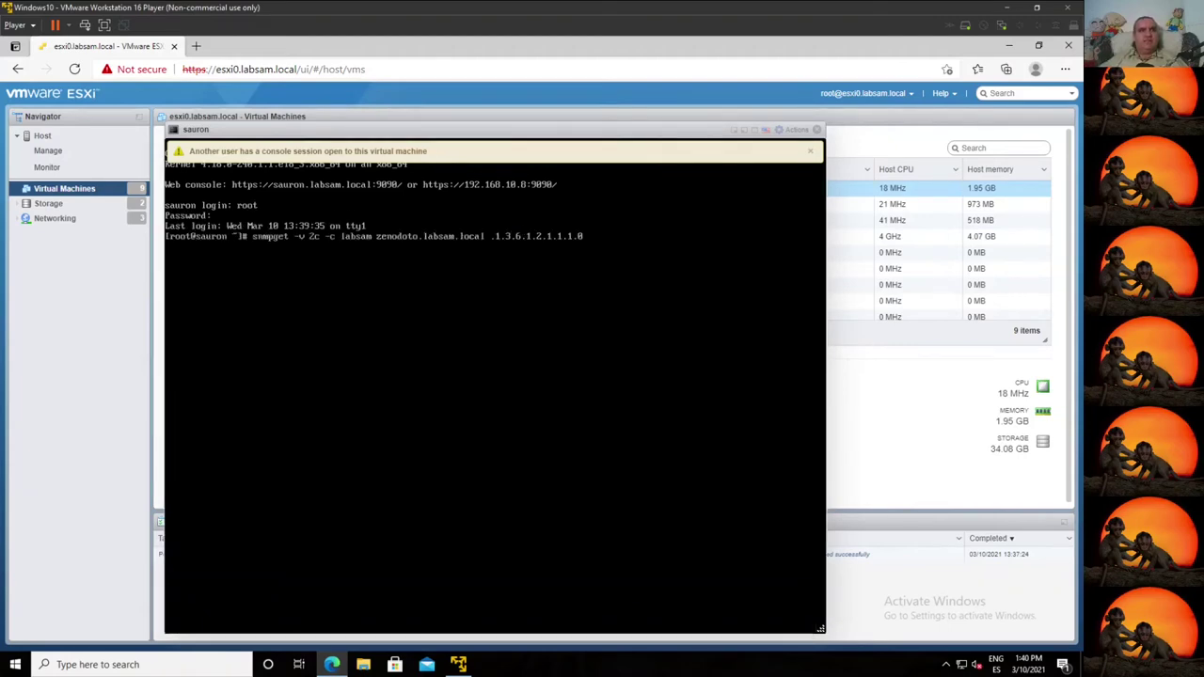
{"action": "key", "text": "Return"}
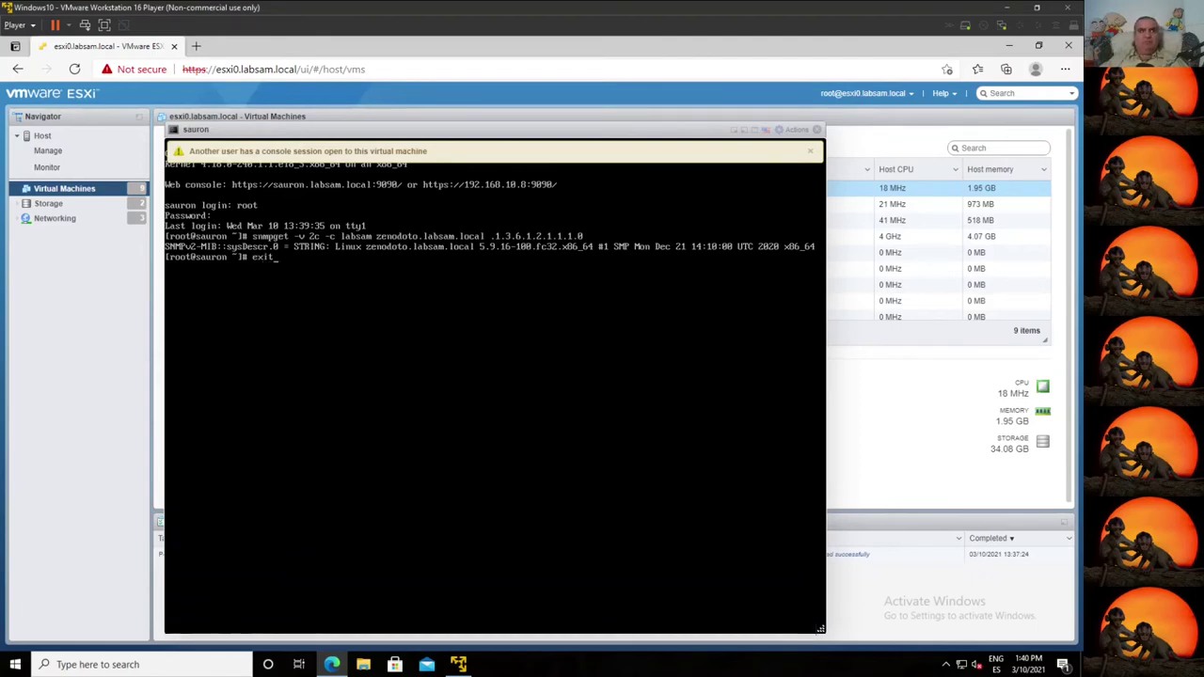
{"action": "key", "text": "Return"}
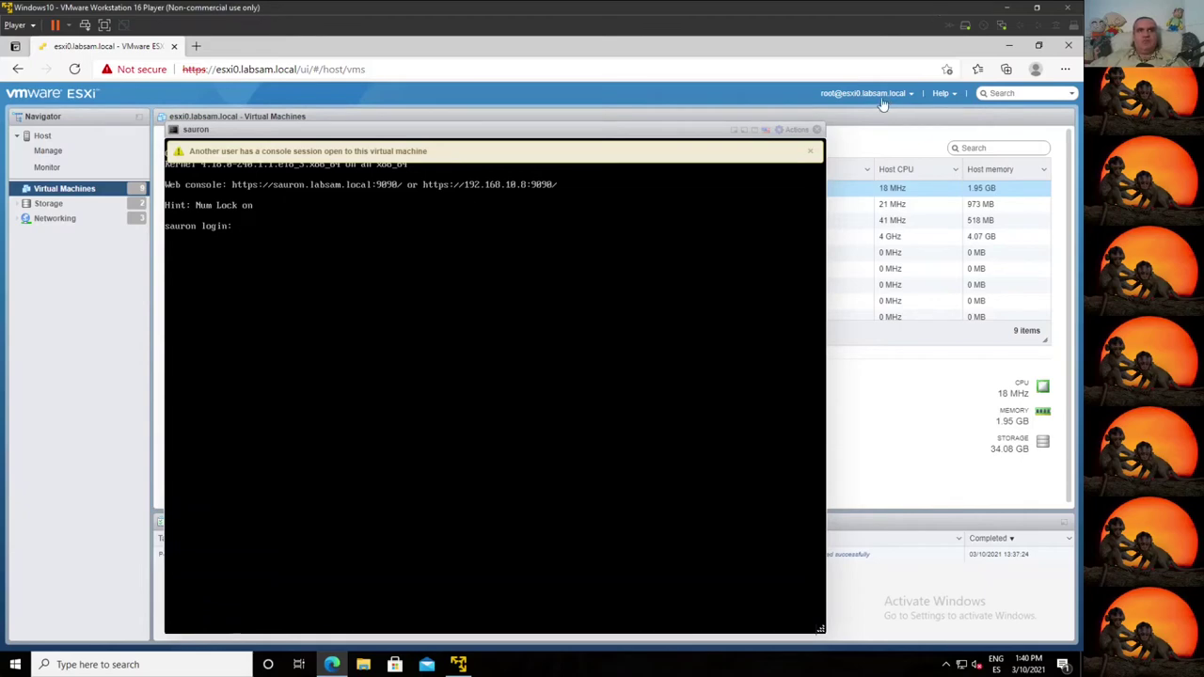
Step: Close the browser console, restore the Player window, and connect sauron's CD/DVD to host drive D:
{"action": "left_click", "coordinate": [817, 130]}
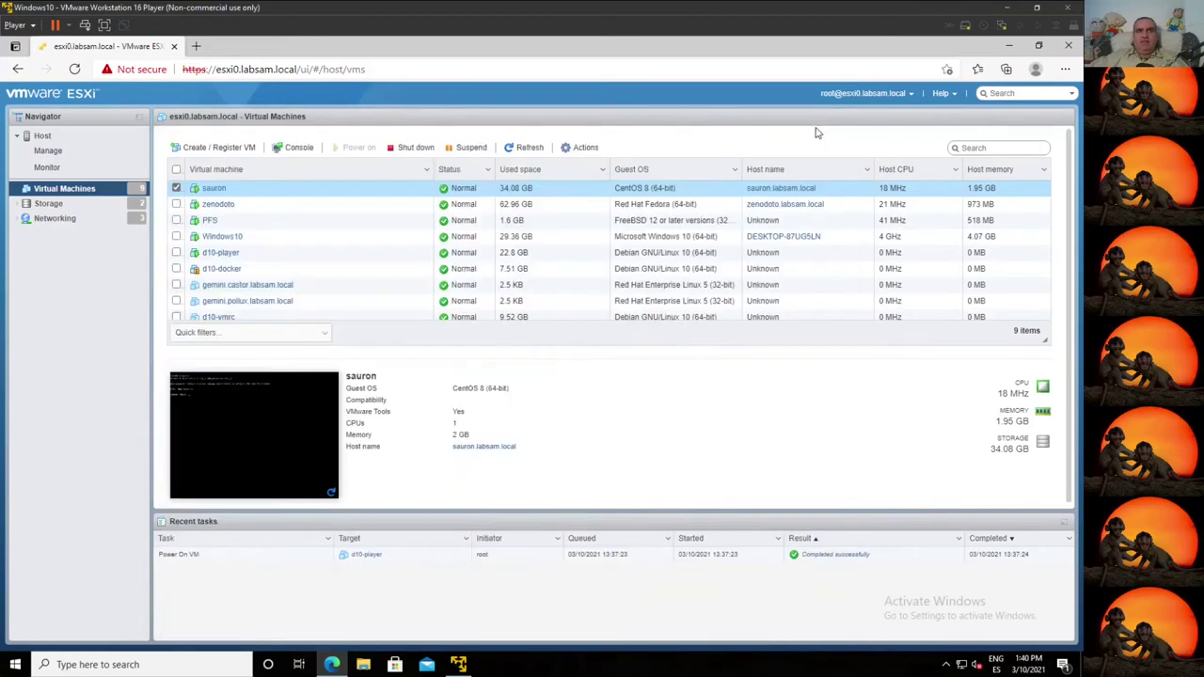
{"action": "left_click", "coordinate": [458, 660]}
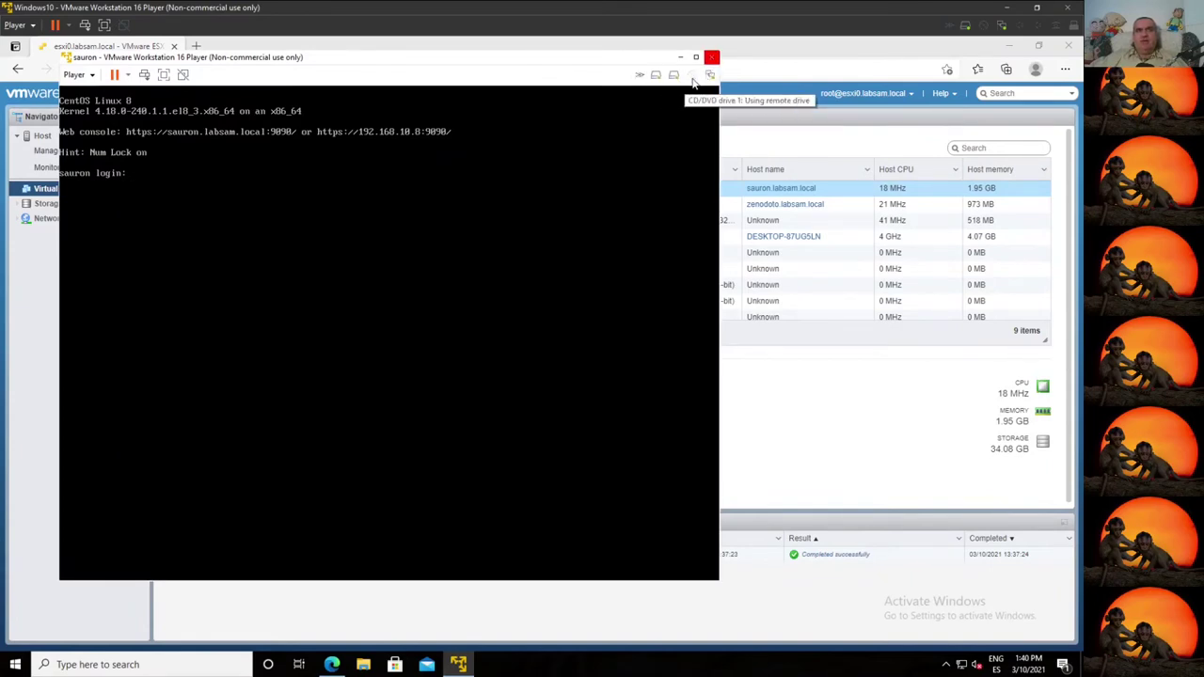
{"action": "left_click", "coordinate": [693, 81]}
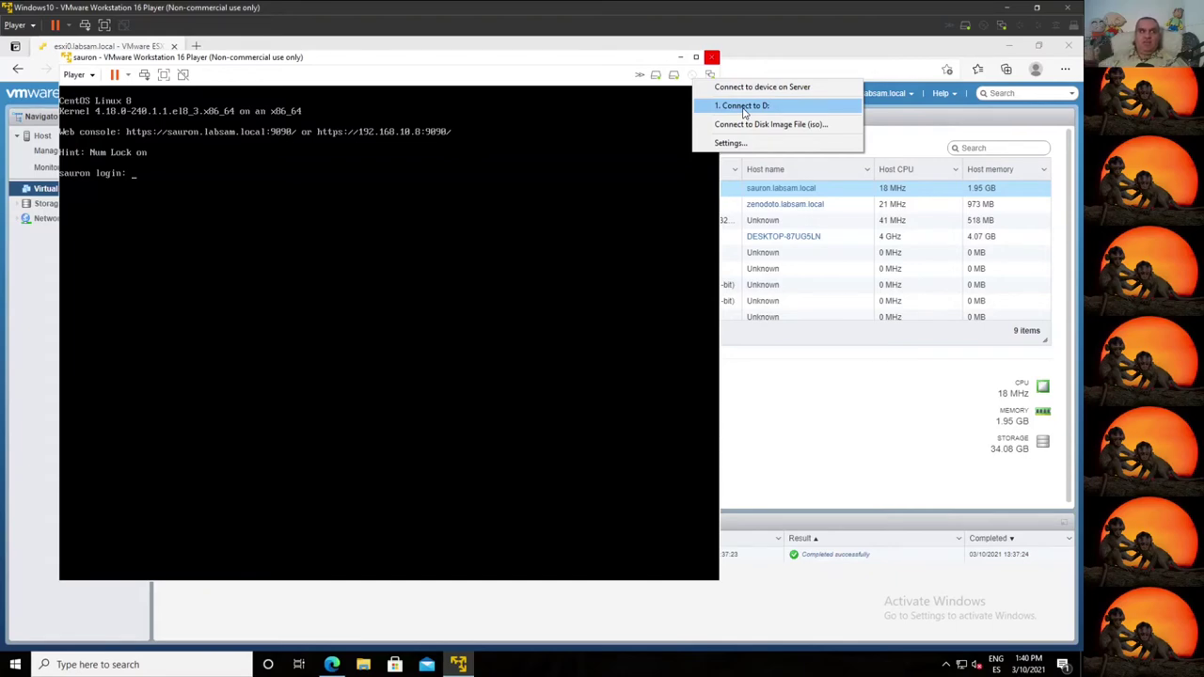
{"action": "left_click", "coordinate": [363, 664]}
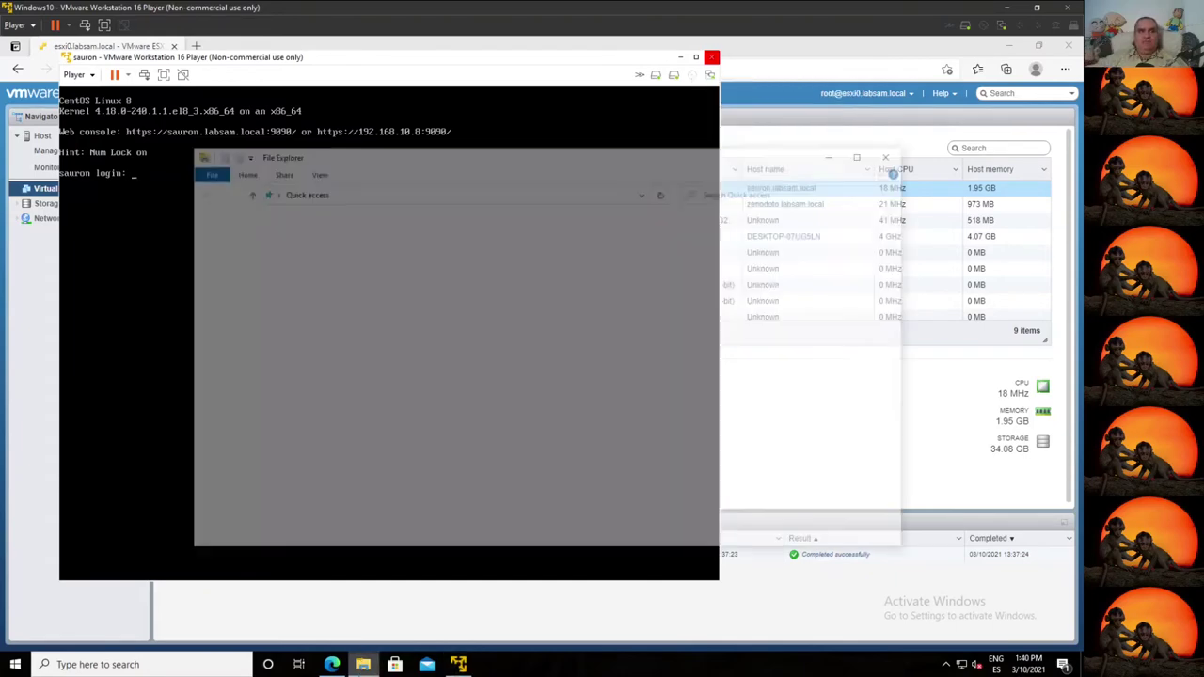
{"action": "left_click", "coordinate": [226, 357]}
{"action": "left_click", "coordinate": [490, 370]}
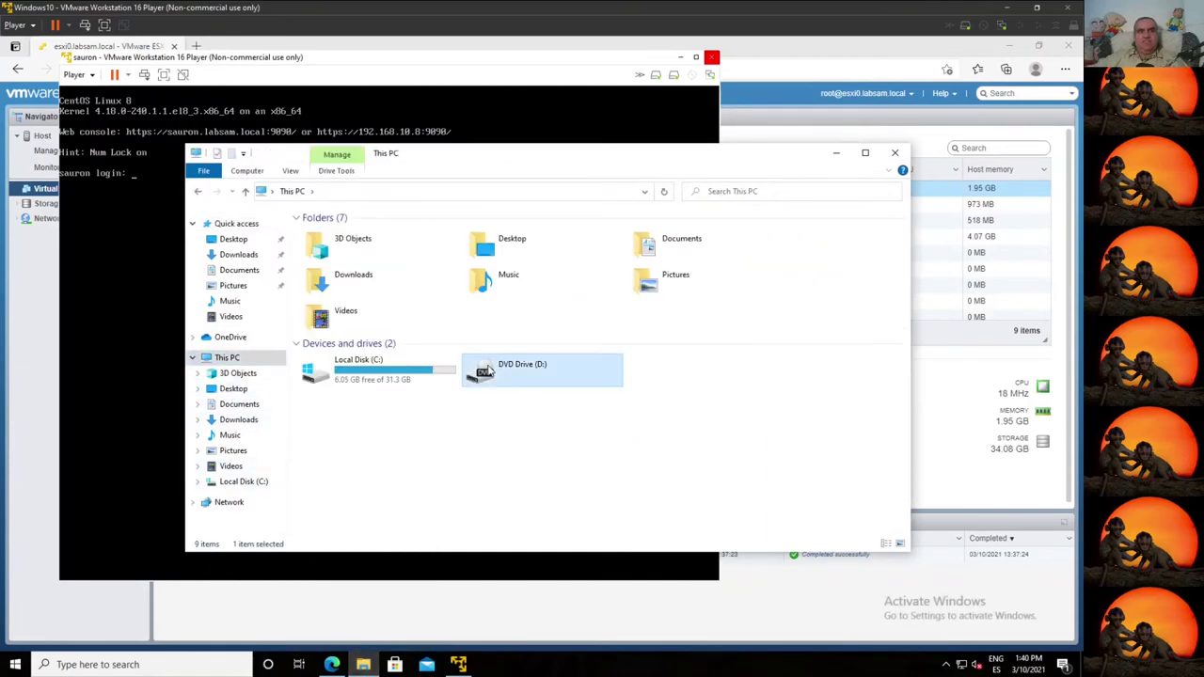
Step: Switch the CD/DVD to an ISO disk image, browse Downloads and C:, then cancel without choosing
{"action": "left_click", "coordinate": [690, 79]}
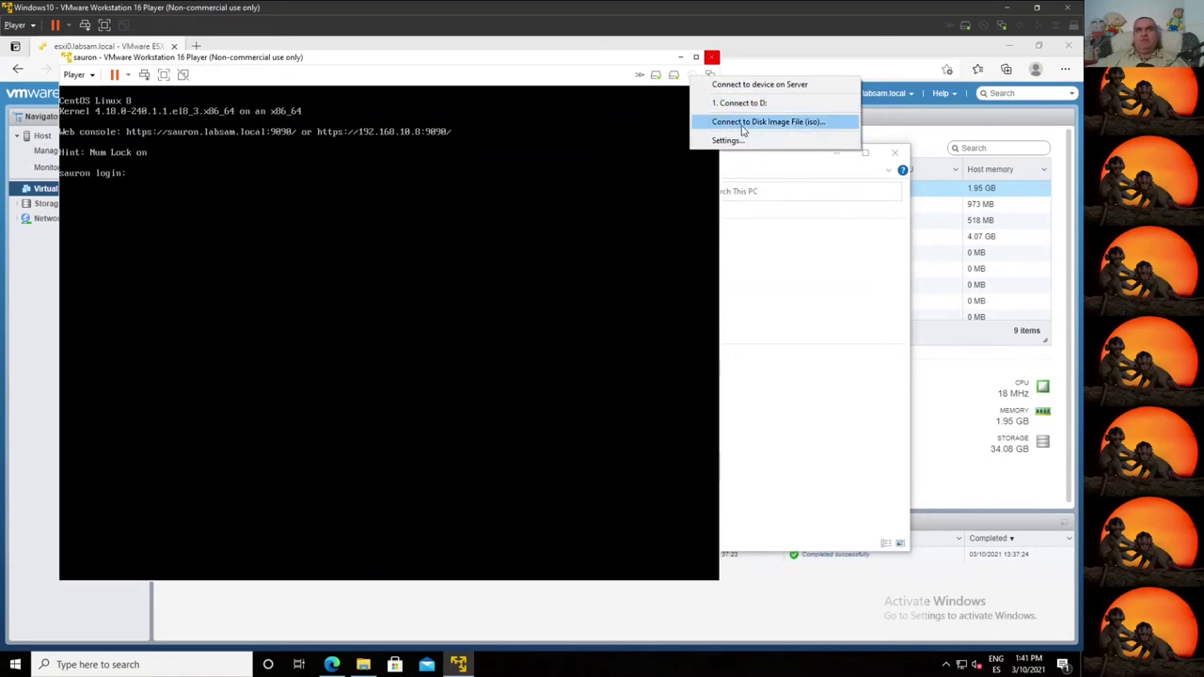
{"action": "left_click", "coordinate": [742, 123]}
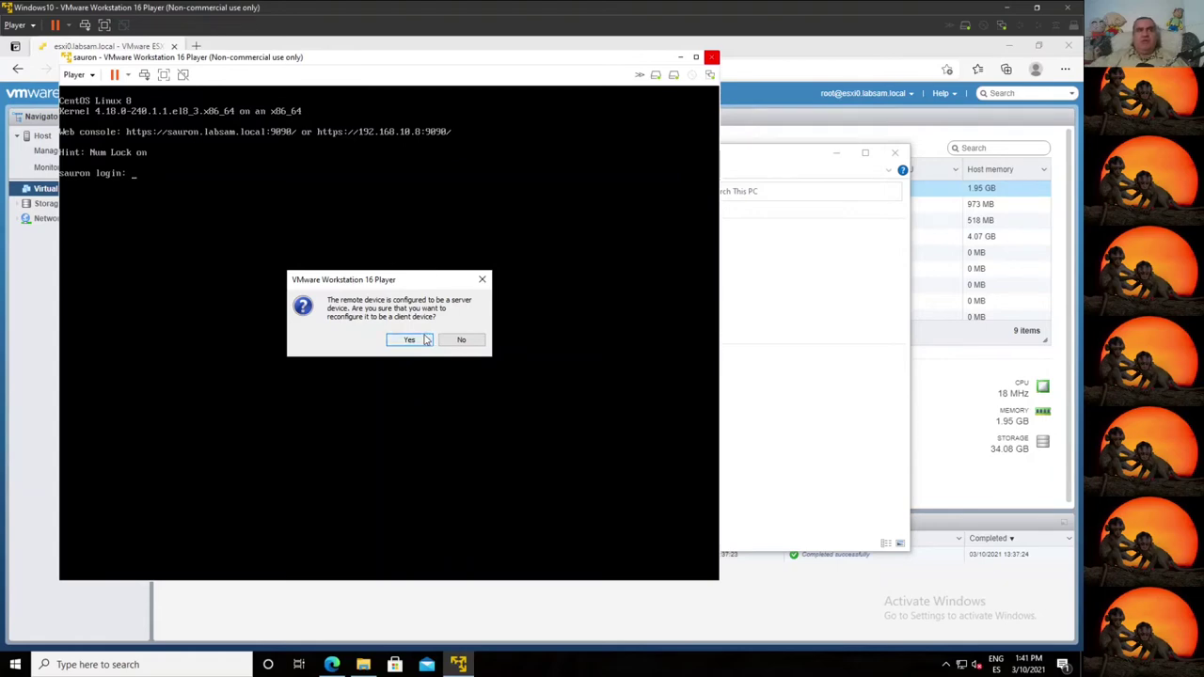
{"action": "left_click", "coordinate": [411, 339]}
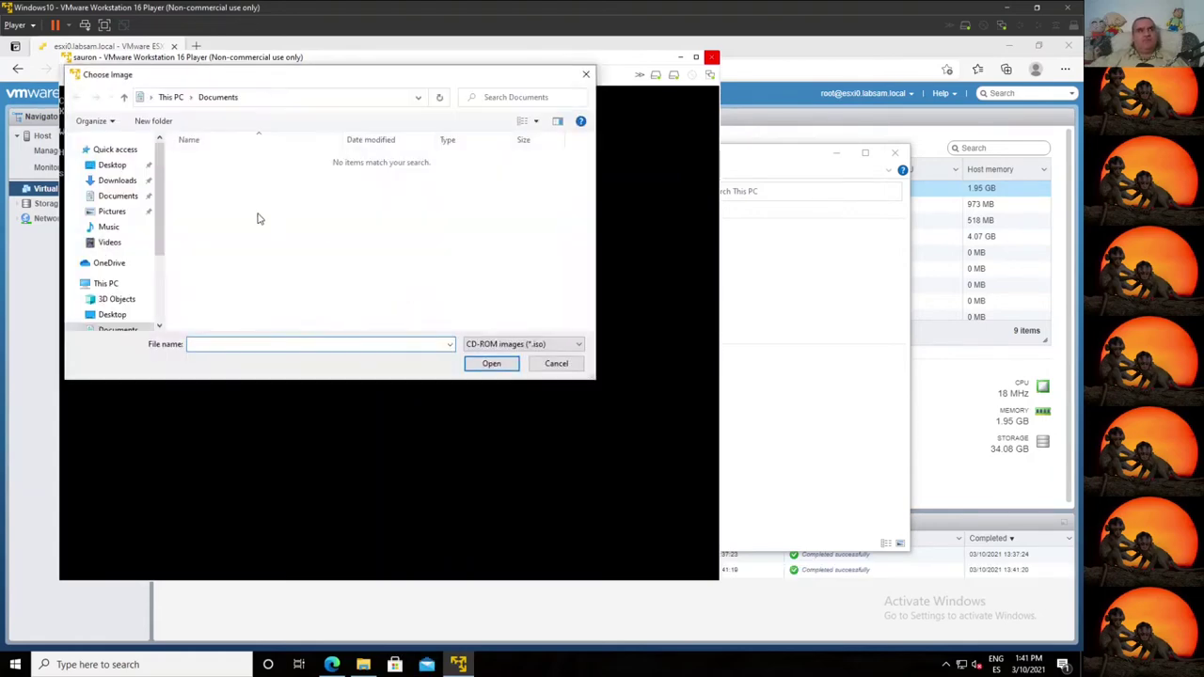
{"action": "scroll", "coordinate": [135, 292], "scroll_direction": "down", "scroll_amount": 3}
{"action": "scroll", "coordinate": [135, 293], "scroll_direction": "down", "scroll_amount": 1}
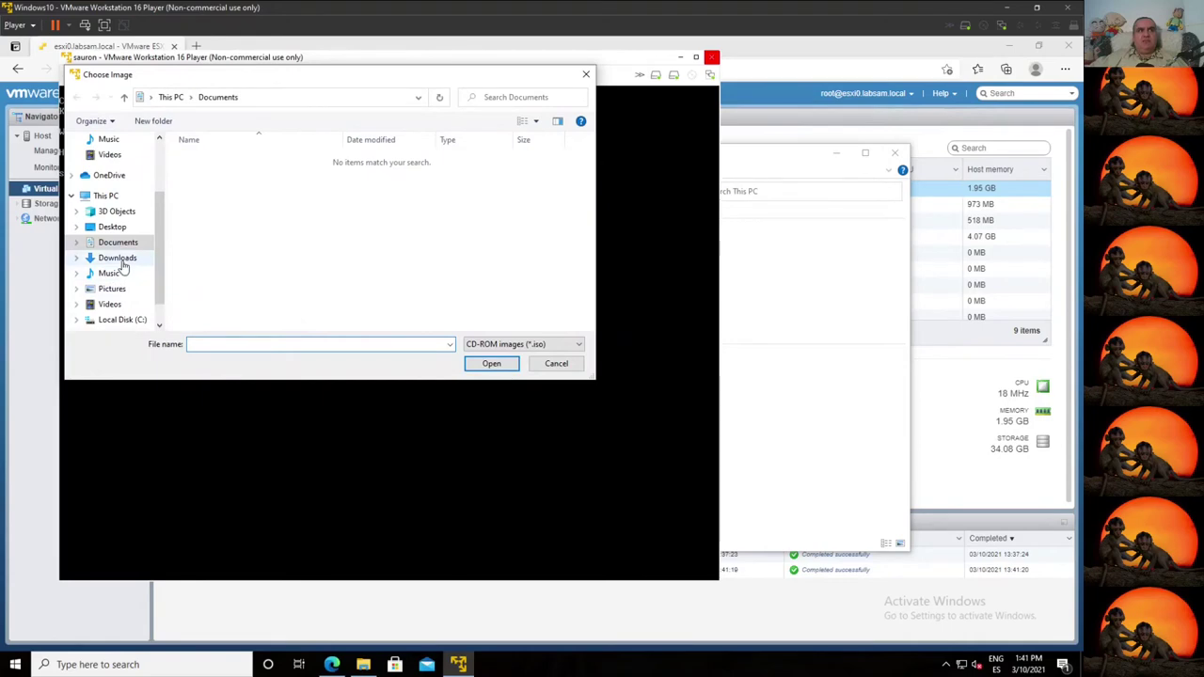
{"action": "left_click", "coordinate": [139, 257]}
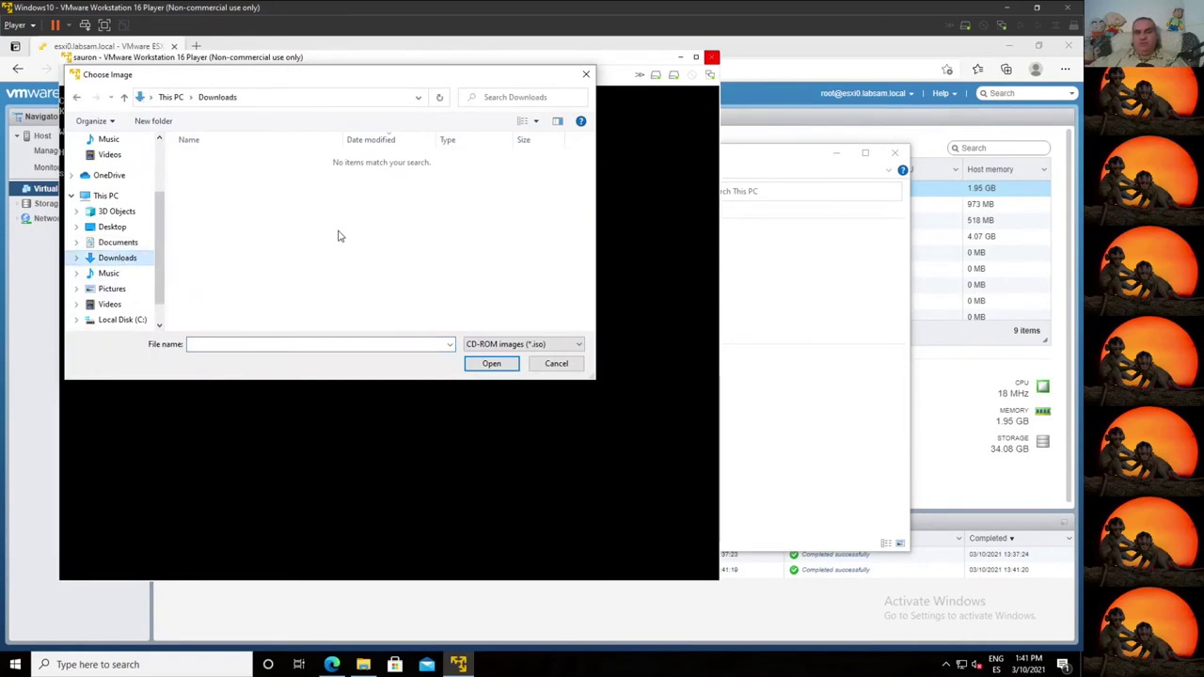
{"action": "left_click", "coordinate": [108, 320]}
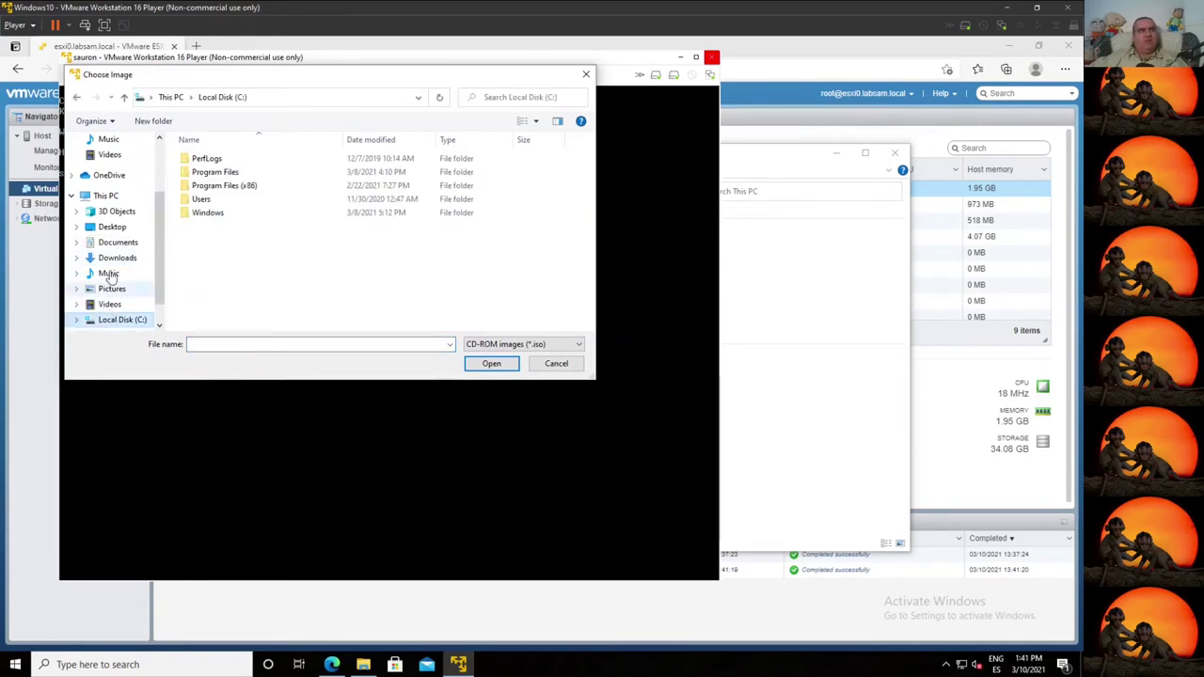
{"action": "scroll", "coordinate": [108, 301], "scroll_direction": "down", "scroll_amount": 1}
{"action": "left_click", "coordinate": [546, 366]}
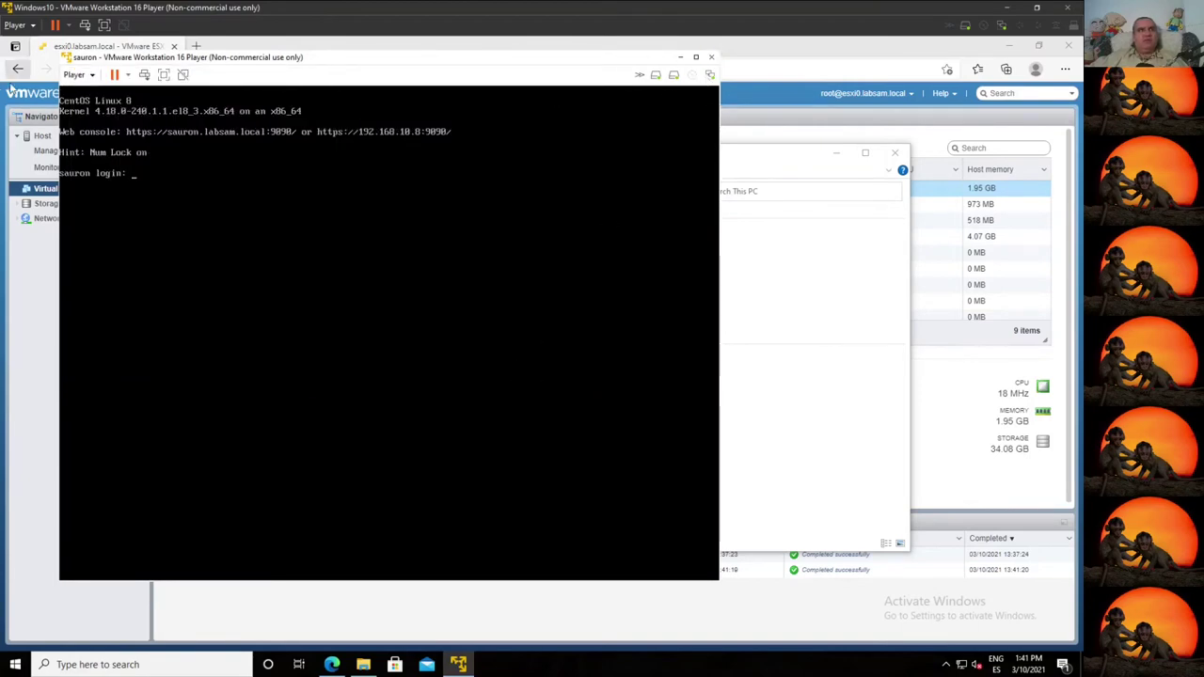
Step: Open sauron's Virtual Machine Settings and review Hard disk 1 and Hard disk 2
{"action": "left_click", "coordinate": [91, 77]}
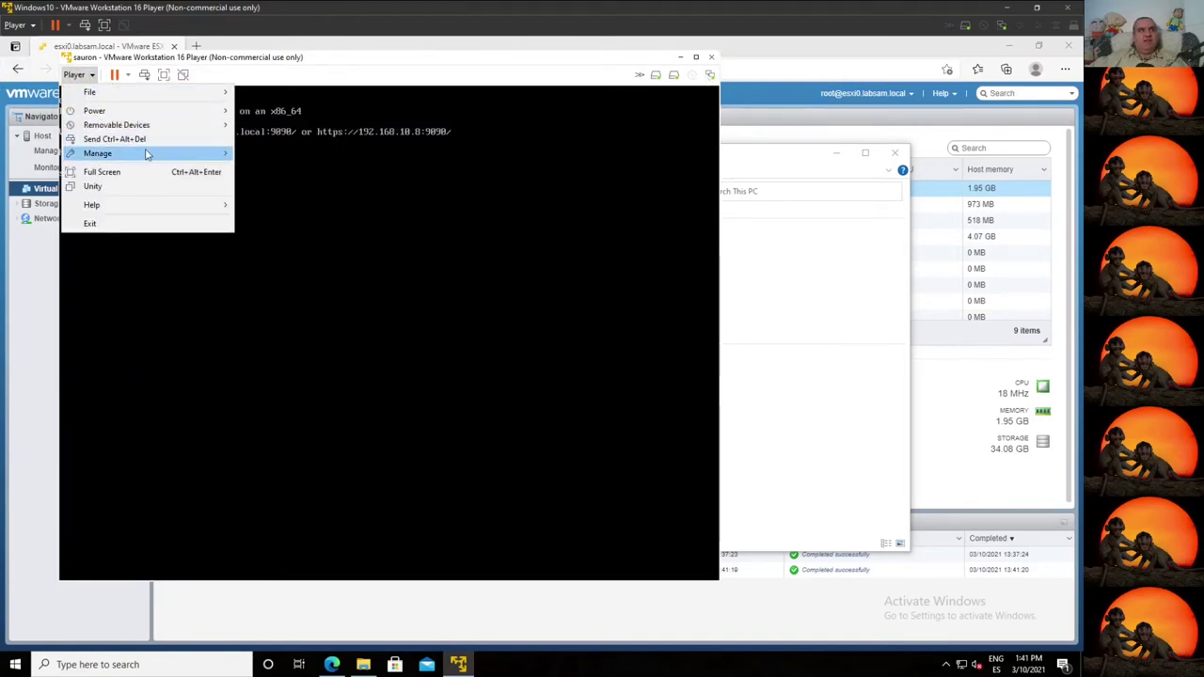
{"action": "mouse_move", "coordinate": [151, 153]}
{"action": "left_click", "coordinate": [296, 185]}
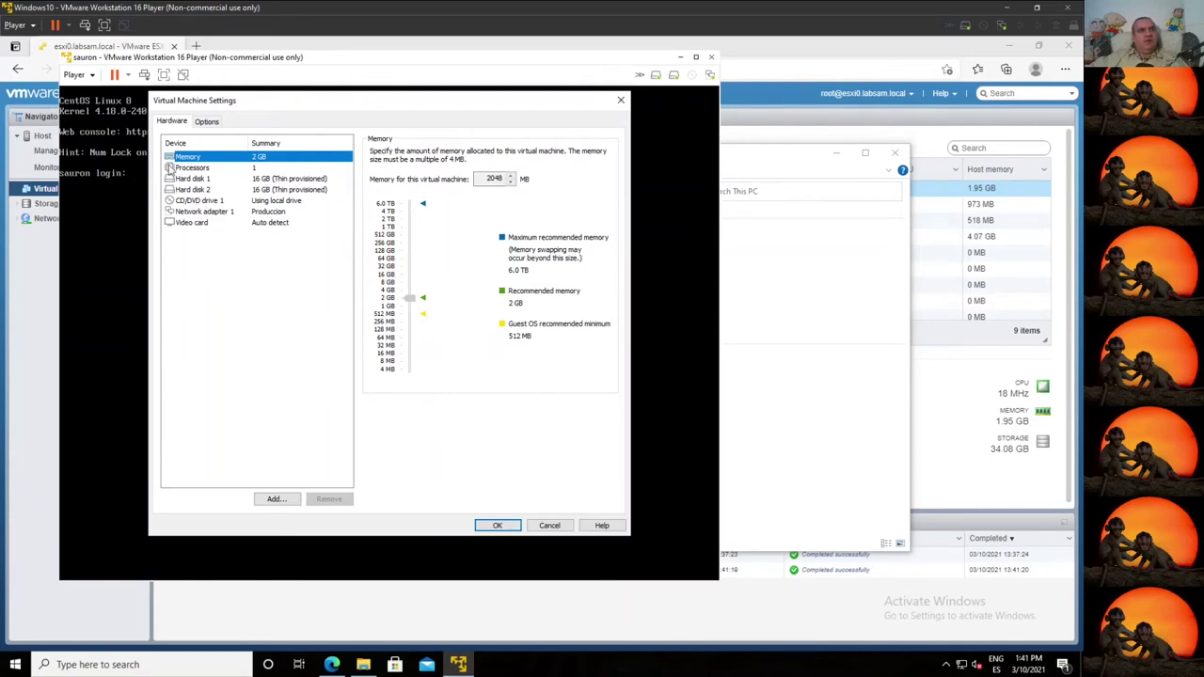
{"action": "left_click", "coordinate": [196, 179]}
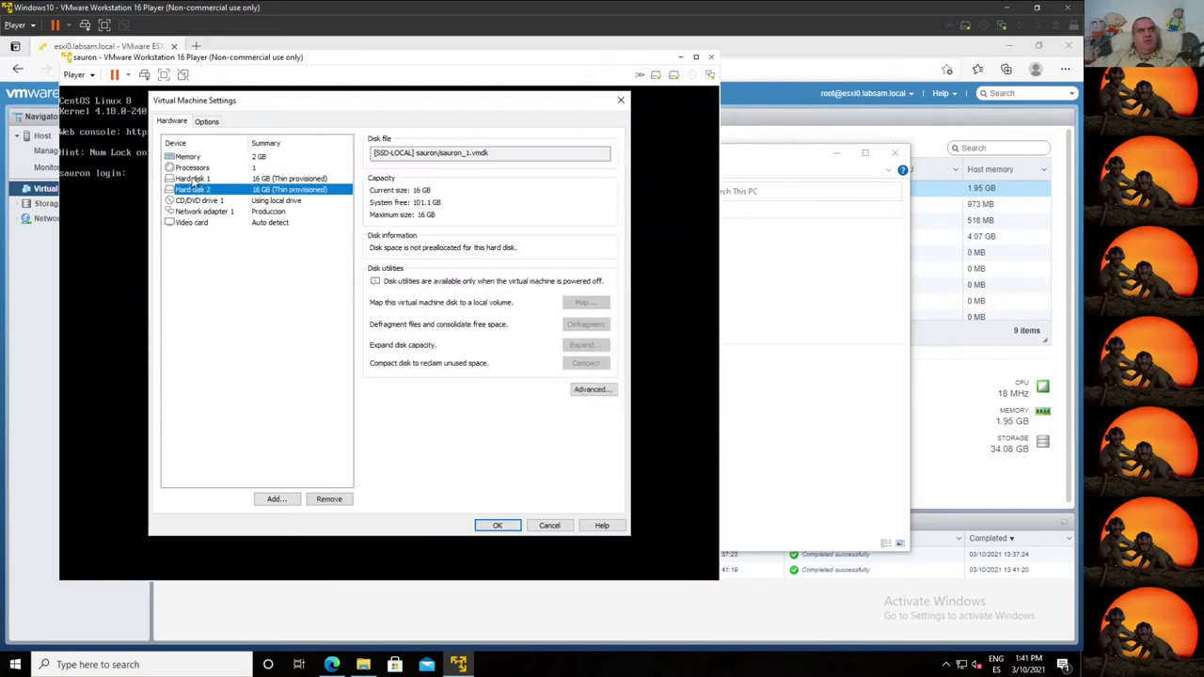
{"action": "left_click", "coordinate": [195, 190]}
{"action": "left_click_drag", "start_coordinate": [415, 152], "coordinate": [355, 152]}
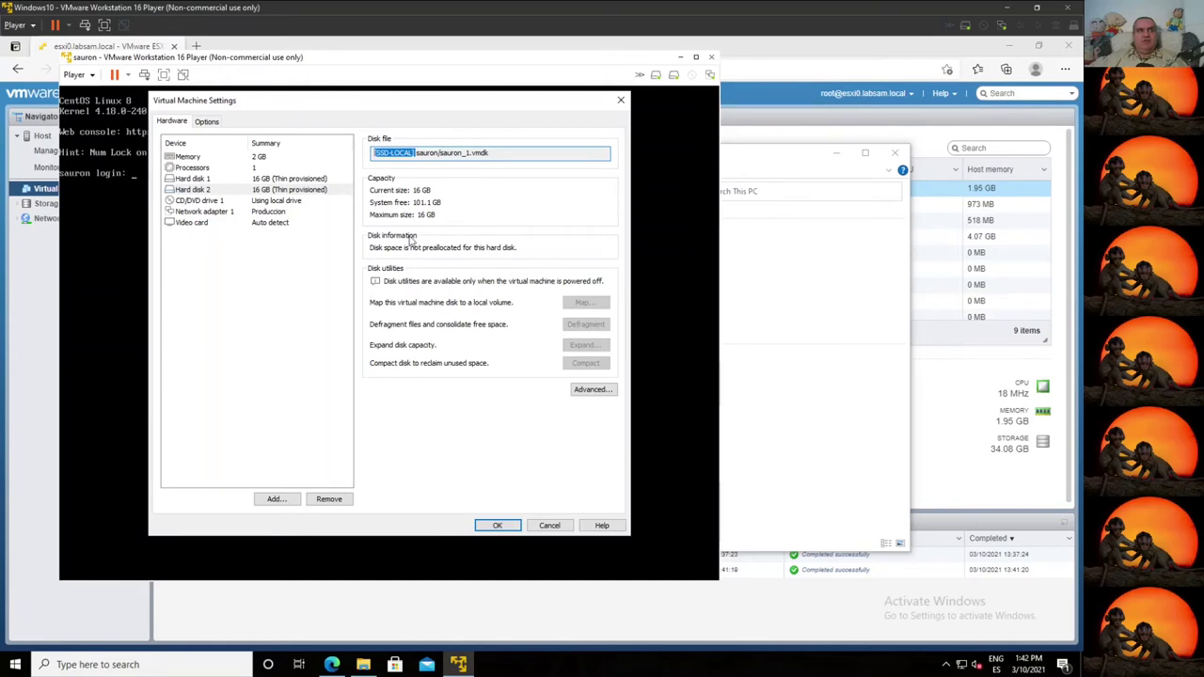
Step: Add a new 16 GB SCSI virtual disk, sauron-0.vmdk, and apply it to sauron
{"action": "left_click", "coordinate": [270, 499]}
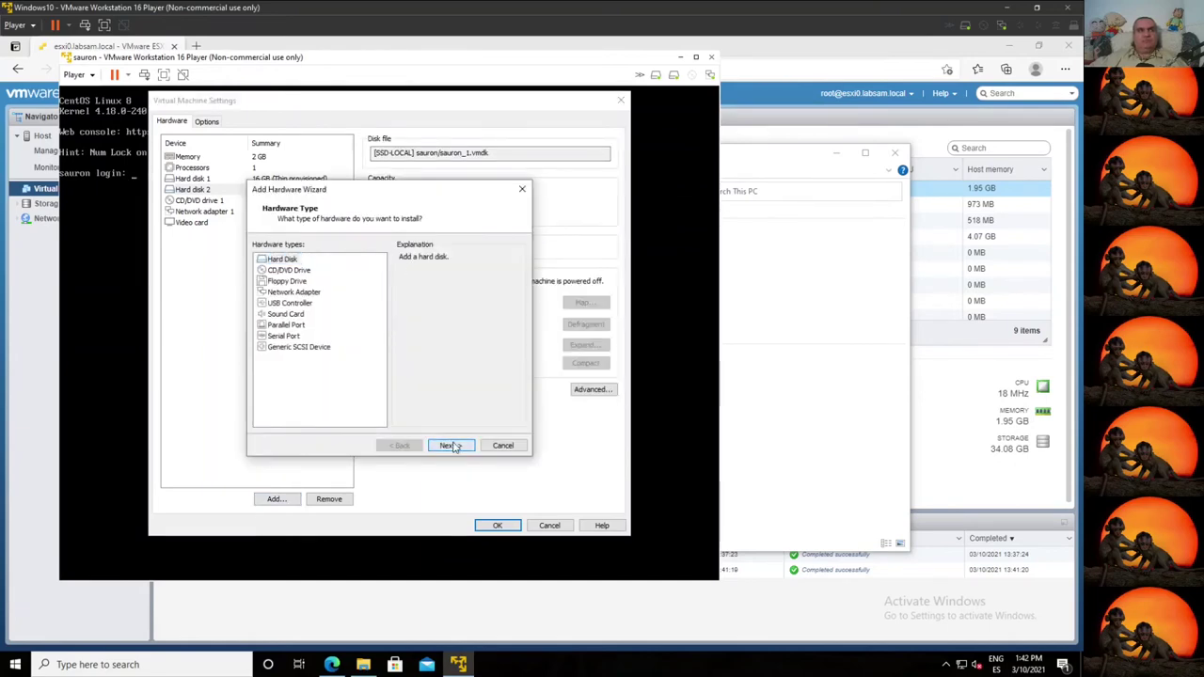
{"action": "left_click", "coordinate": [449, 444]}
{"action": "left_click", "coordinate": [452, 445]}
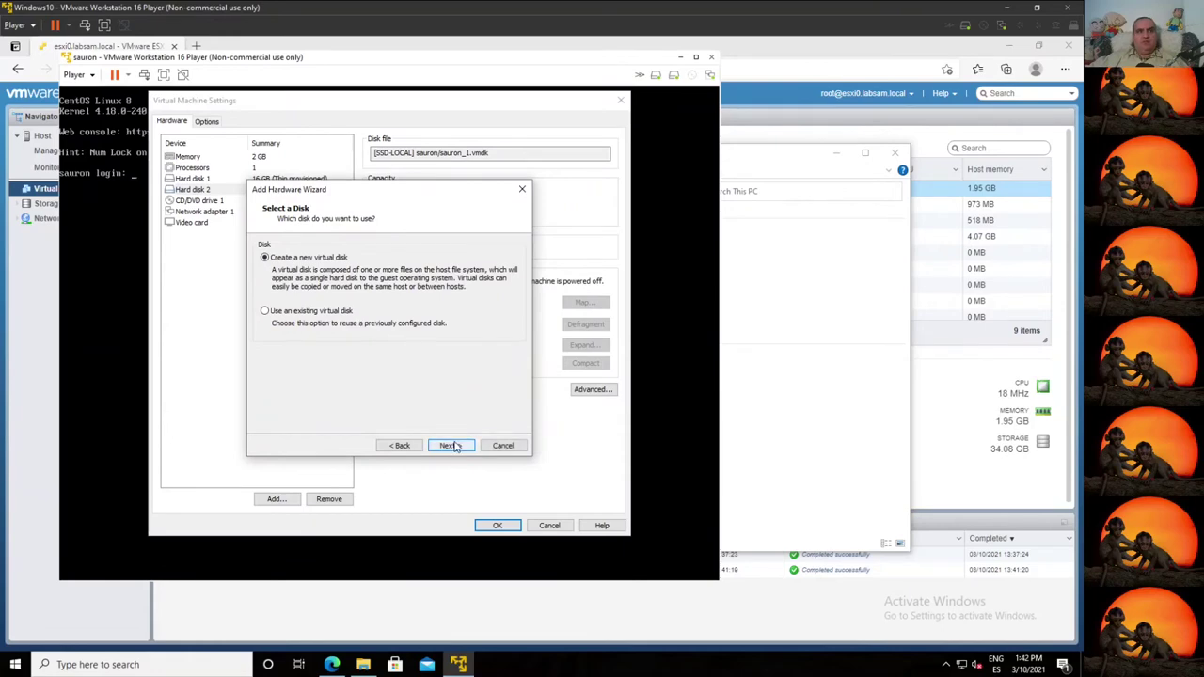
{"action": "left_click", "coordinate": [457, 444]}
{"action": "left_click", "coordinate": [453, 445]}
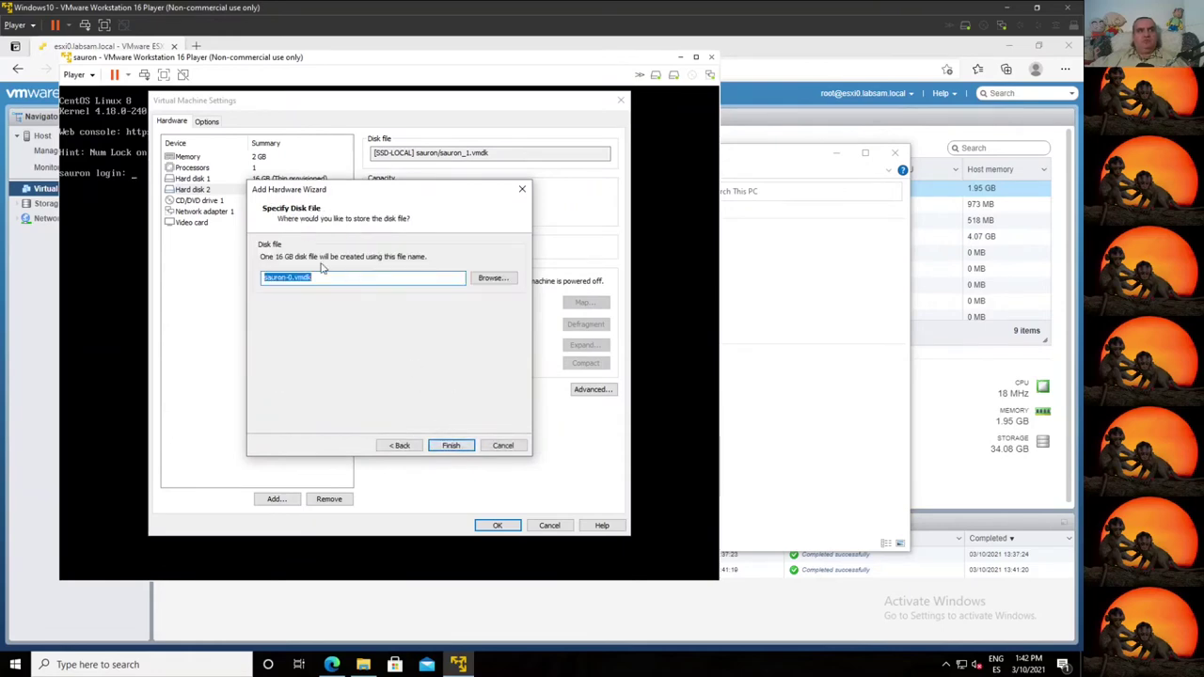
{"action": "left_click", "coordinate": [499, 282]}
{"action": "left_click", "coordinate": [453, 447]}
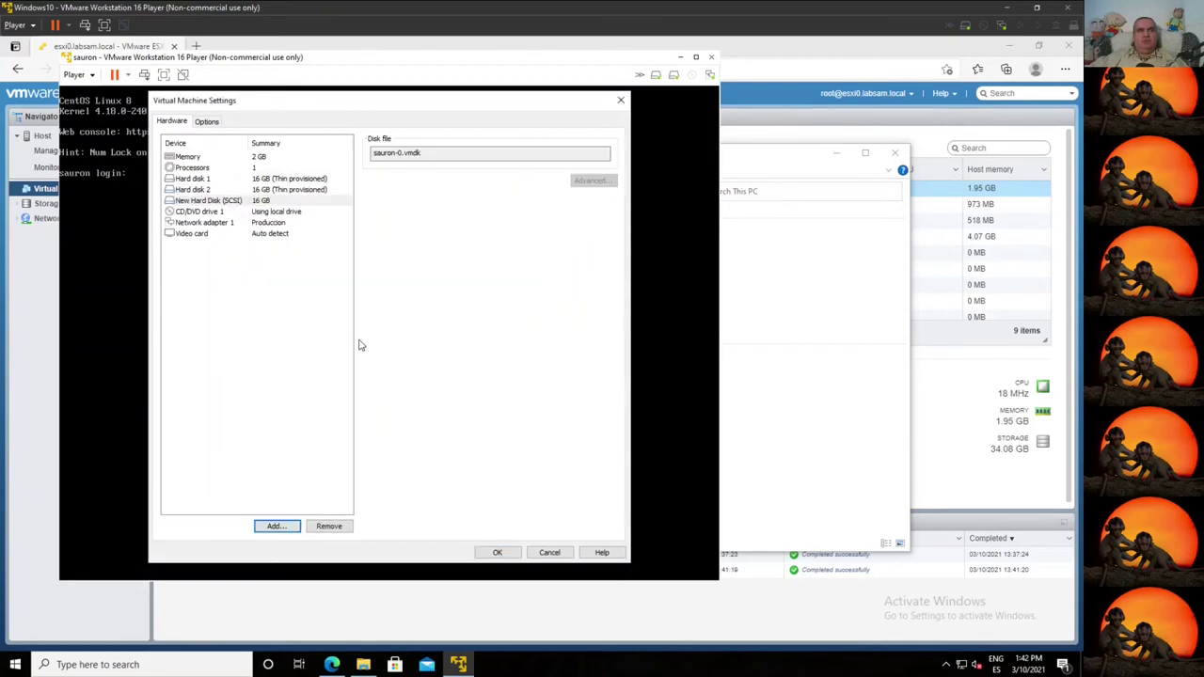
{"action": "left_click", "coordinate": [498, 552]}
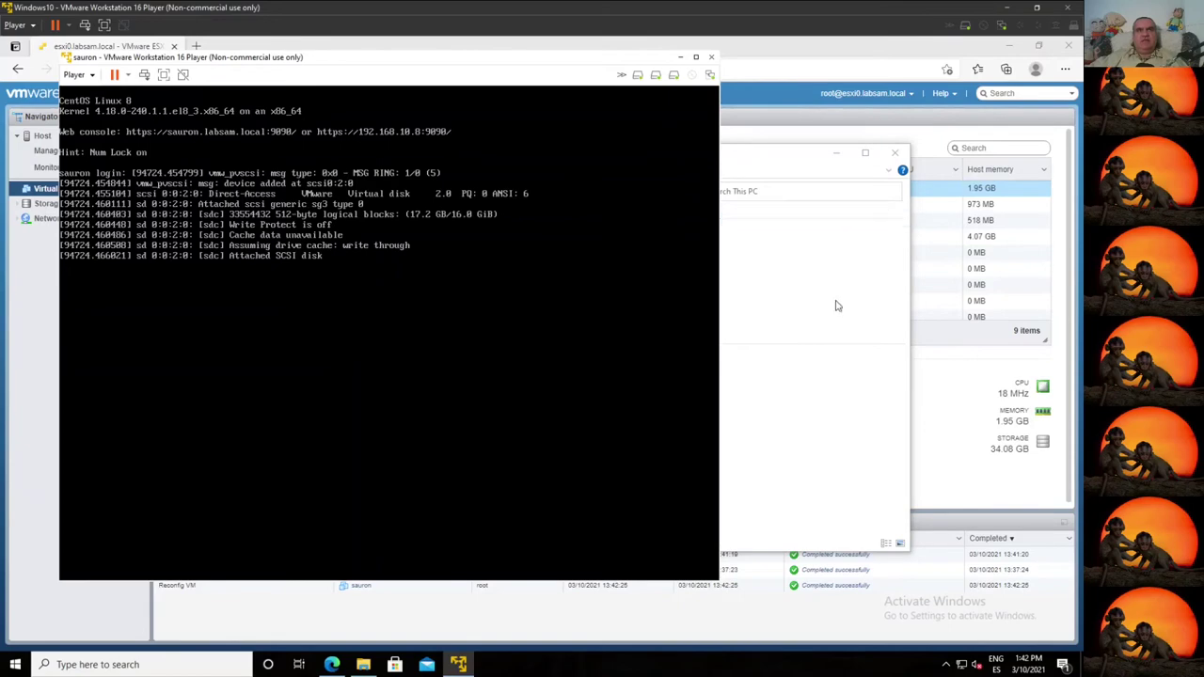
Step: Check sauron's Hard disk 3 (16 GB, sauron-0.vmdk on SSD-LOCAL), then return to the ESXi page
{"action": "left_click", "coordinate": [838, 153]}
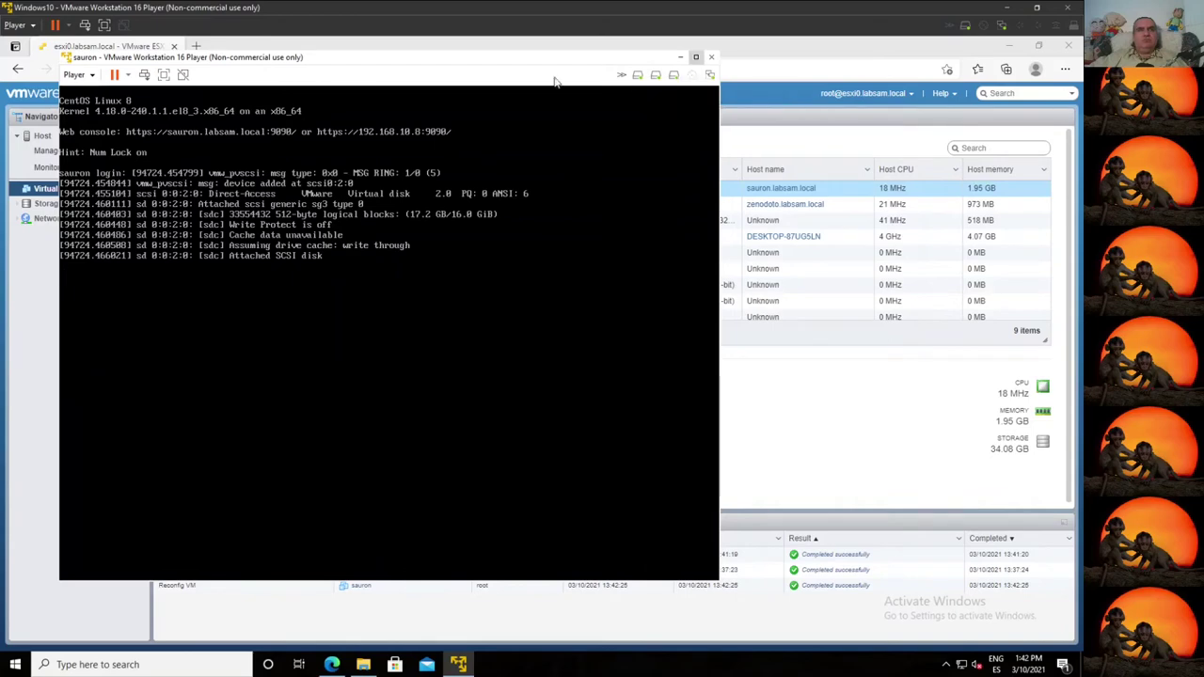
{"action": "left_click", "coordinate": [83, 75]}
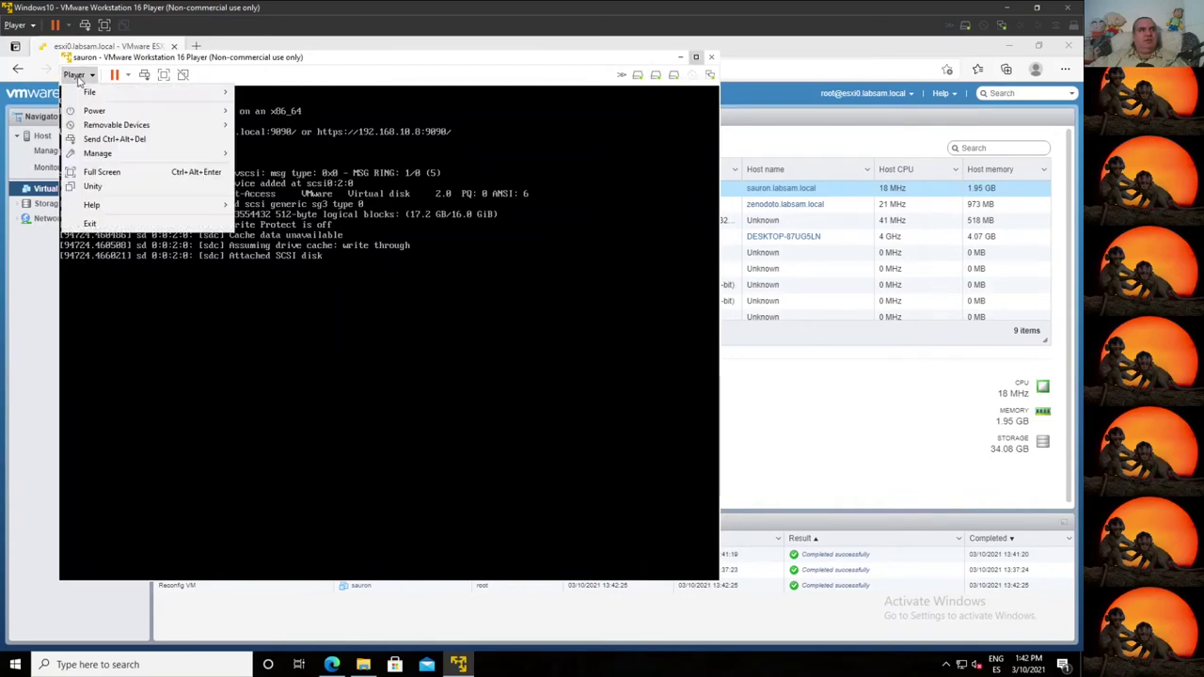
{"action": "mouse_move", "coordinate": [143, 154]}
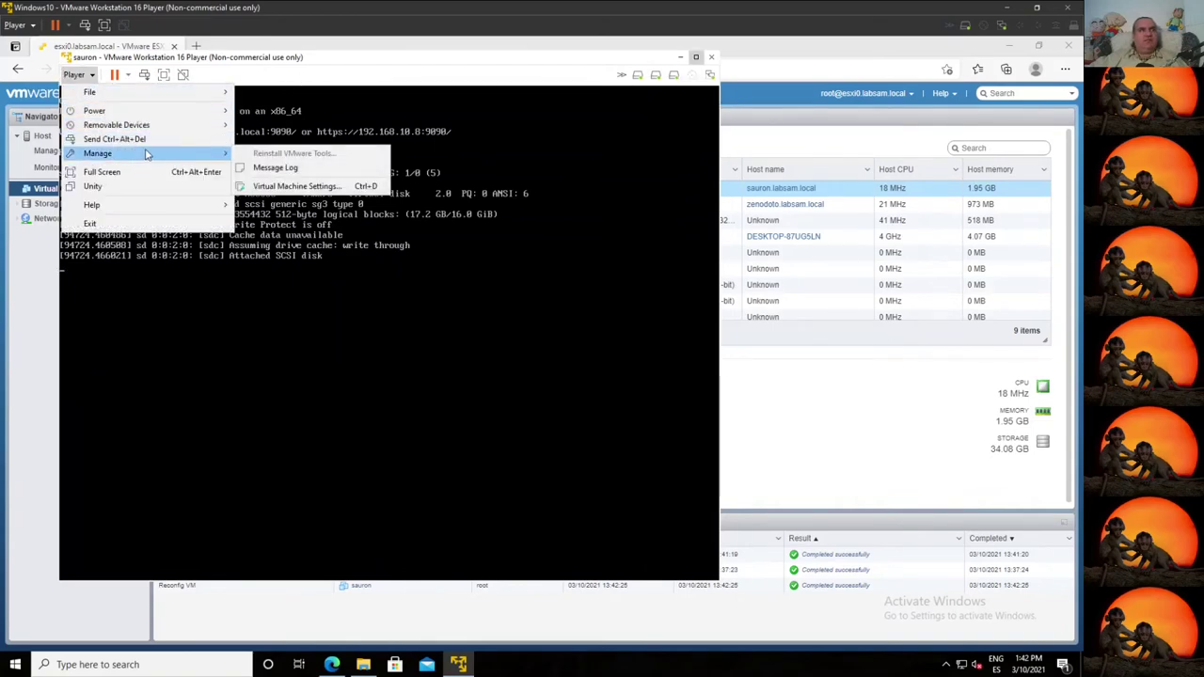
{"action": "left_click", "coordinate": [282, 184]}
{"action": "left_click", "coordinate": [290, 200]}
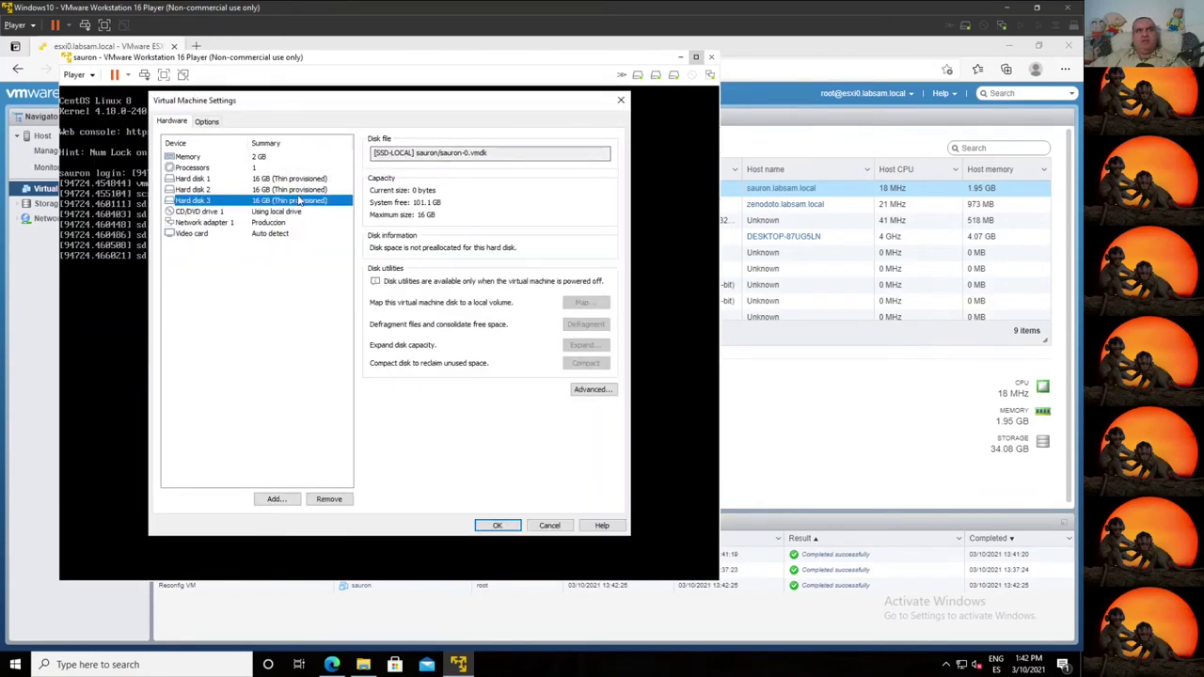
{"action": "left_click", "coordinate": [781, 408]}
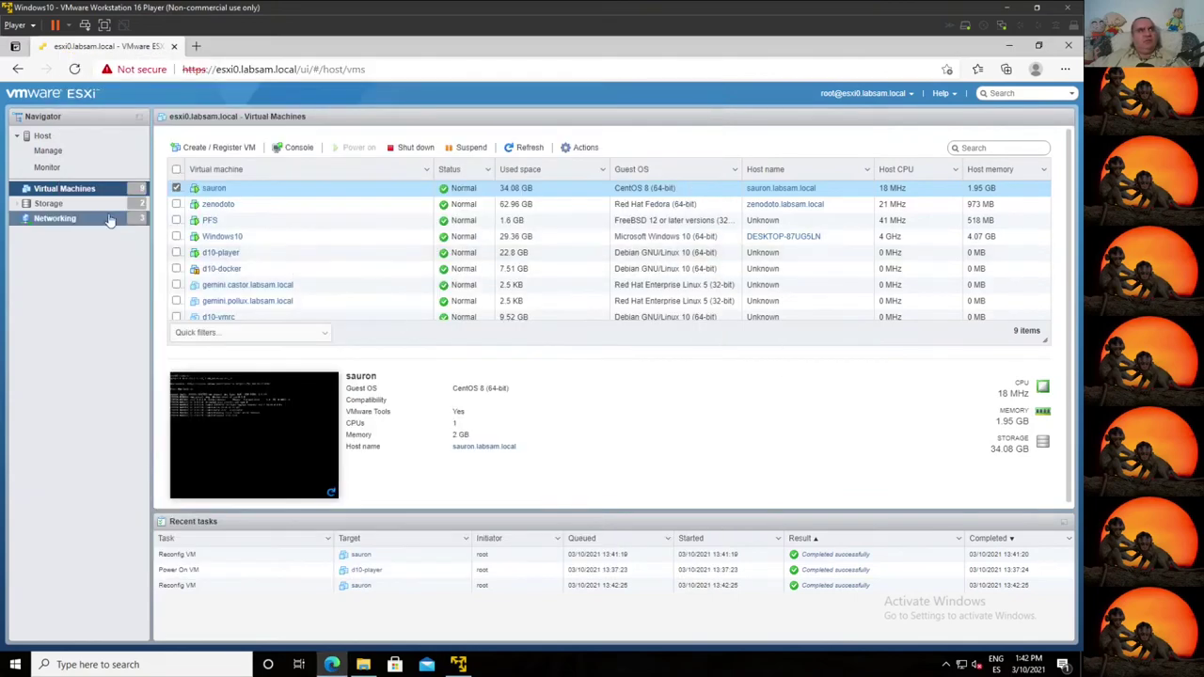
Step: Browse SSD-LOCAL's sauron folder, comparing the .vmdk files to confirm sauron-0.vmdk (0 B) exists
{"action": "left_click", "coordinate": [47, 204]}
{"action": "left_click", "coordinate": [207, 219]}
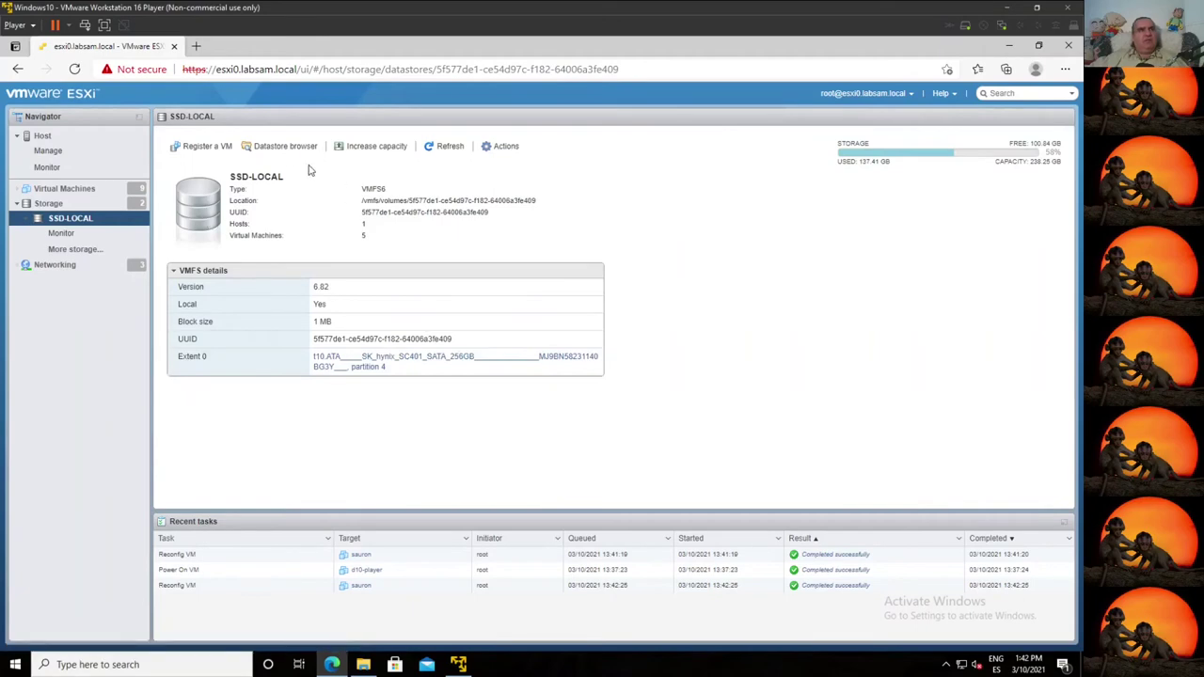
{"action": "left_click", "coordinate": [285, 149]}
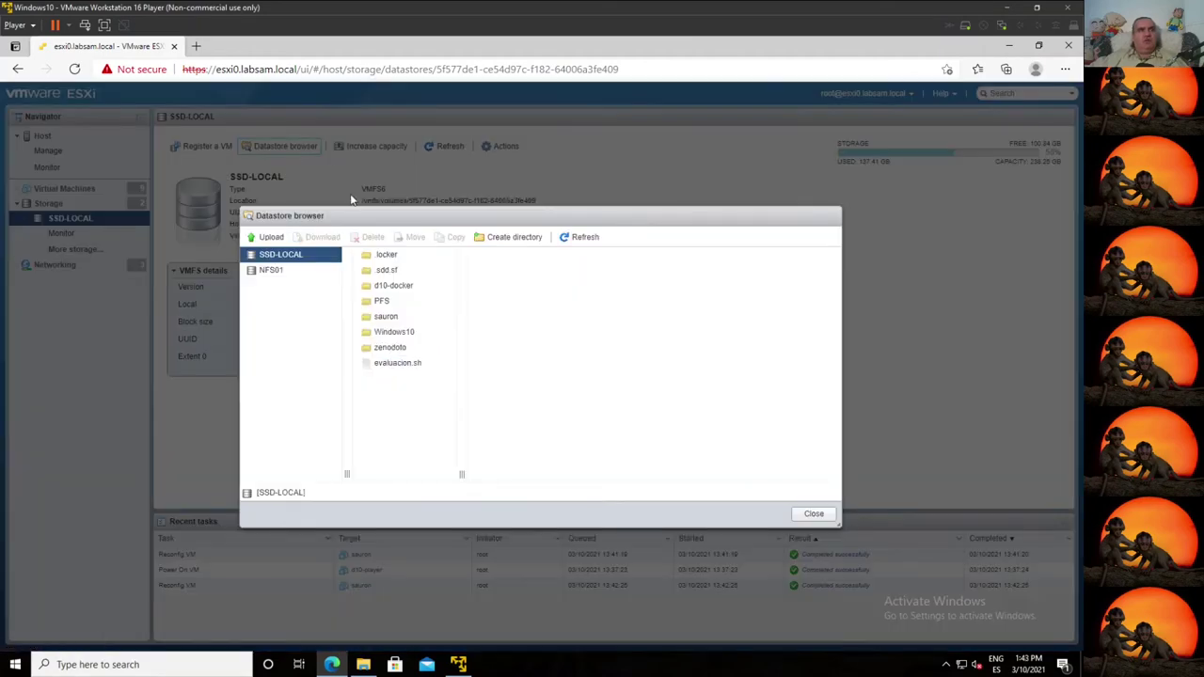
{"action": "left_click", "coordinate": [393, 318]}
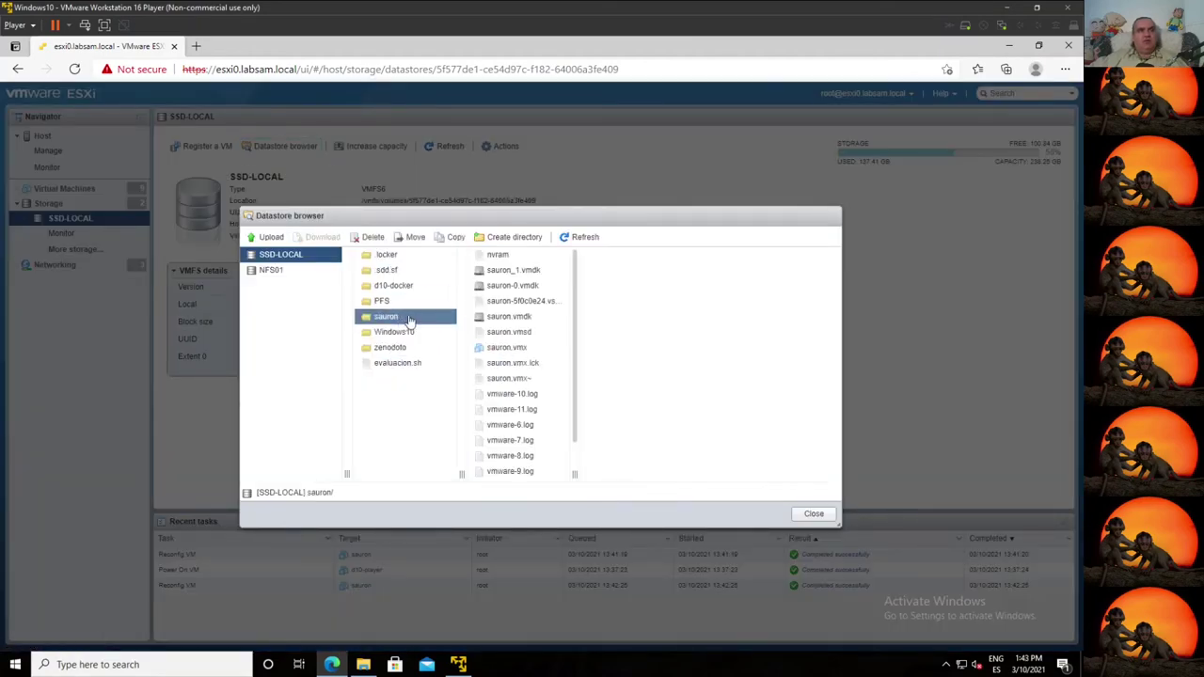
{"action": "left_click", "coordinate": [523, 286]}
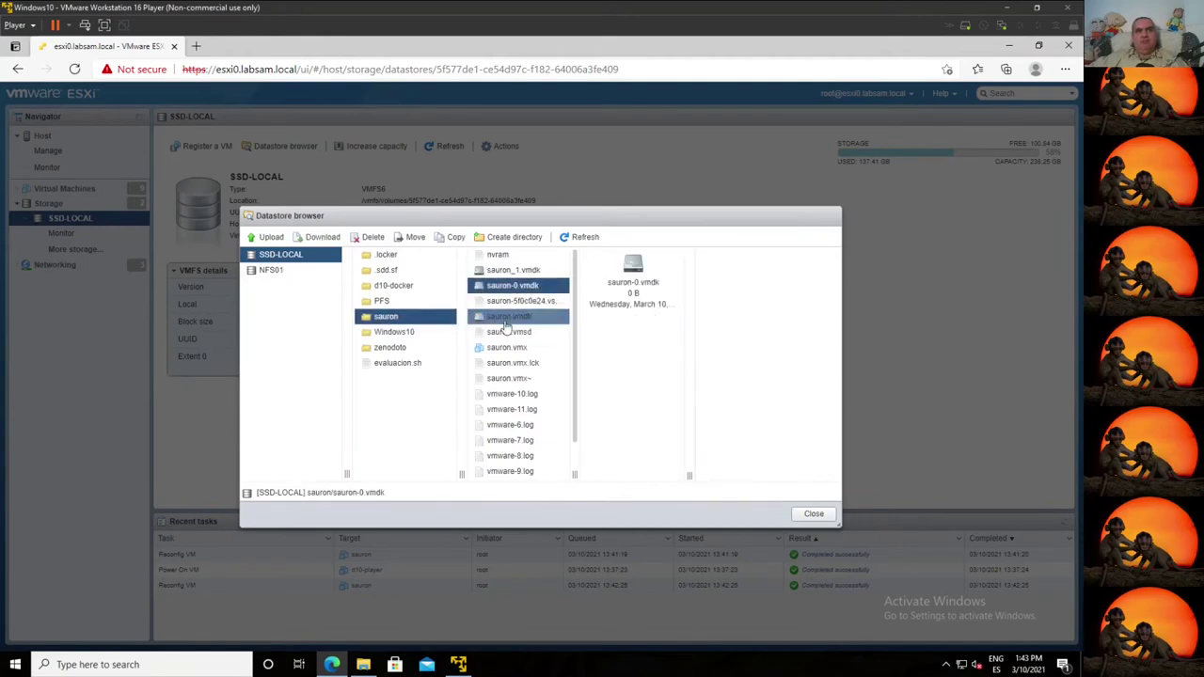
{"action": "left_click", "coordinate": [506, 317]}
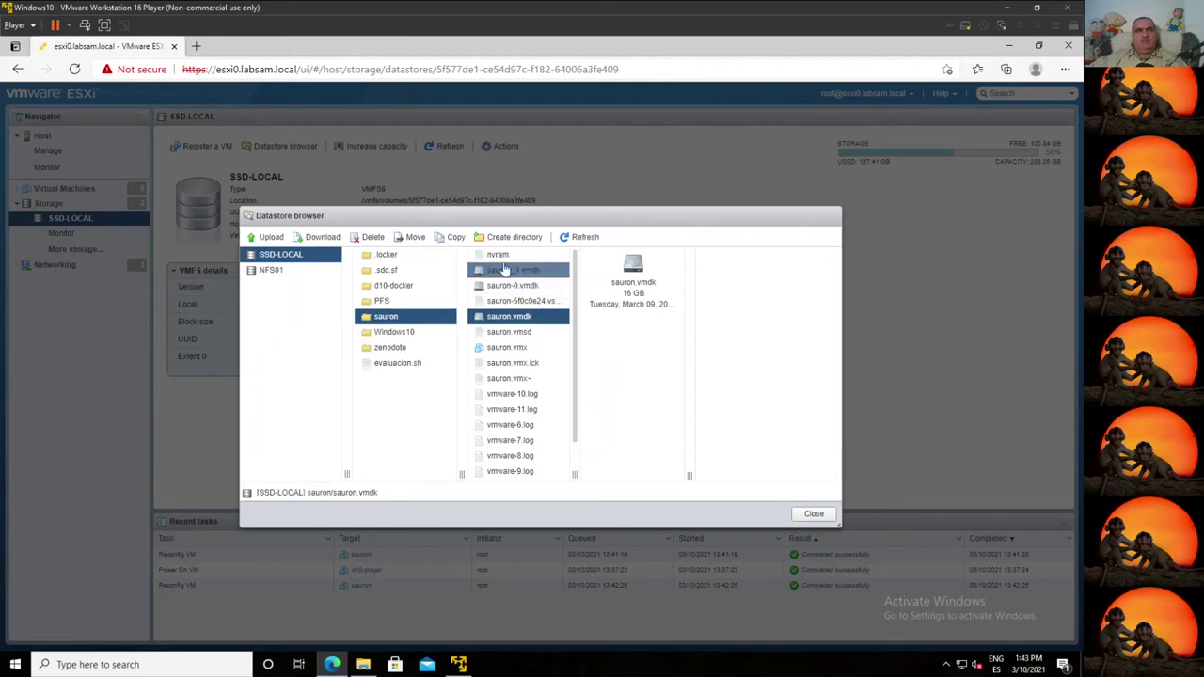
{"action": "left_click", "coordinate": [513, 270]}
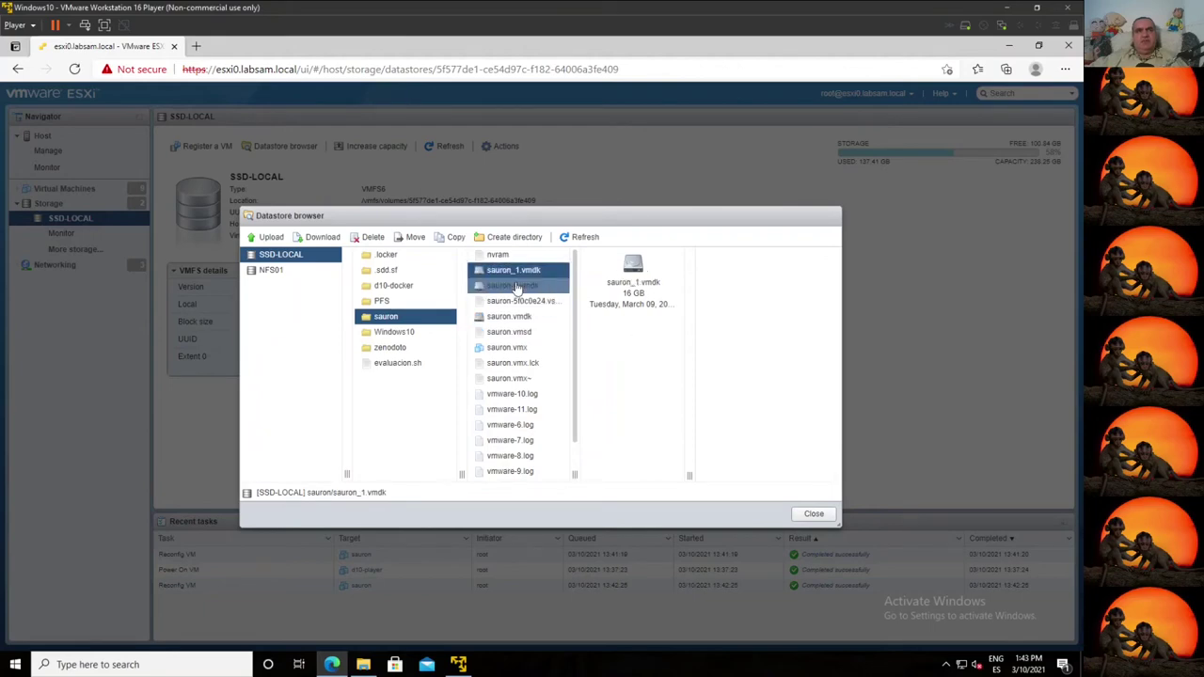
{"action": "left_click", "coordinate": [507, 285]}
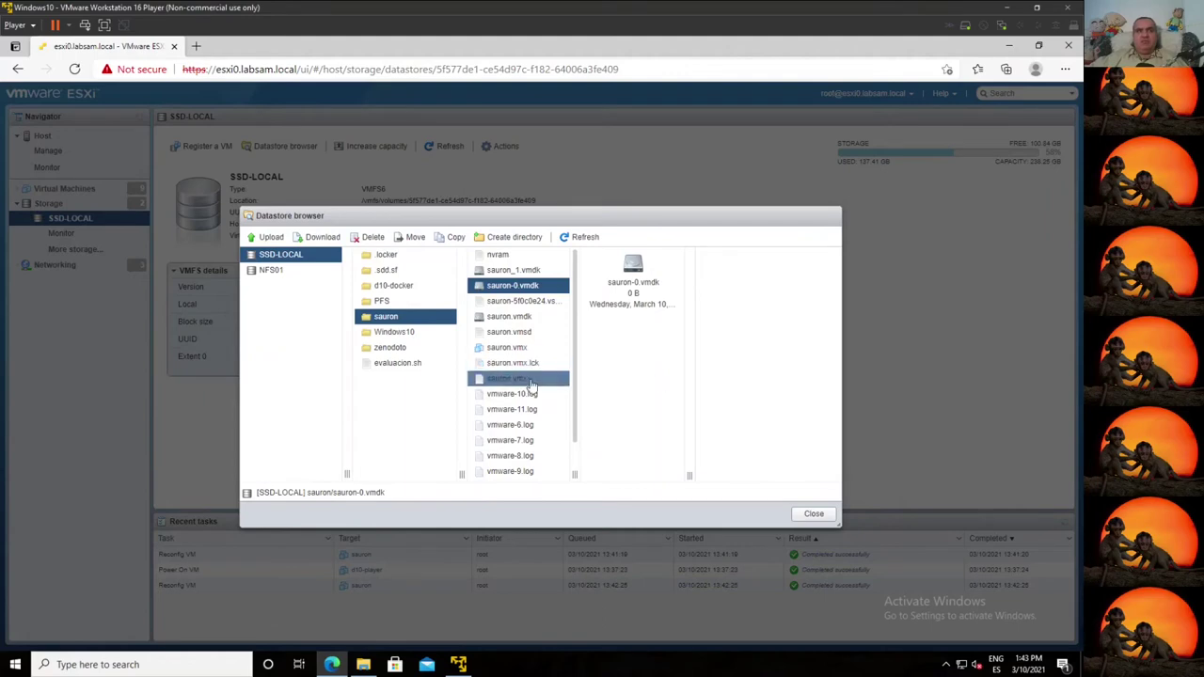
{"action": "left_click", "coordinate": [811, 514]}
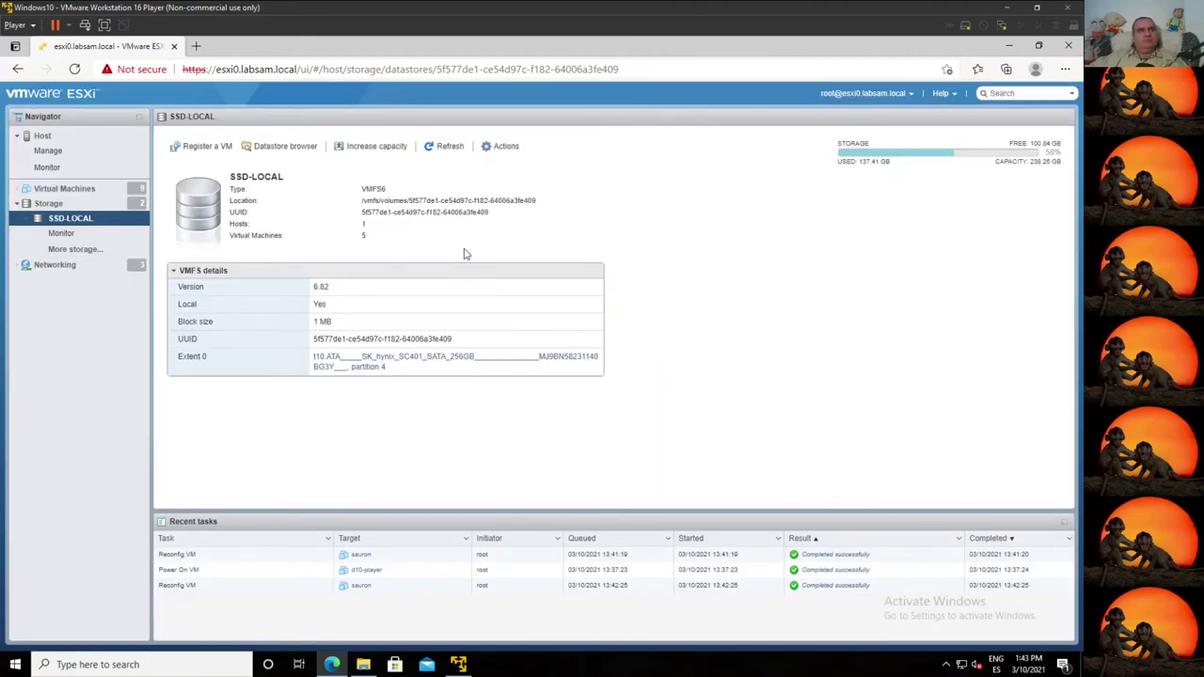
Step: Close sauron's Virtual Machine Settings, minimize Player, and open d10-player's summary (Debian 10, 2 vCPUs, 4 GB)
{"action": "left_click", "coordinate": [458, 663]}
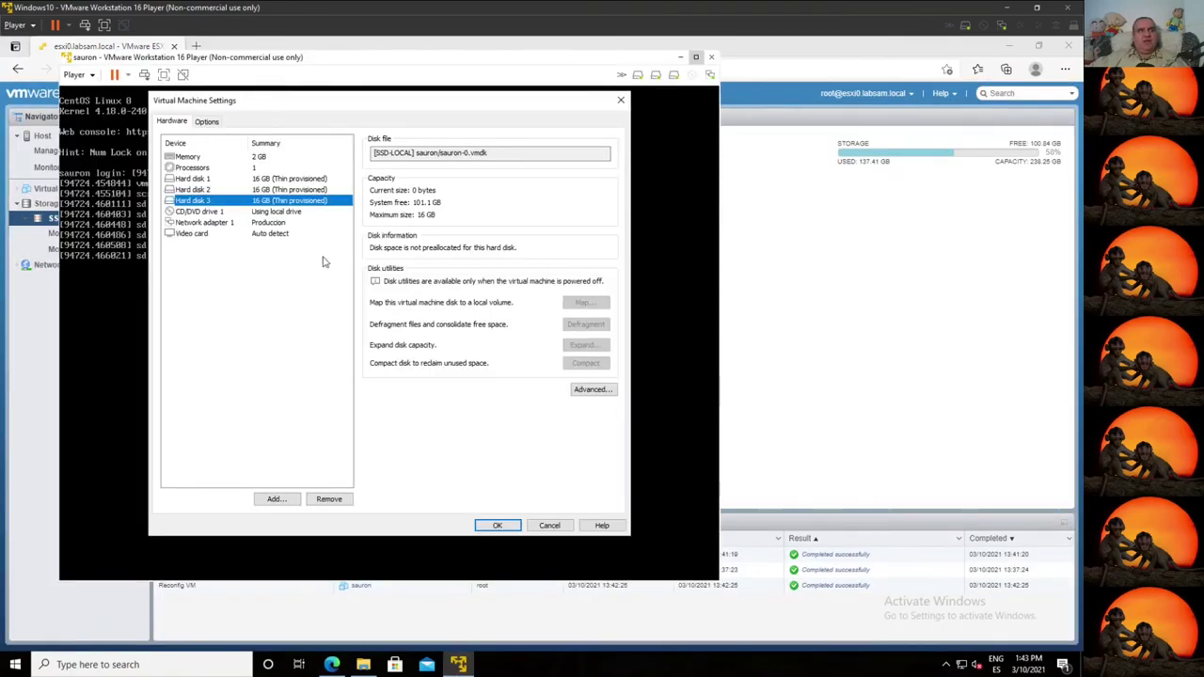
{"action": "left_click", "coordinate": [549, 525]}
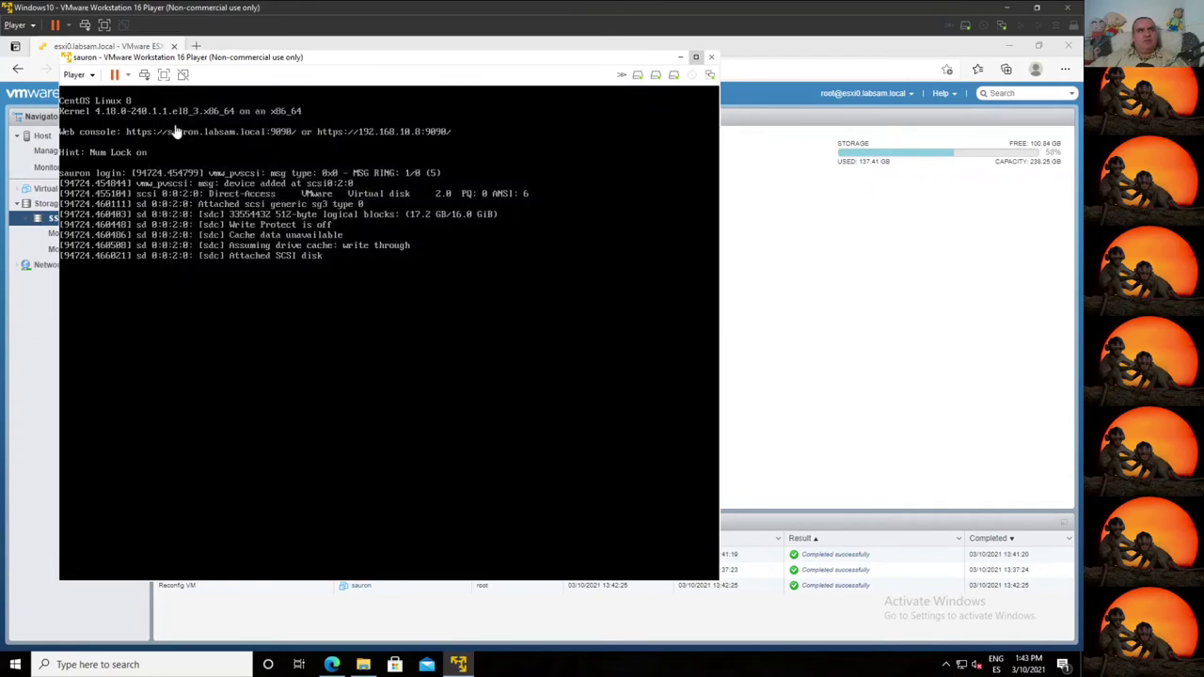
{"action": "left_click", "coordinate": [127, 74]}
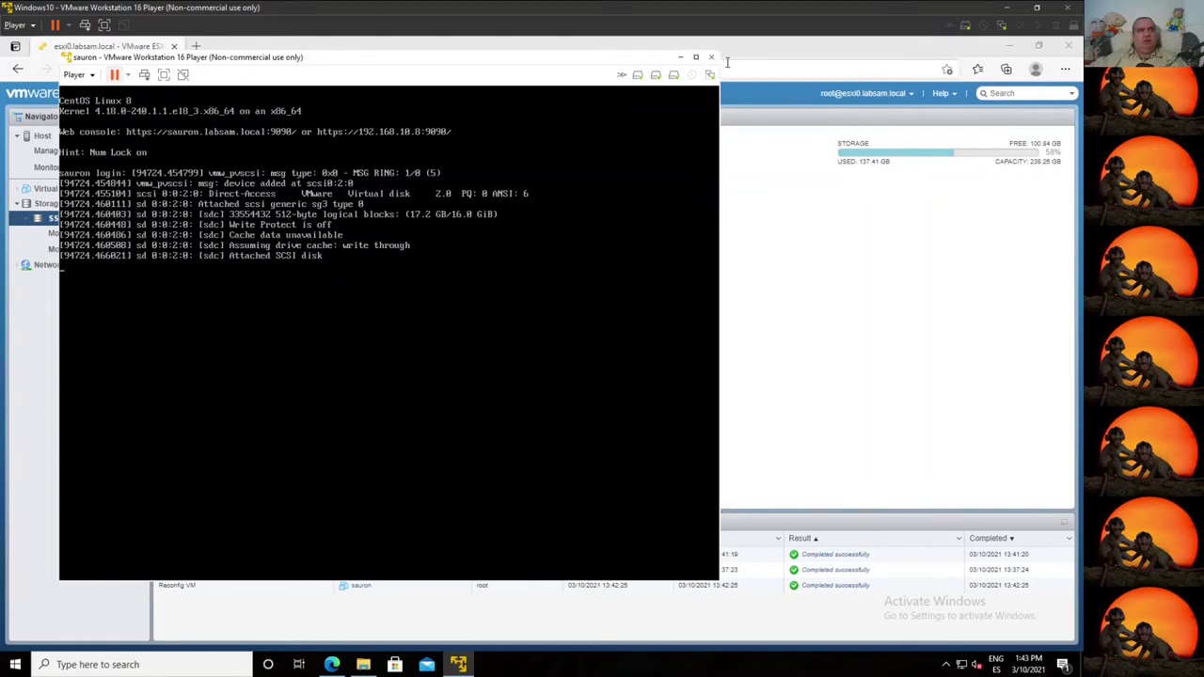
{"action": "left_click", "coordinate": [712, 59]}
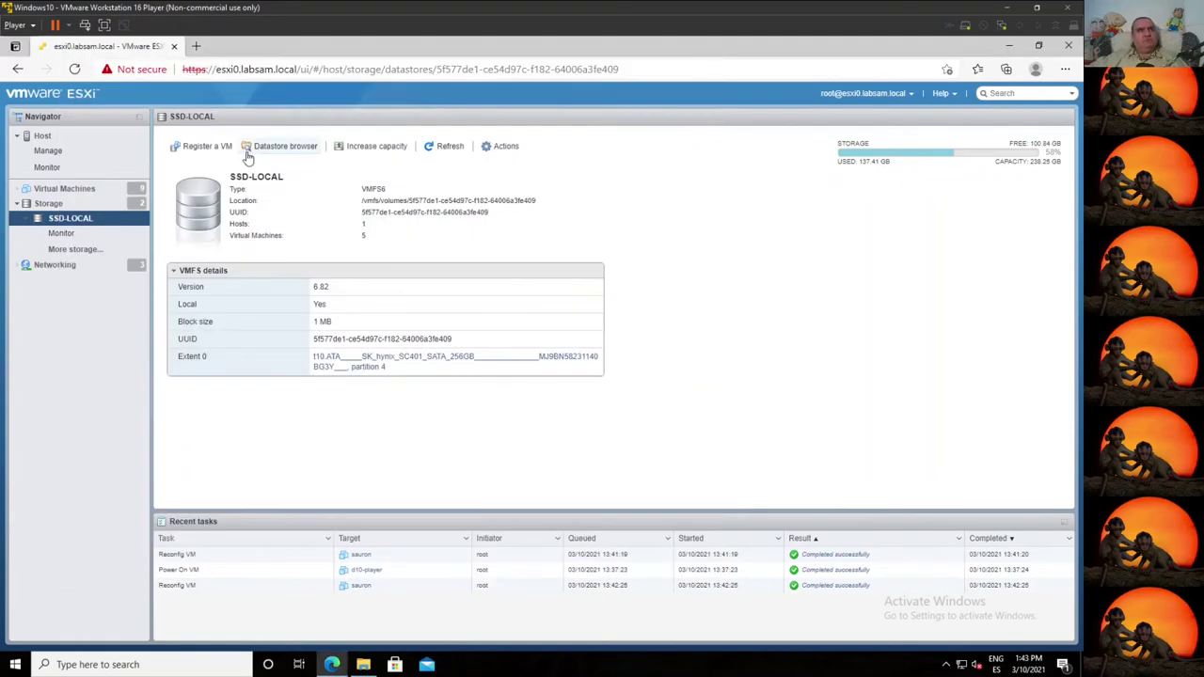
{"action": "left_click", "coordinate": [66, 188]}
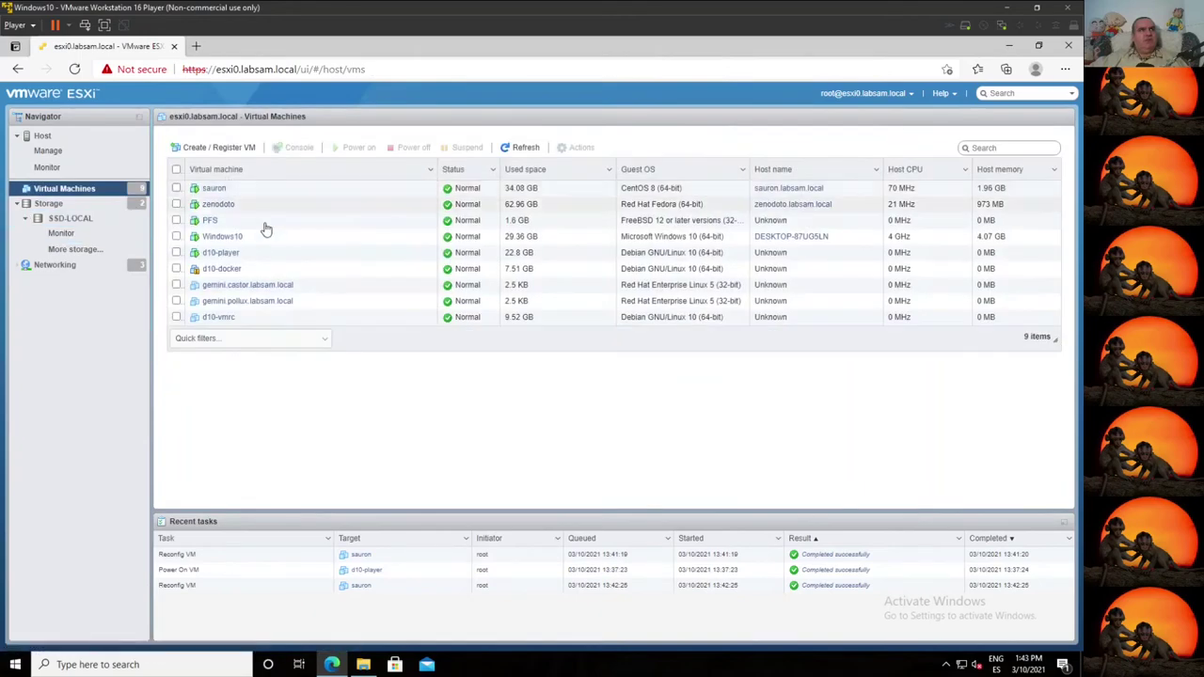
{"action": "left_click", "coordinate": [263, 254]}
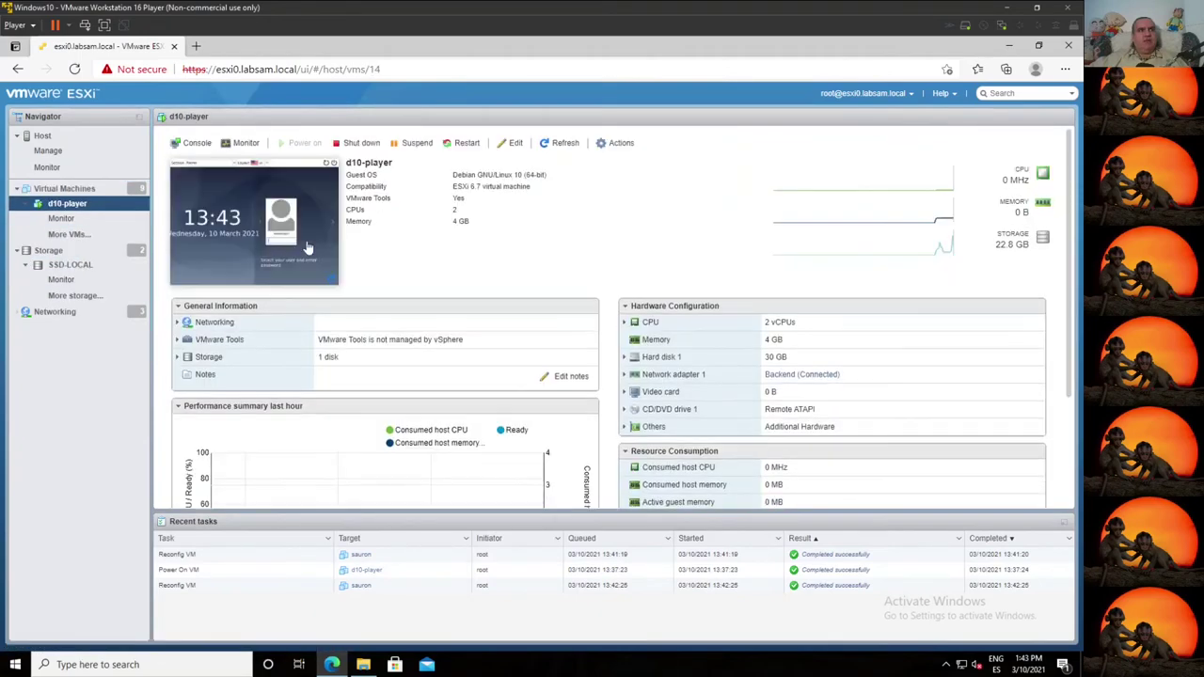
Step: Preview d10-player's console in the browser, then launch it in VMware Remote Console instead
{"action": "left_click", "coordinate": [315, 241]}
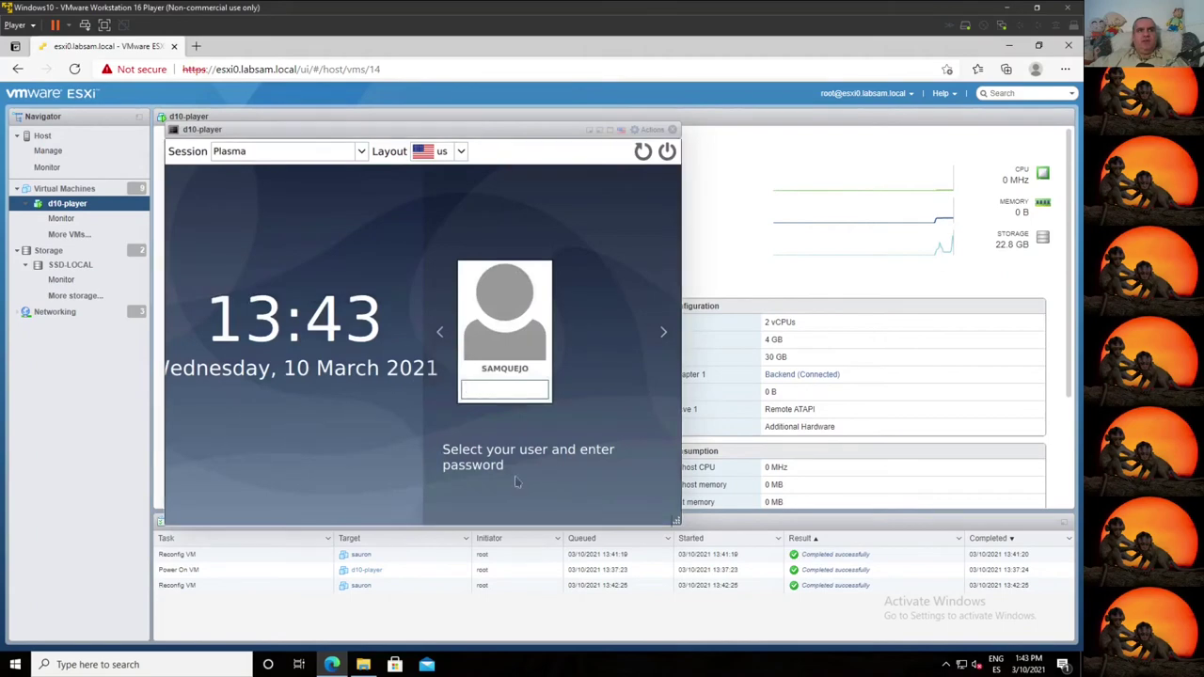
{"action": "left_click_drag", "start_coordinate": [675, 519], "coordinate": [874, 608]}
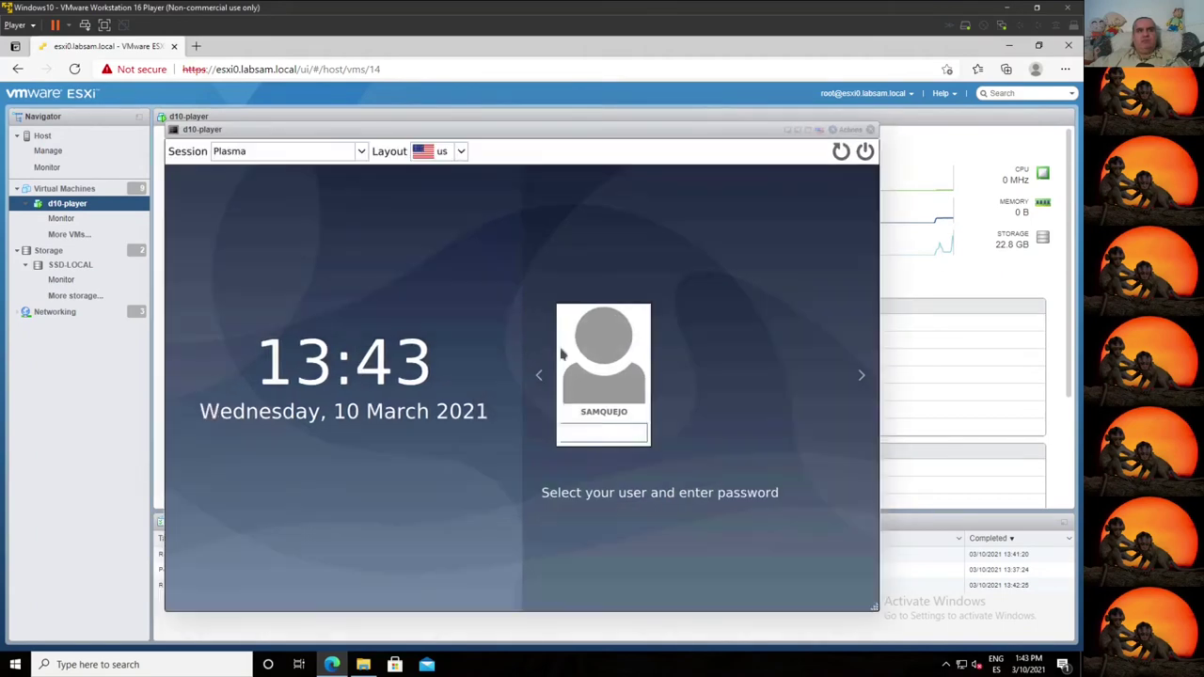
{"action": "left_click", "coordinate": [577, 439]}
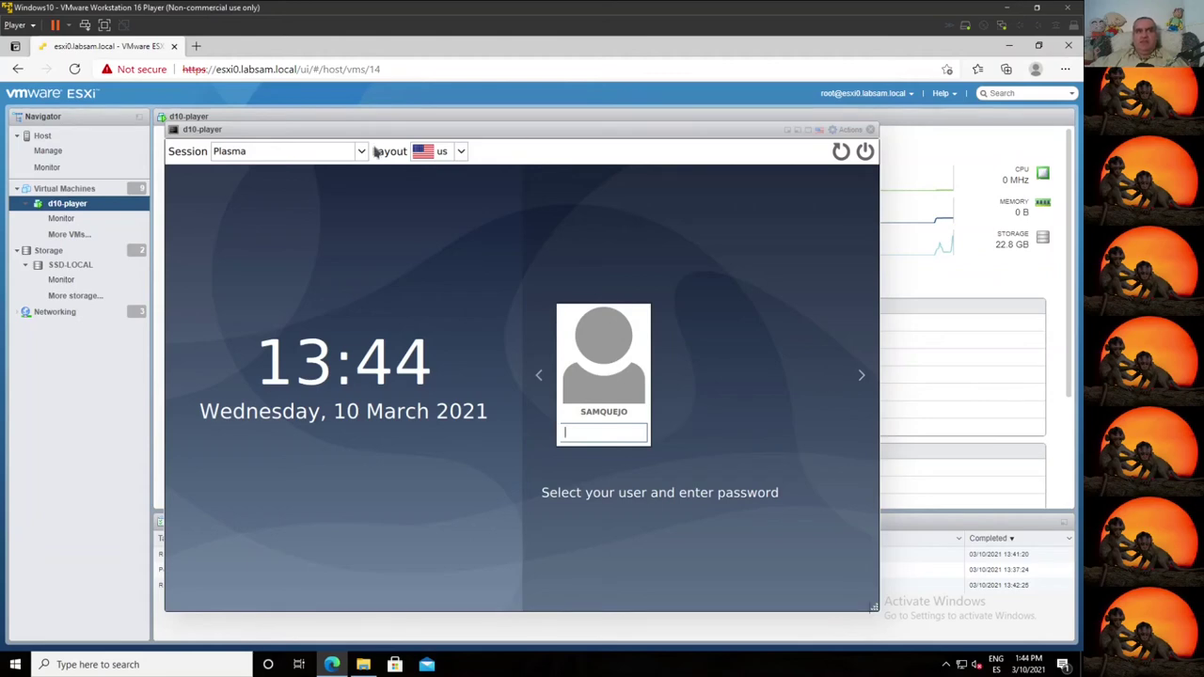
{"action": "left_click", "coordinate": [871, 131]}
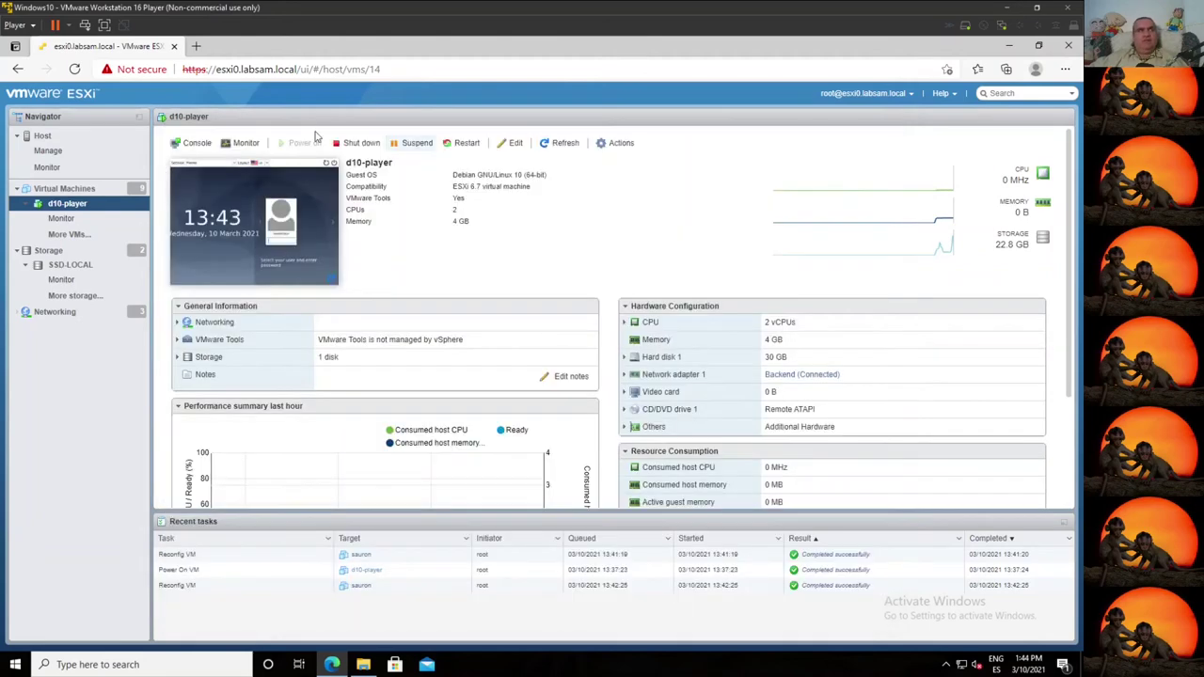
{"action": "left_click", "coordinate": [196, 147]}
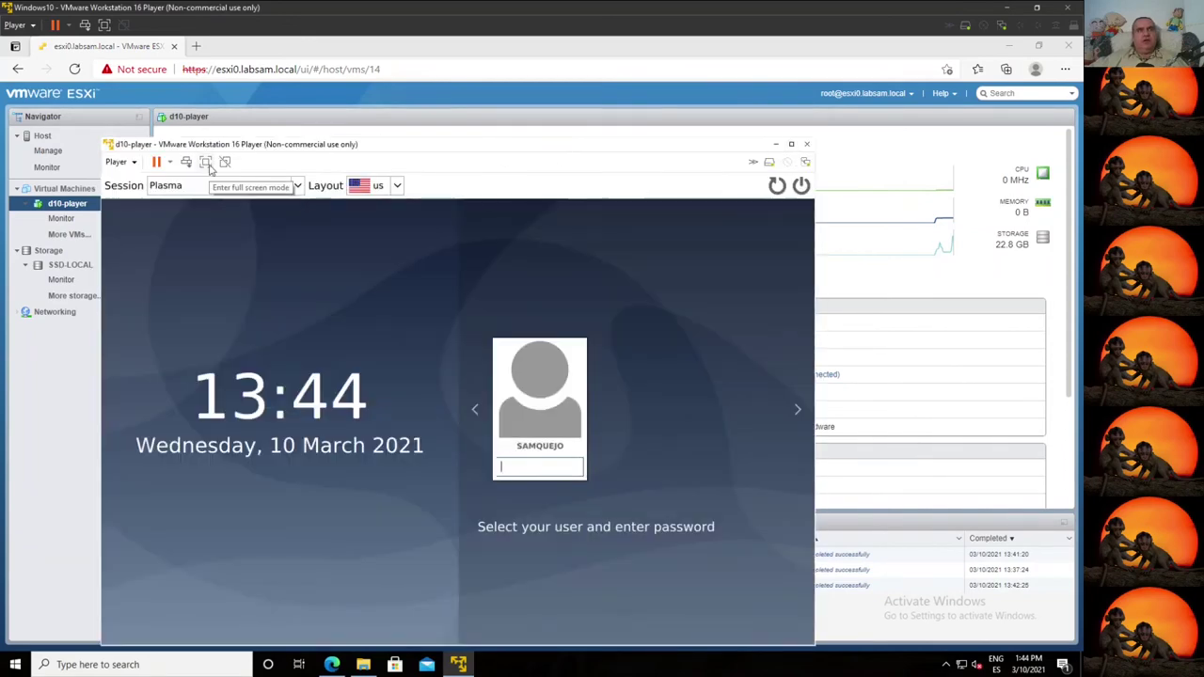
Step: Switch d10-player to full screen and log in with the user's password
{"action": "left_click", "coordinate": [205, 162]}
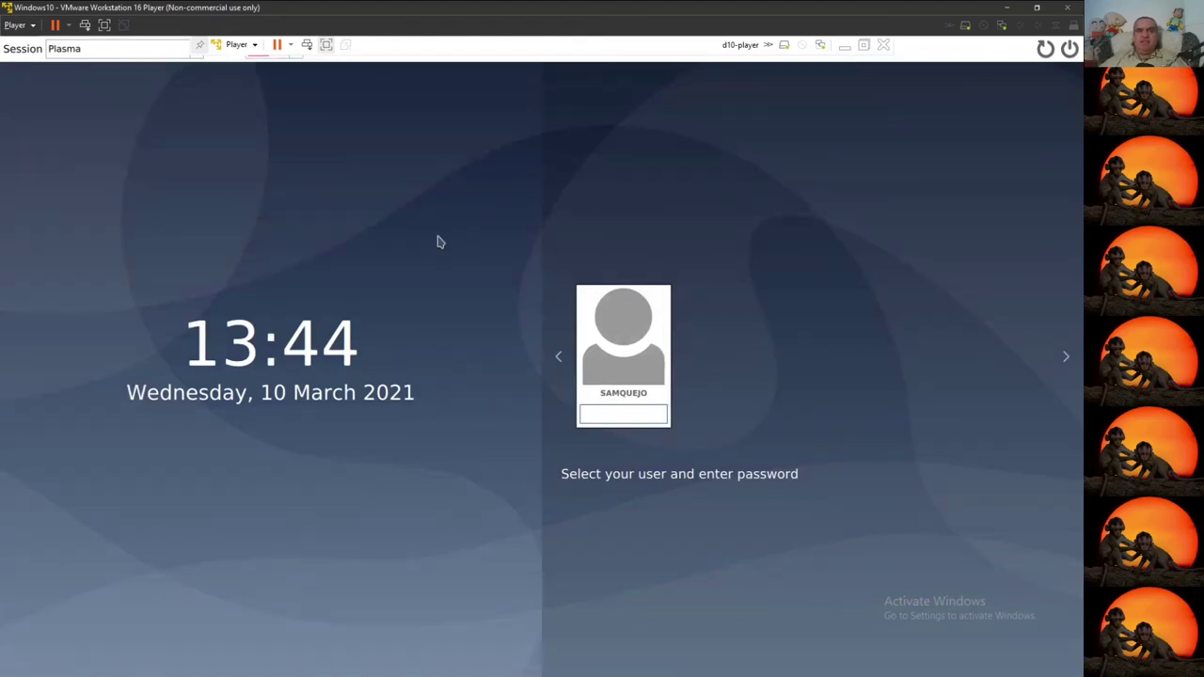
{"action": "type", "text": "••••••••"}
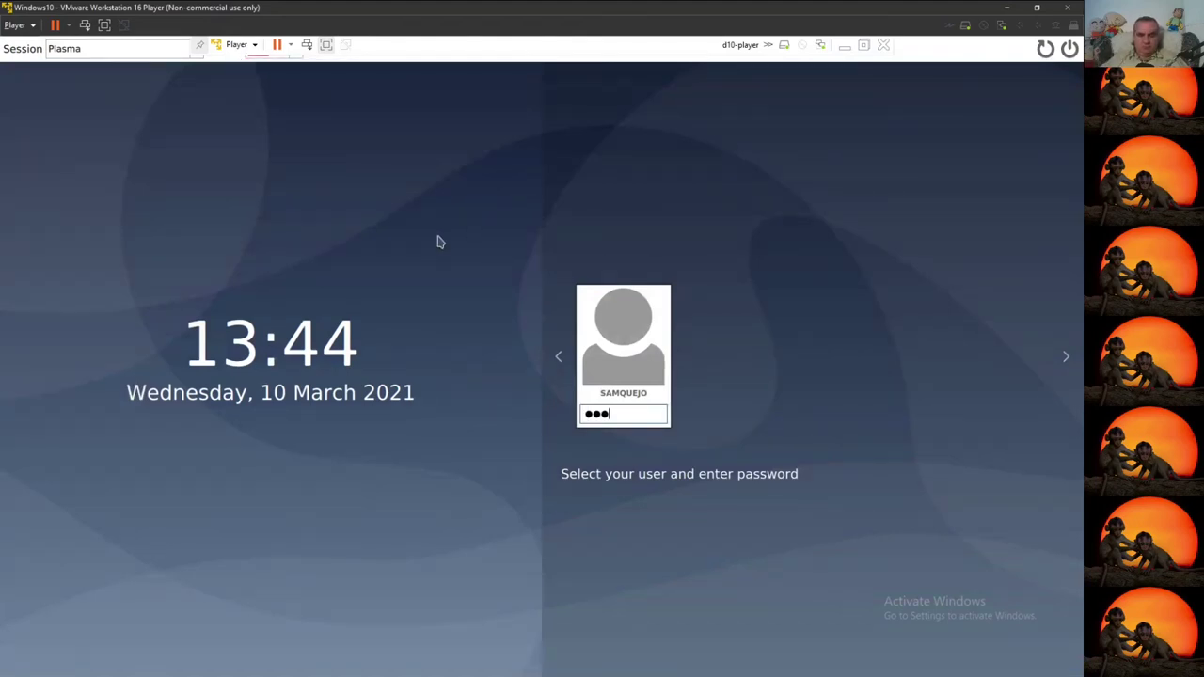
{"action": "key", "text": "Return"}
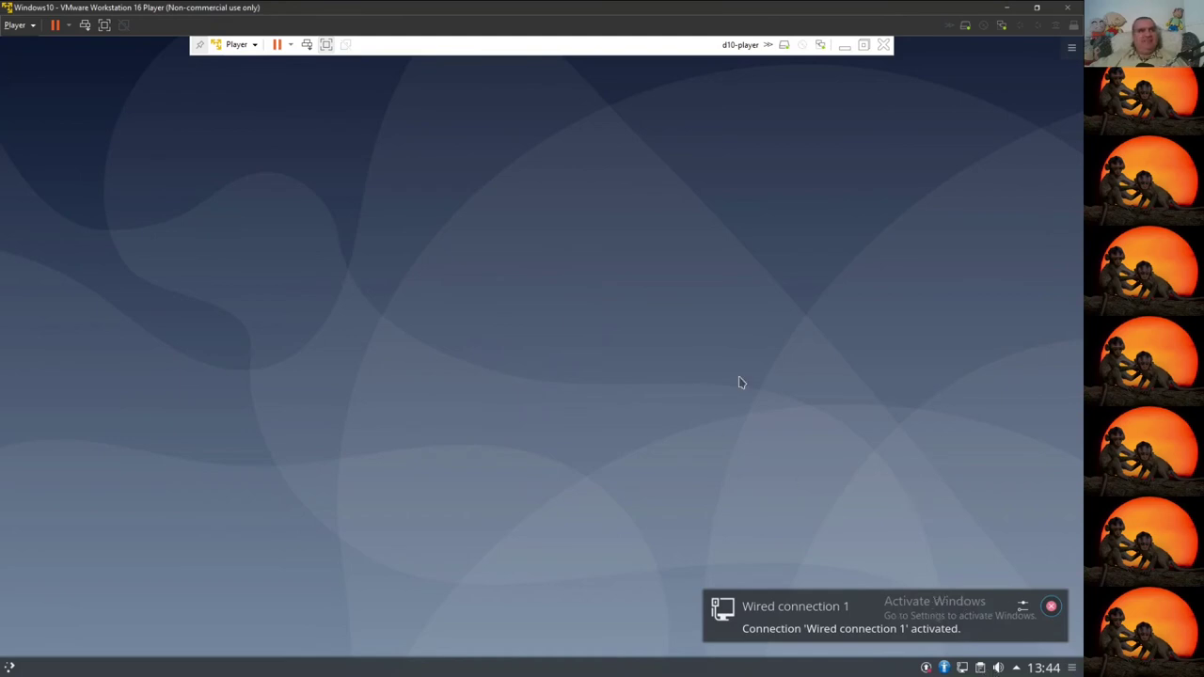
Step: Dismiss the wired connection notification and launch Konsole from the guest's Kickoff launcher
{"action": "left_click", "coordinate": [1051, 610]}
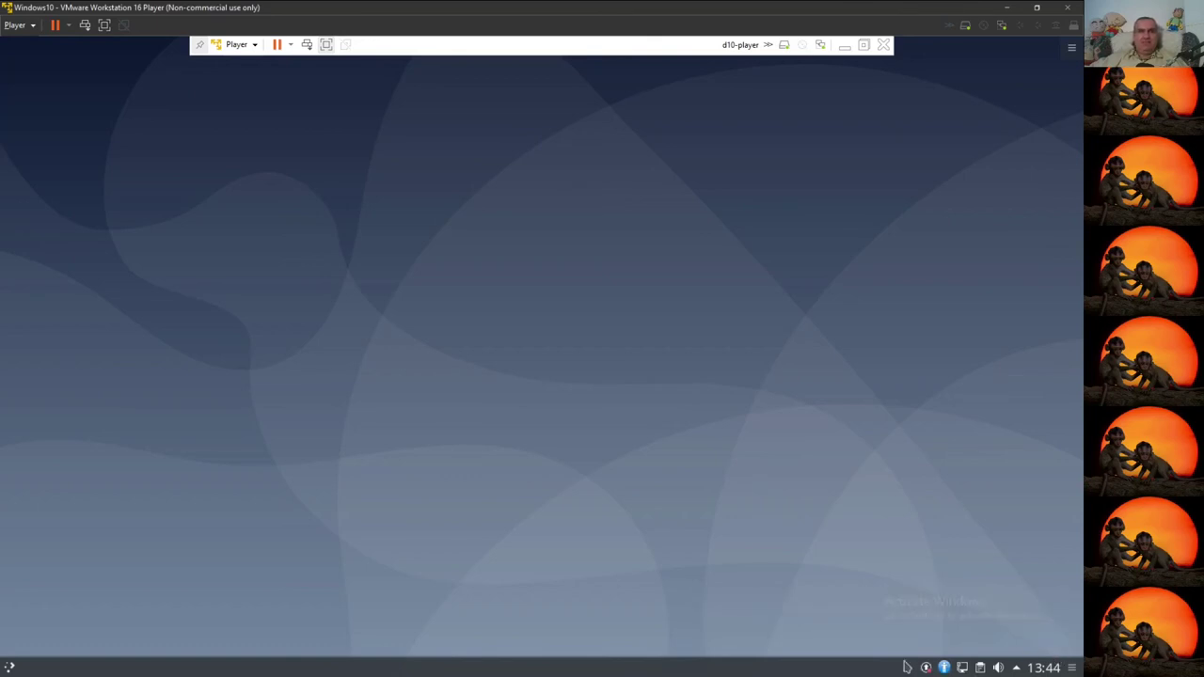
{"action": "left_click", "coordinate": [236, 44]}
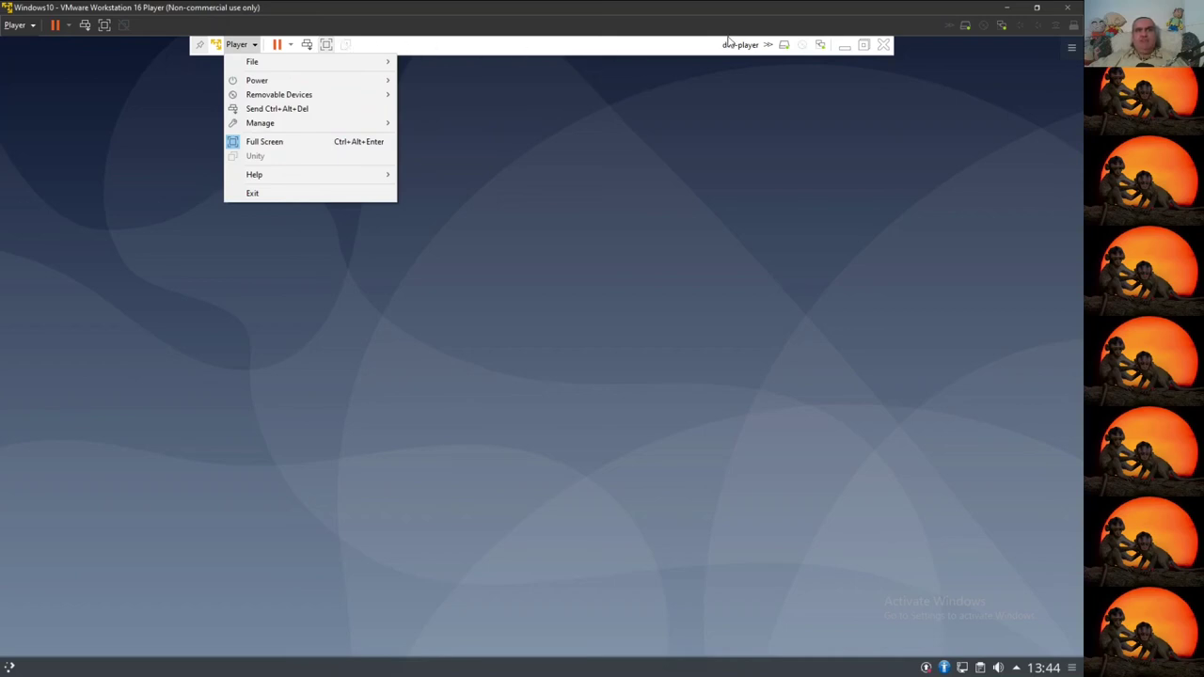
{"action": "left_click", "coordinate": [196, 49]}
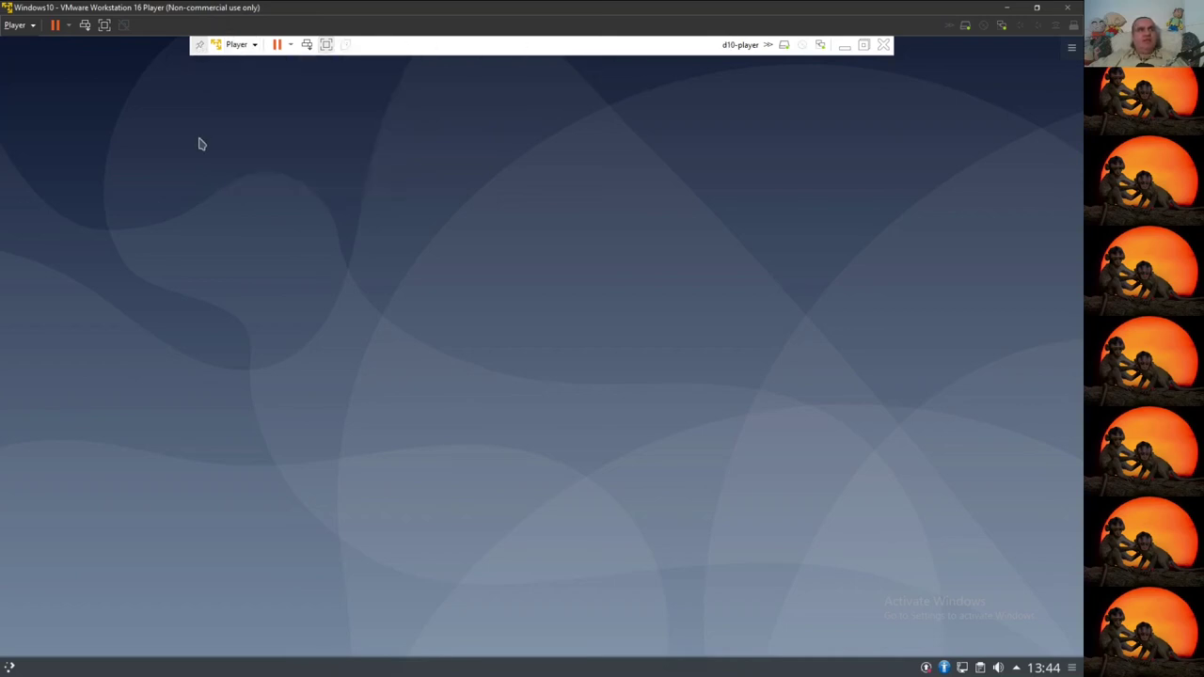
{"action": "key", "text": "super"}
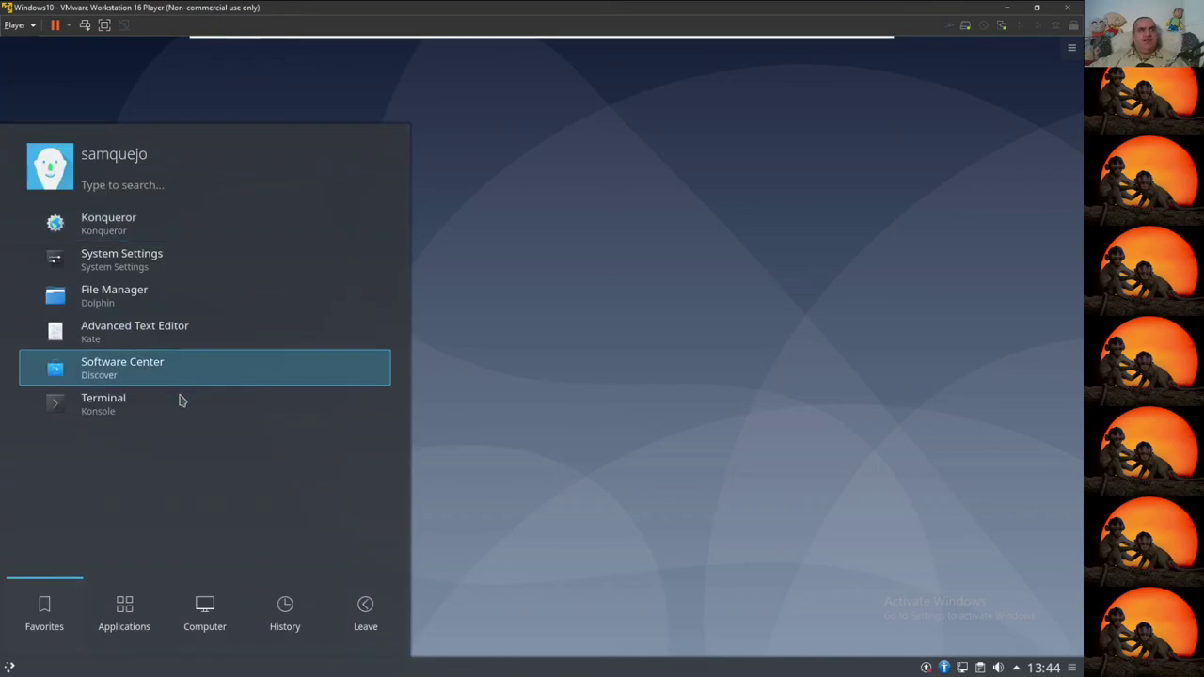
{"action": "left_click", "coordinate": [186, 397]}
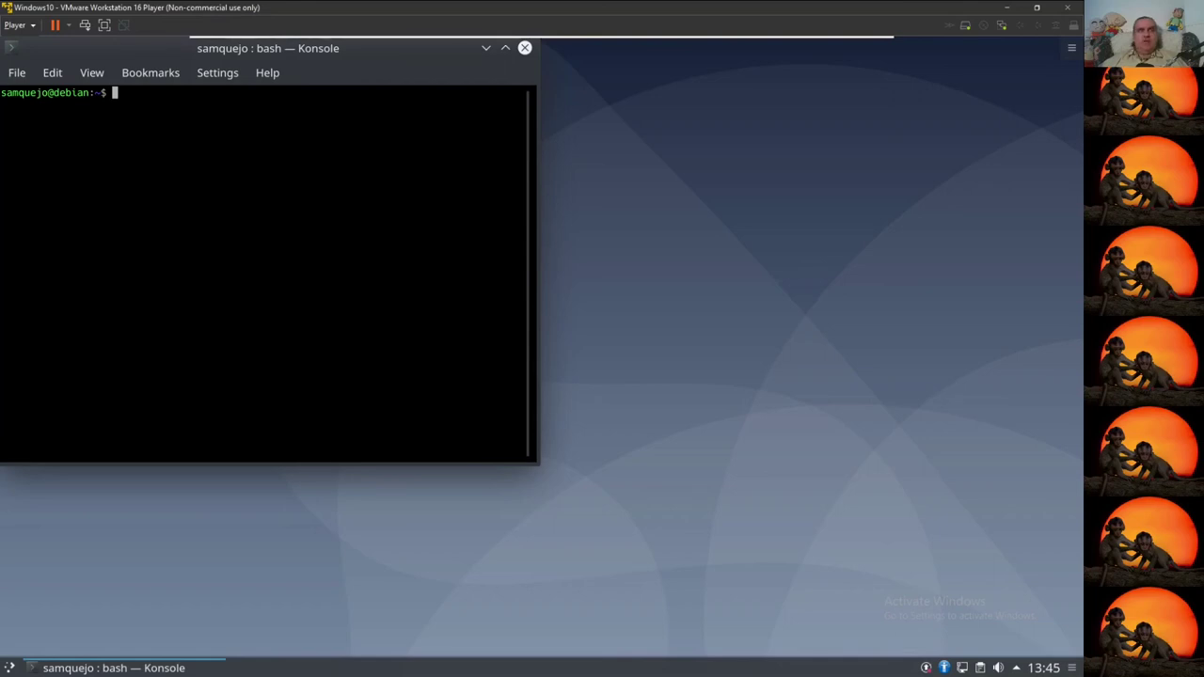
Step: Become root with 'sudo su -' and run 'apt update'
{"action": "type", "text": "sudo su -"}
{"action": "key", "text": "Return"}
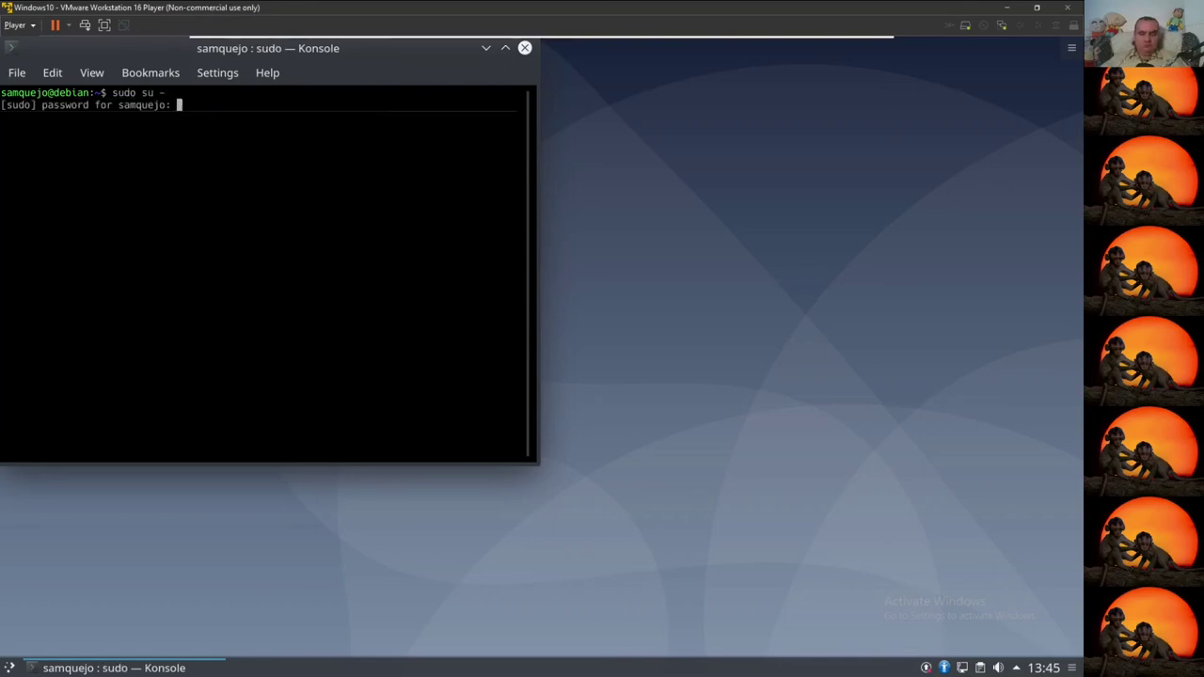
{"action": "key", "text": "Return"}
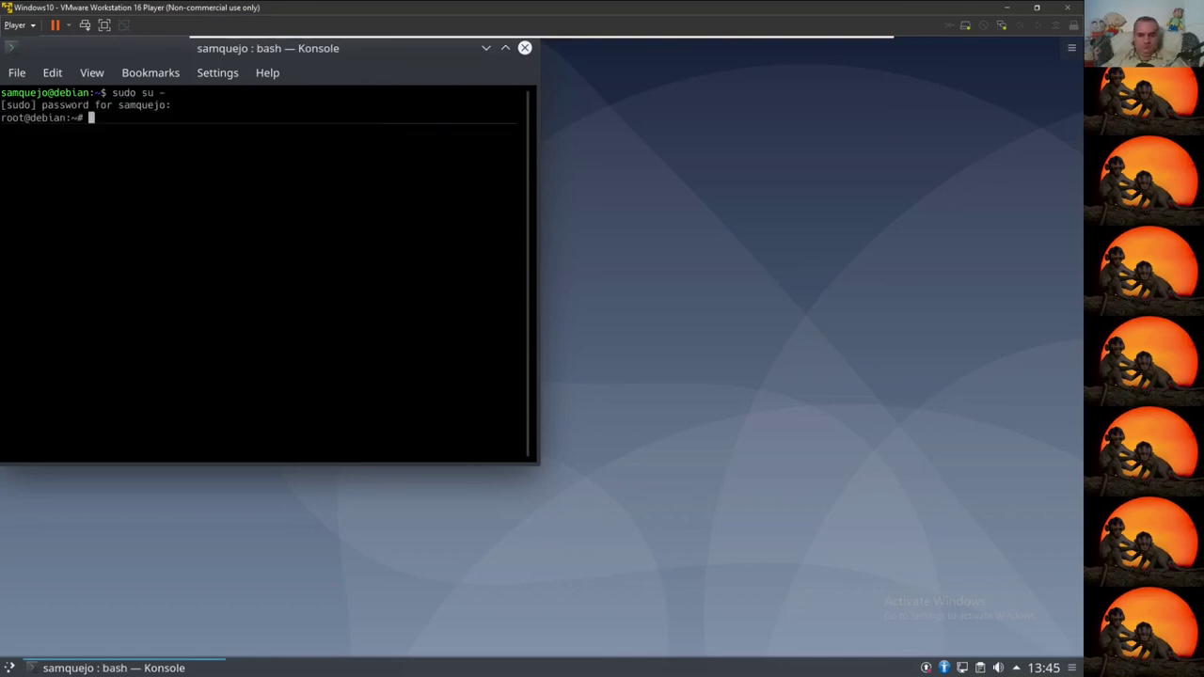
{"action": "type", "text": "apt update"}
{"action": "key", "text": "Return"}
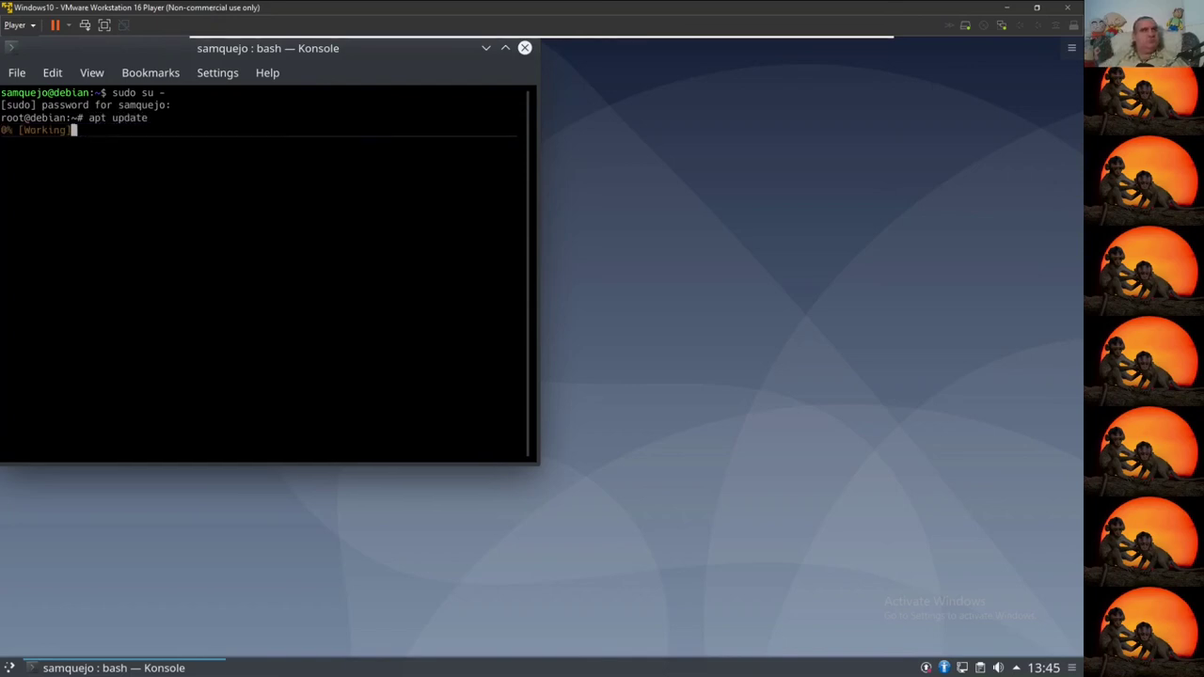
Step: Launch Firefox ESR from the Kickoff launcher's History list
{"action": "left_click", "coordinate": [9, 668]}
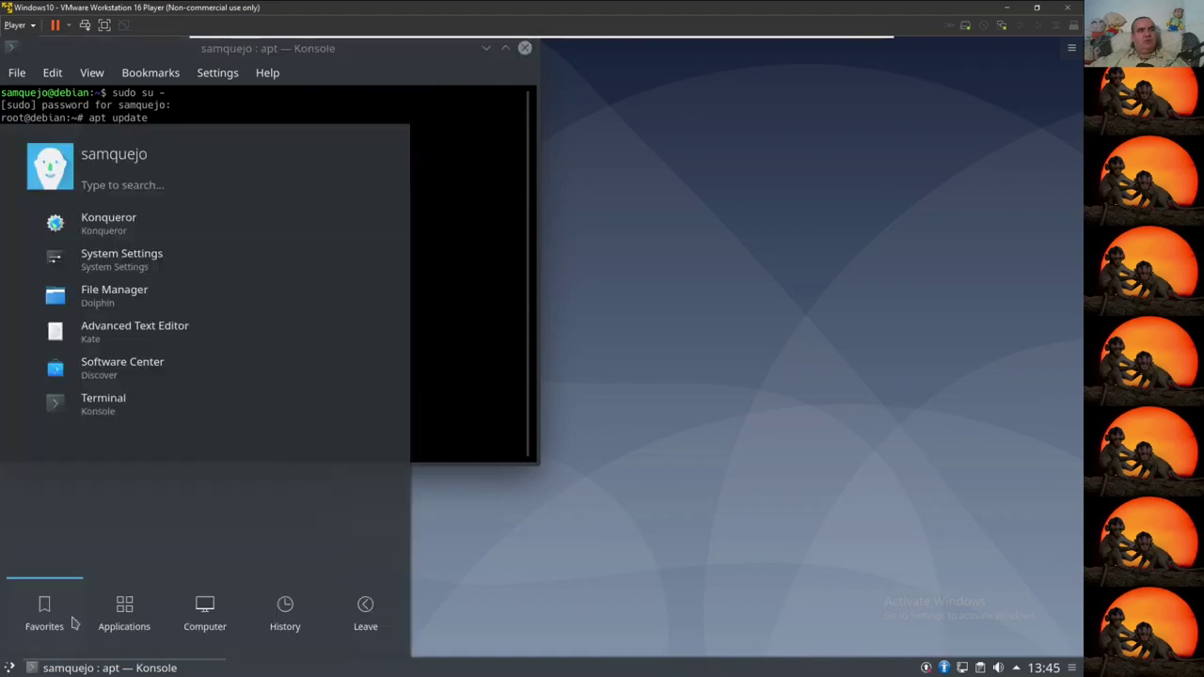
{"action": "left_click", "coordinate": [127, 607]}
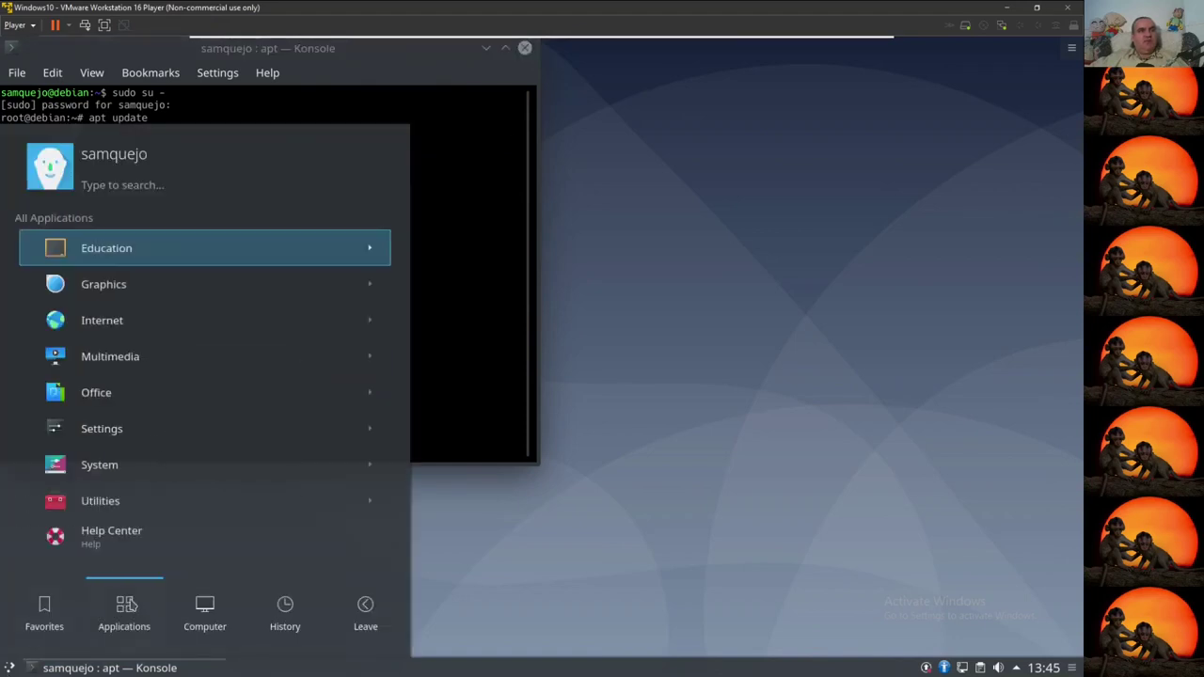
{"action": "left_click", "coordinate": [204, 606]}
{"action": "scroll", "coordinate": [215, 500], "scroll_direction": "down", "scroll_amount": 5}
{"action": "left_click", "coordinate": [284, 607]}
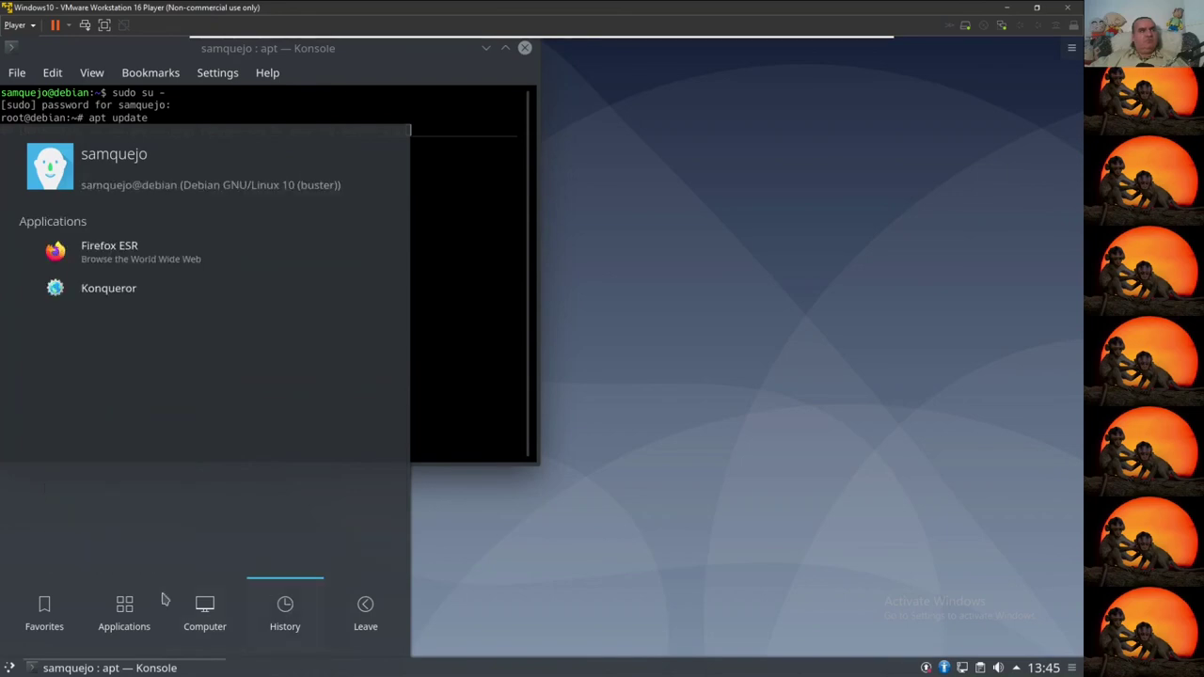
{"action": "left_click", "coordinate": [168, 261]}
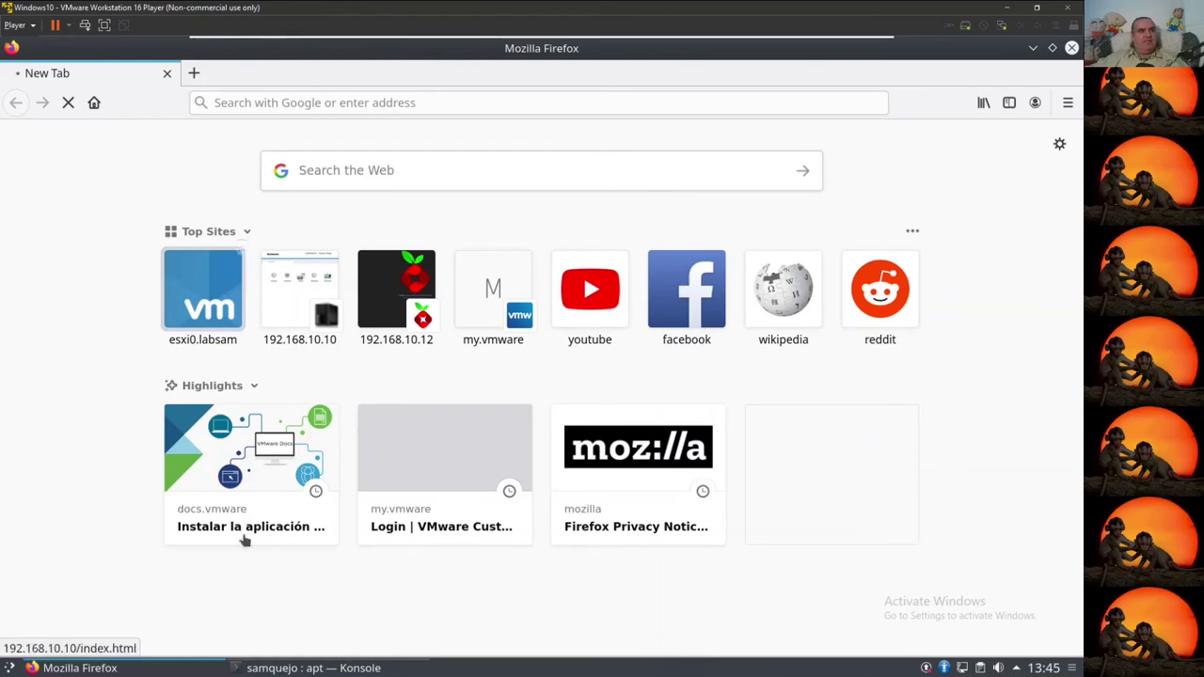
Step: Stop the stalled apt update and disconnect Wired connection 1
{"action": "left_click", "coordinate": [282, 668]}
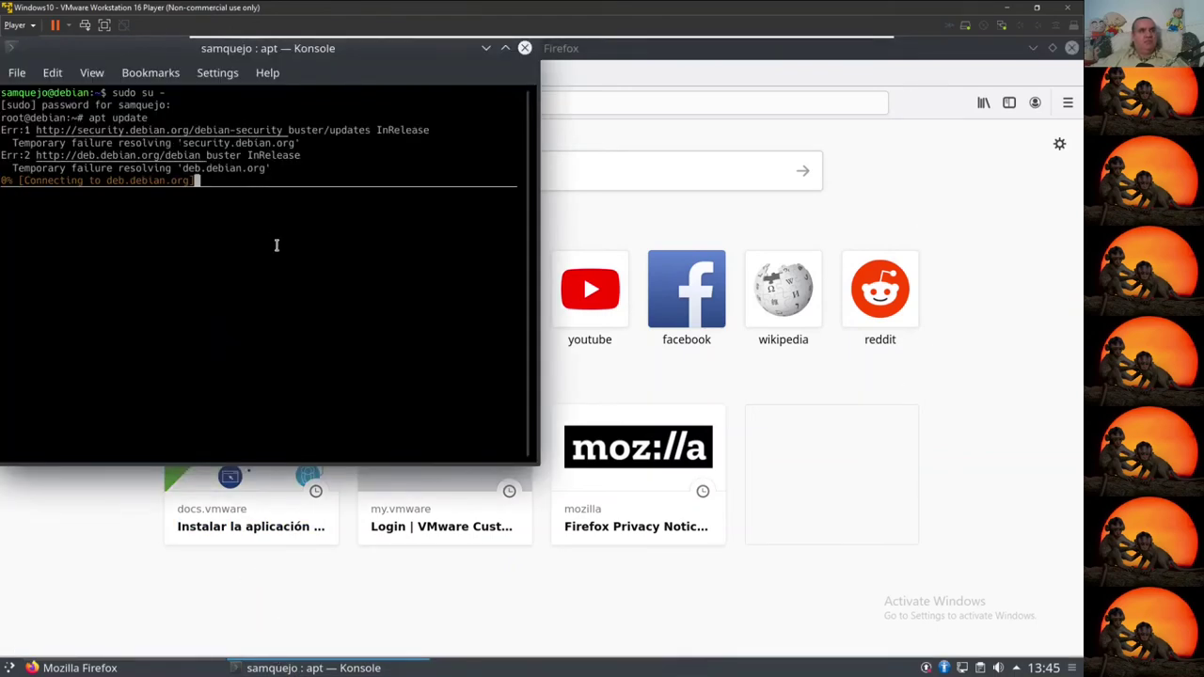
{"action": "key", "text": "ctrl+c"}
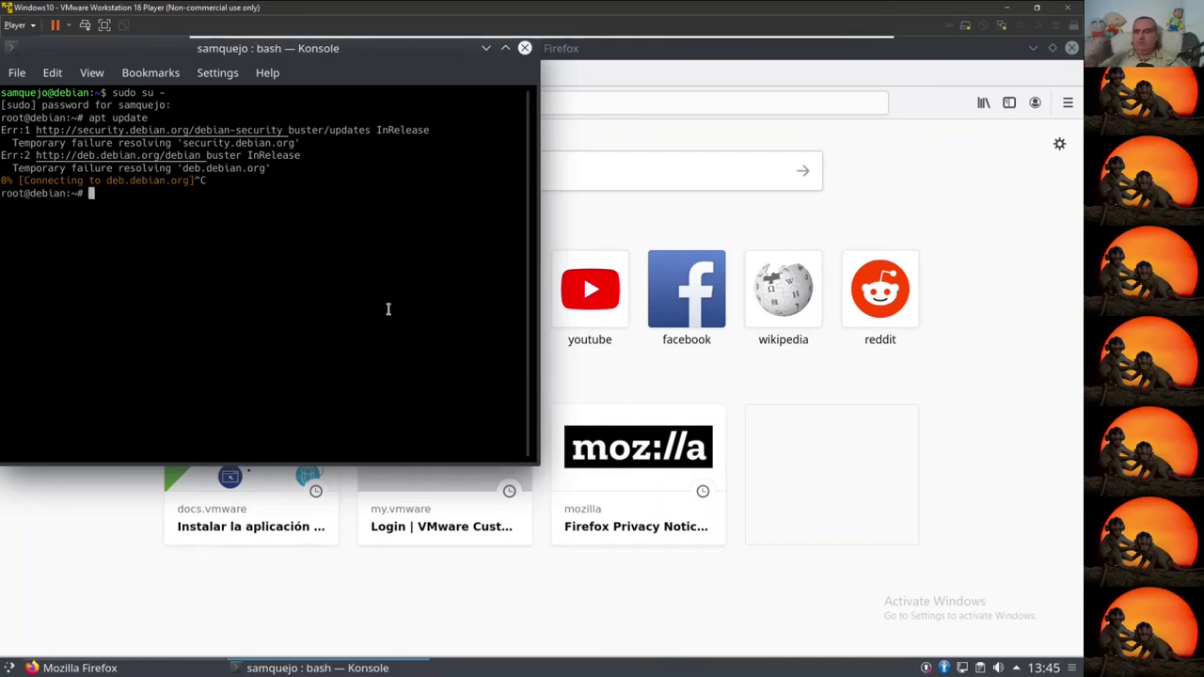
{"action": "mouse_move", "coordinate": [963, 668]}
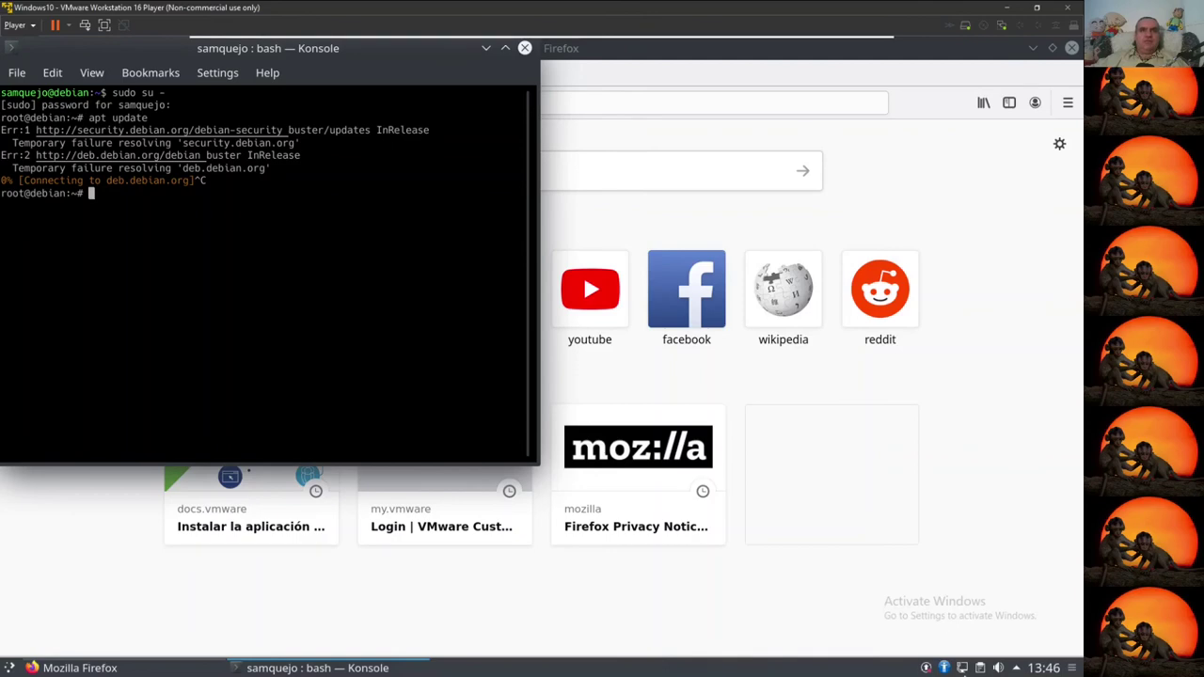
{"action": "left_click", "coordinate": [961, 667]}
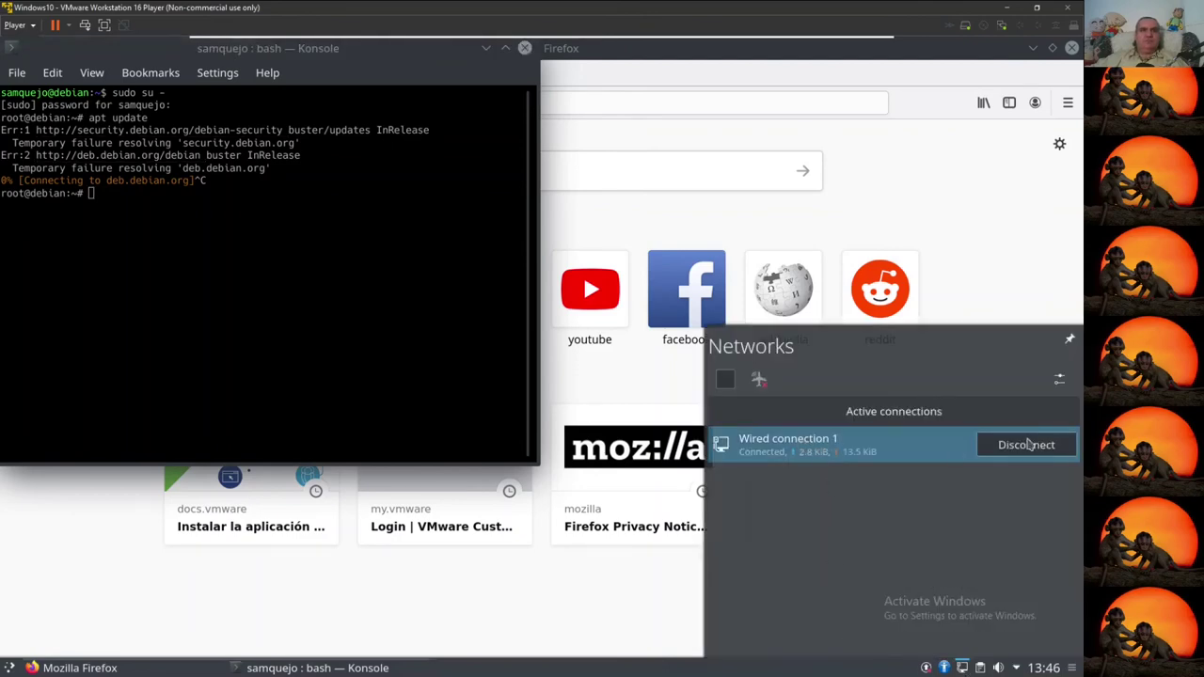
{"action": "left_click", "coordinate": [1035, 446]}
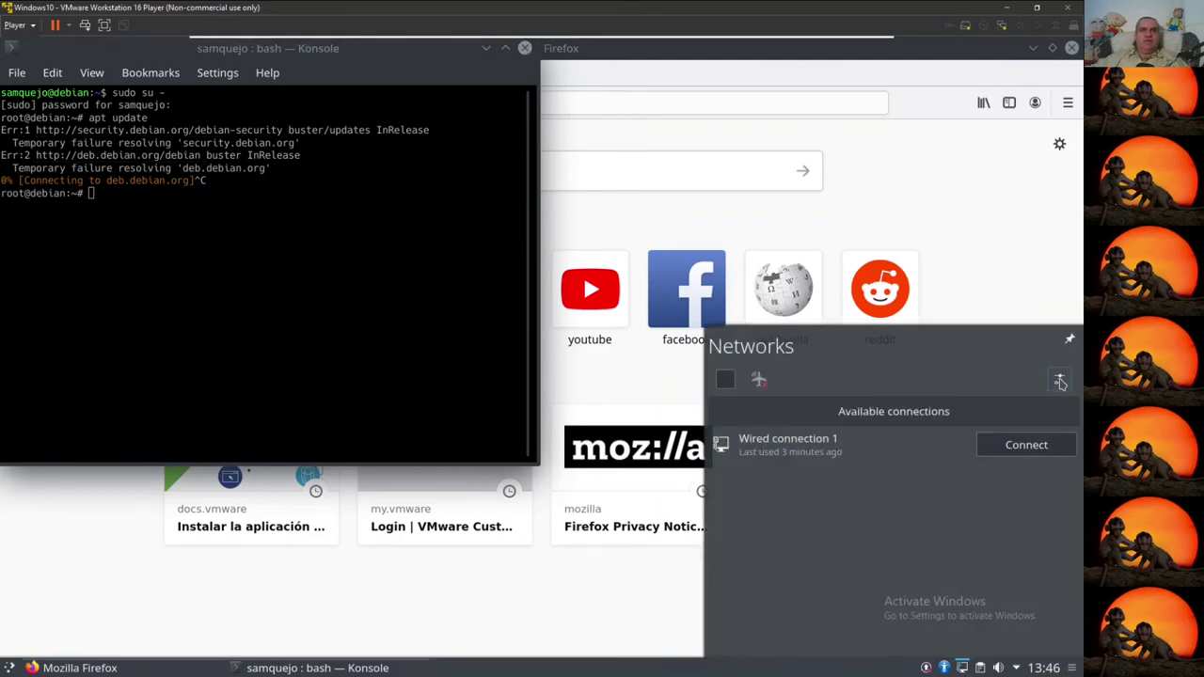
Step: Set Wired connection 1's IPv4 DNS server to 192.168.10.12 and save
{"action": "left_click", "coordinate": [1059, 379]}
{"action": "left_click", "coordinate": [780, 177]}
{"action": "left_click", "coordinate": [627, 240]}
{"action": "key", "text": "BackSpace"}
{"action": "key", "text": "BackSpace"}
{"action": "key", "text": "BackSpace"}
{"action": "type", "text": "192.168.10.12"}
{"action": "left_click", "coordinate": [720, 632]}
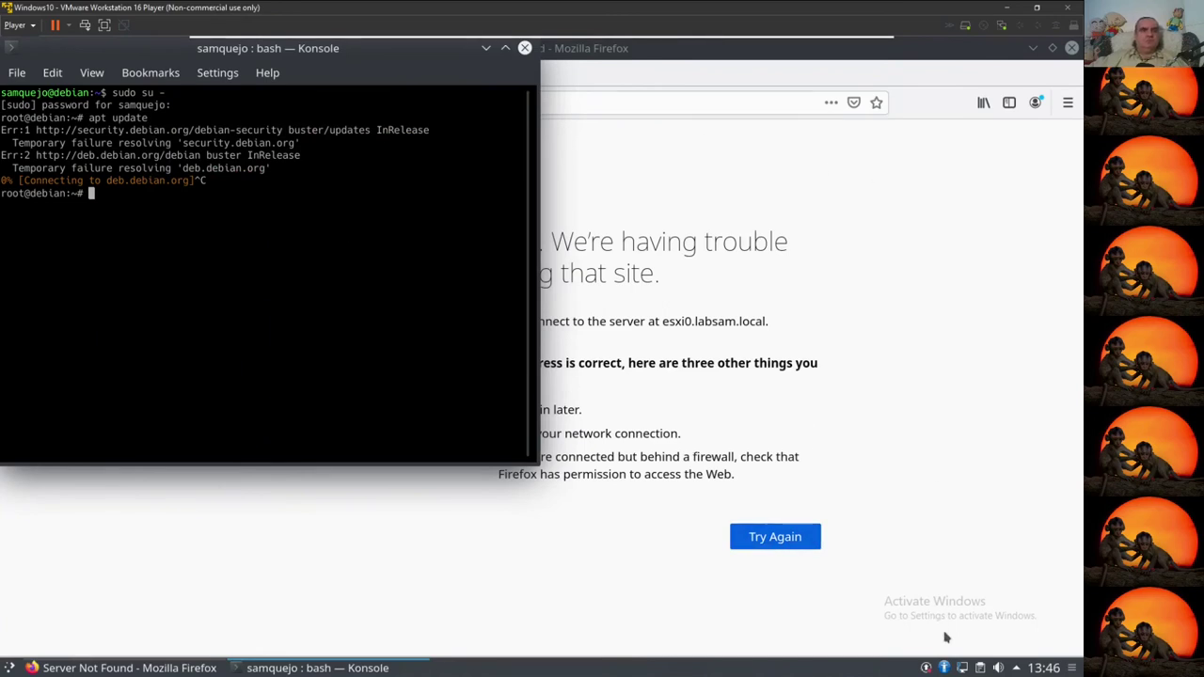
Step: Reconnect Wired connection 1 from the network panel
{"action": "right_click", "coordinate": [962, 668]}
{"action": "left_click", "coordinate": [932, 647]}
{"action": "left_click", "coordinate": [969, 634]}
{"action": "left_click", "coordinate": [961, 668]}
{"action": "left_click", "coordinate": [846, 453]}
{"action": "left_click", "coordinate": [1049, 450]}
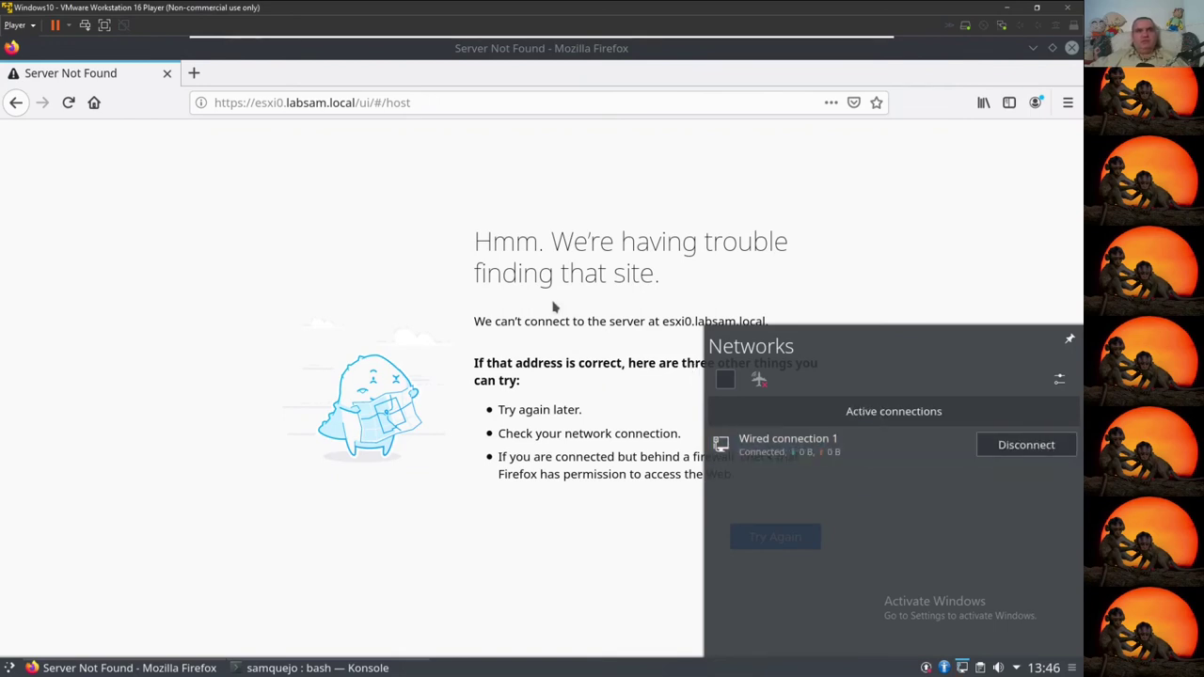
Step: Rerun apt update in Konsole and retry loading esxi0.labsam.local in Firefox
{"action": "left_click", "coordinate": [317, 667]}
{"action": "key", "text": "Up"}
{"action": "key", "text": "Return"}
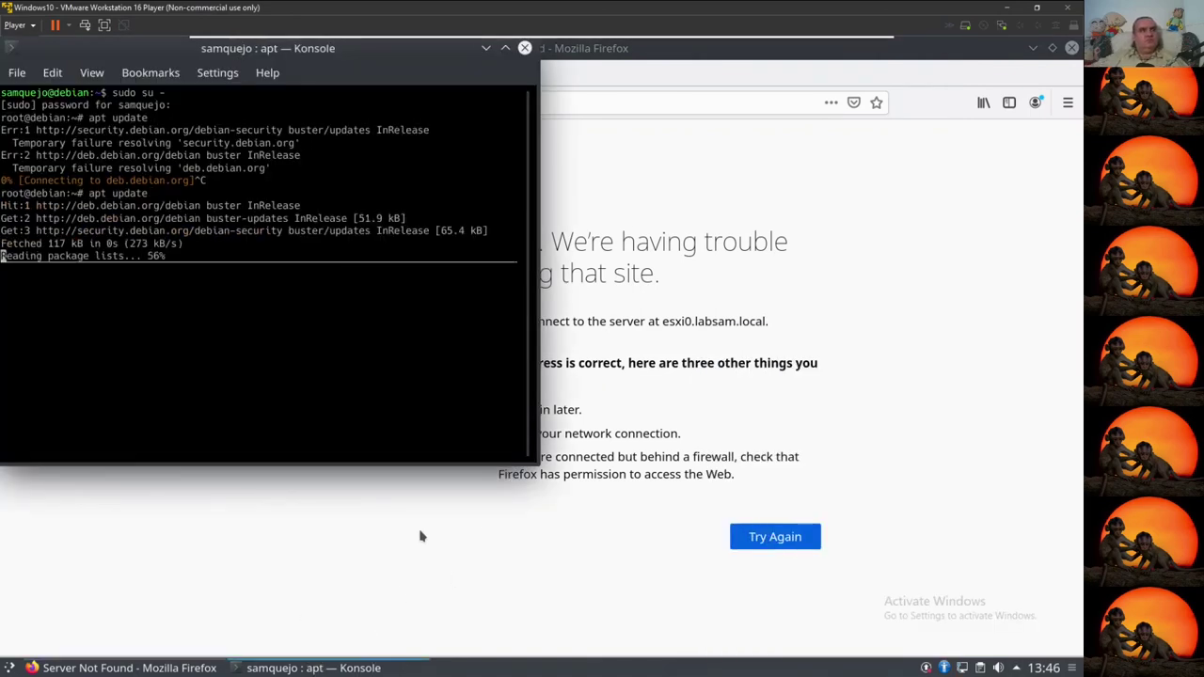
{"action": "left_click", "coordinate": [773, 536]}
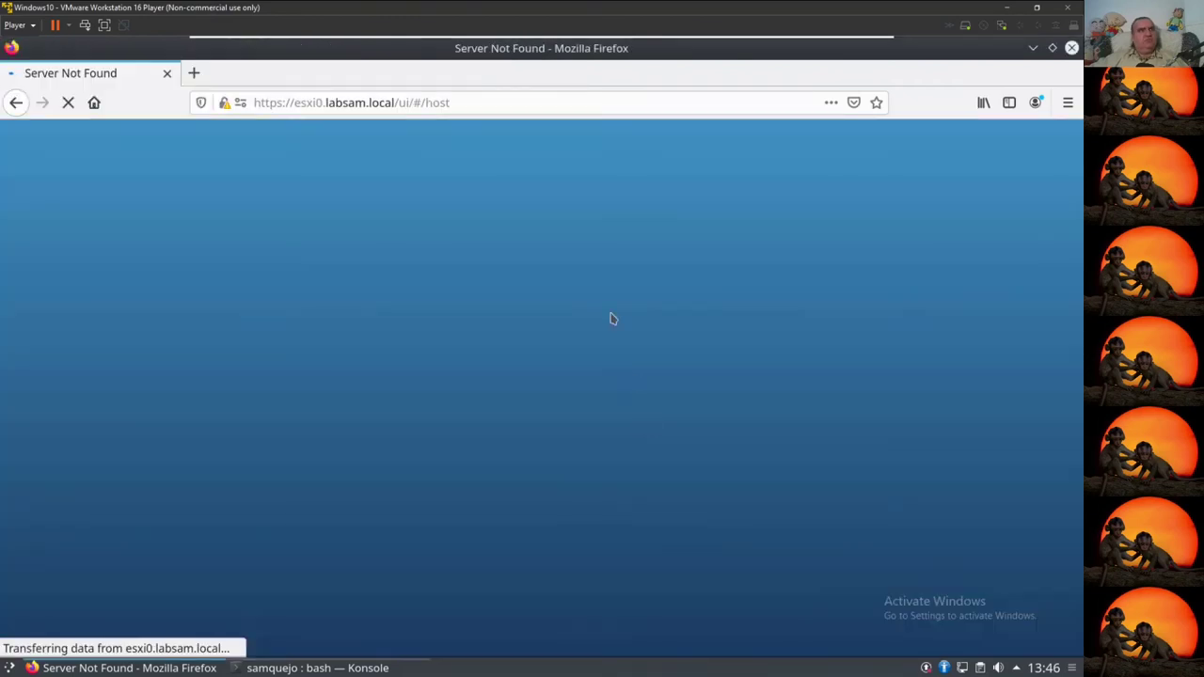
Step: Sign in to the esxi0.labsam.local Host Client as root with the account password
{"action": "left_click", "coordinate": [492, 104]}
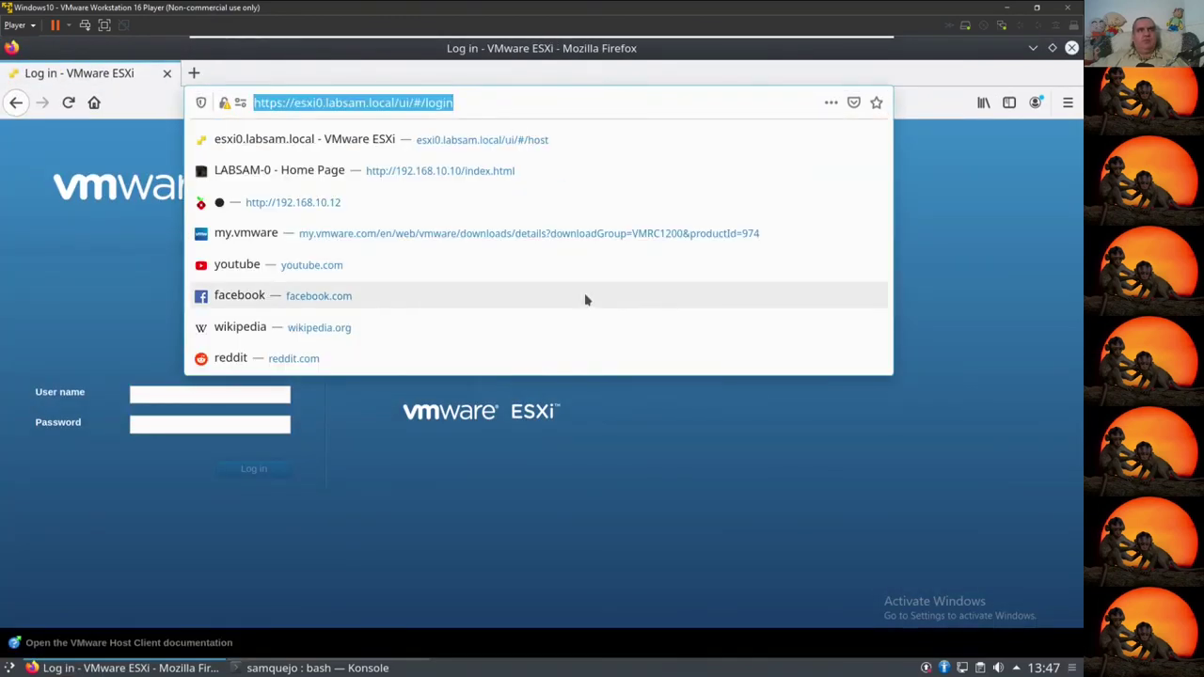
{"action": "left_click", "coordinate": [400, 415]}
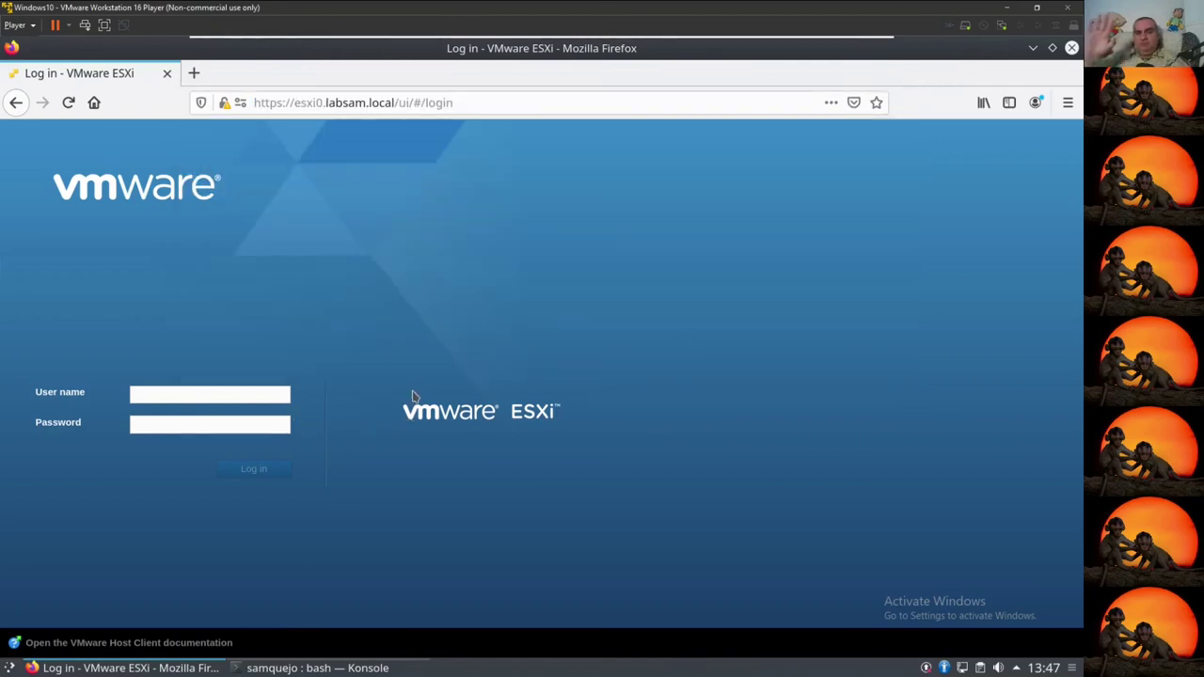
{"action": "left_click", "coordinate": [220, 394]}
{"action": "type", "text": "root"}
{"action": "left_click", "coordinate": [181, 422]}
{"action": "type", "text": "password123"}
{"action": "left_click", "coordinate": [262, 470]}
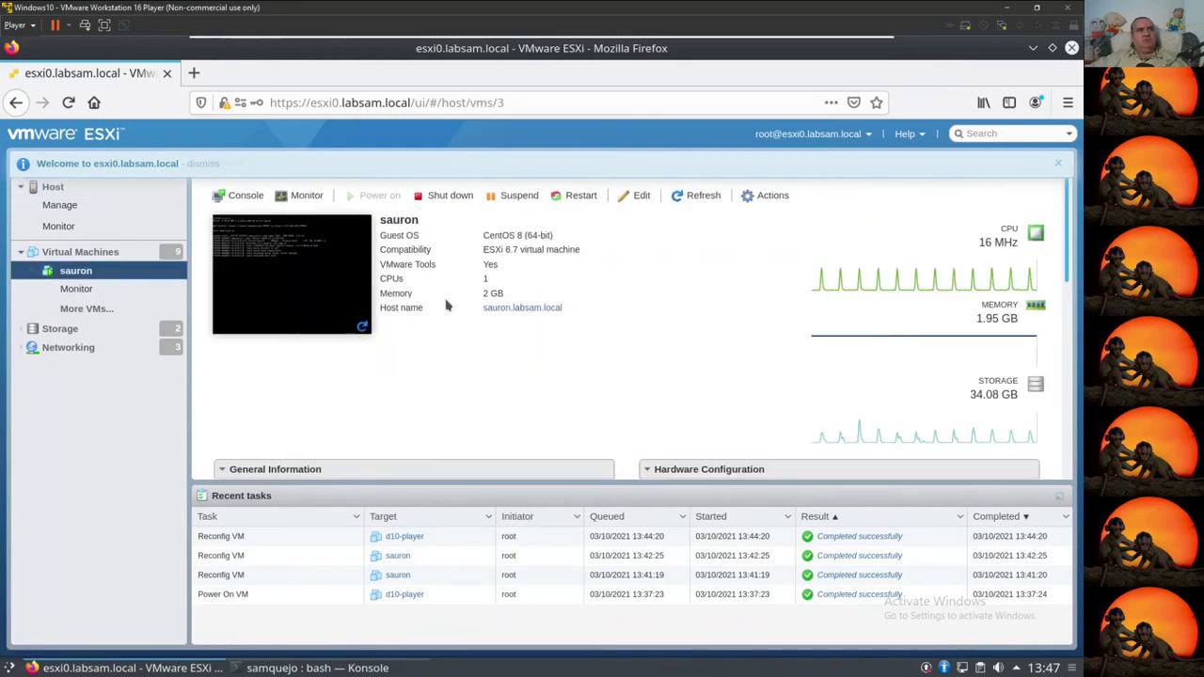
{"action": "left_click", "coordinate": [243, 195]}
{"action": "left_click", "coordinate": [298, 219]}
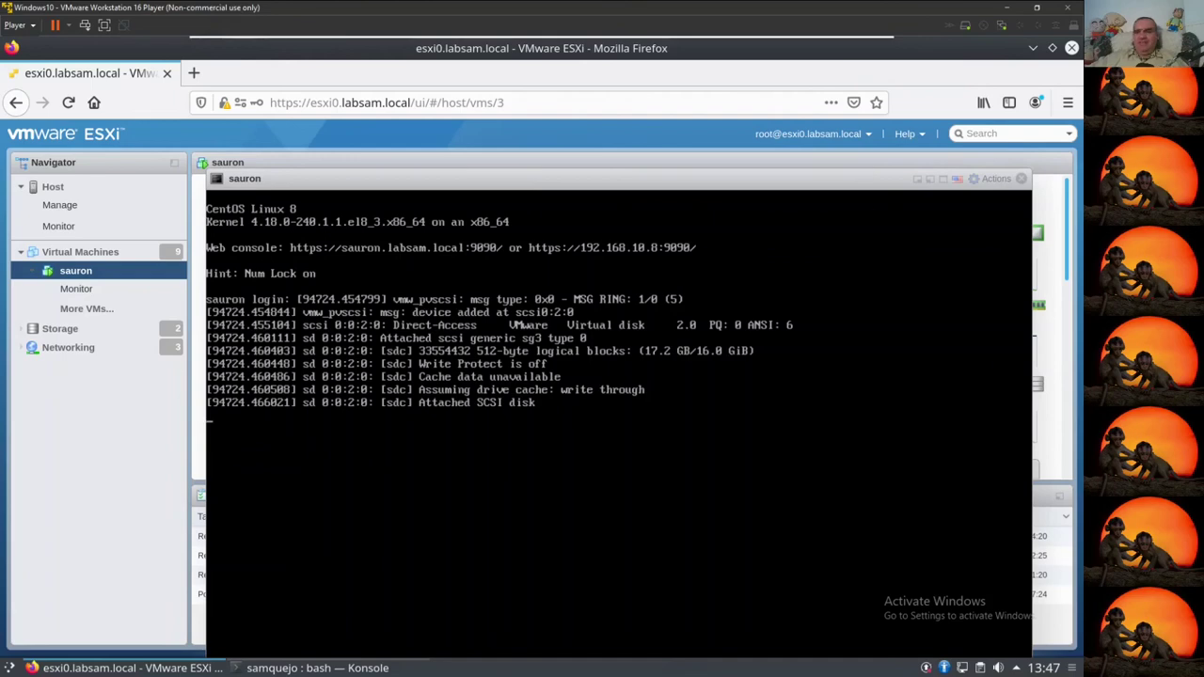
{"action": "left_click", "coordinate": [1020, 180]}
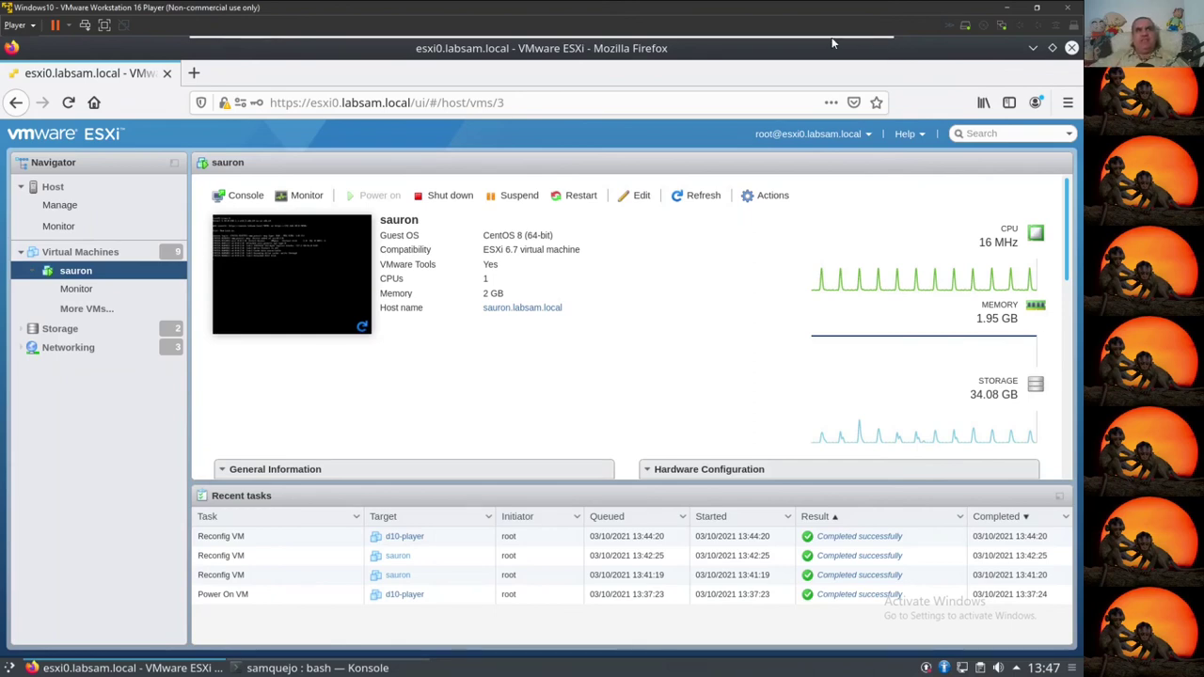
Step: Exit full screen and close Firefox and Konsole in the Debian guest
{"action": "mouse_move", "coordinate": [820, 47]}
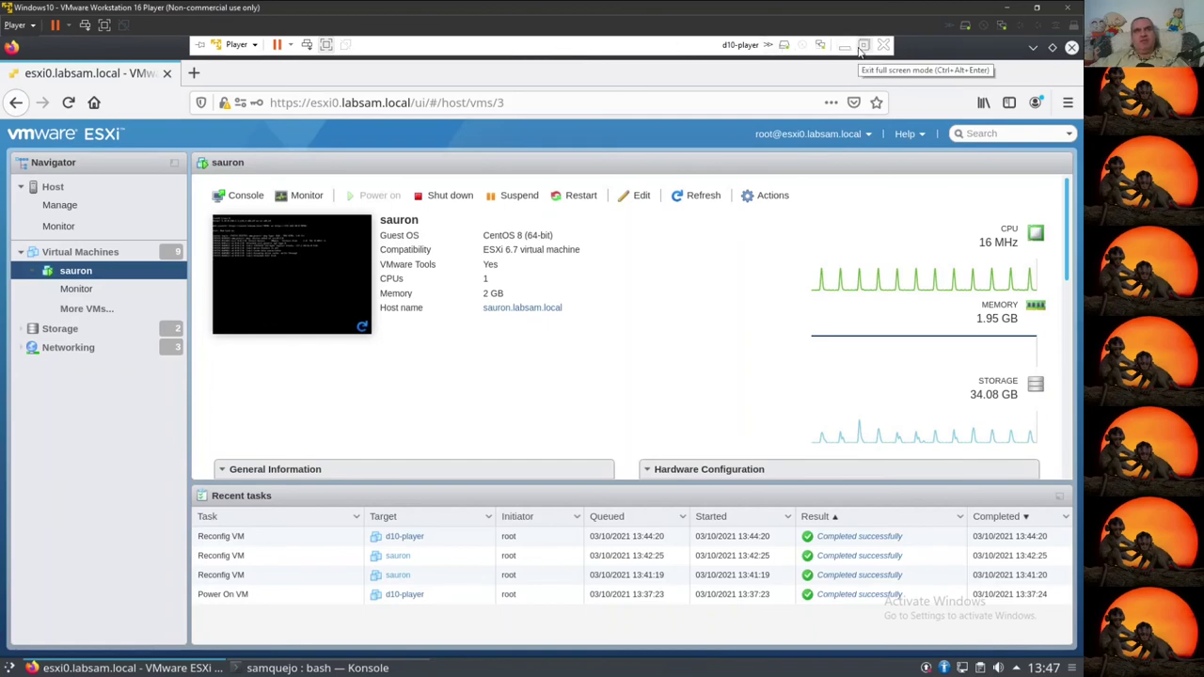
{"action": "left_click", "coordinate": [847, 47]}
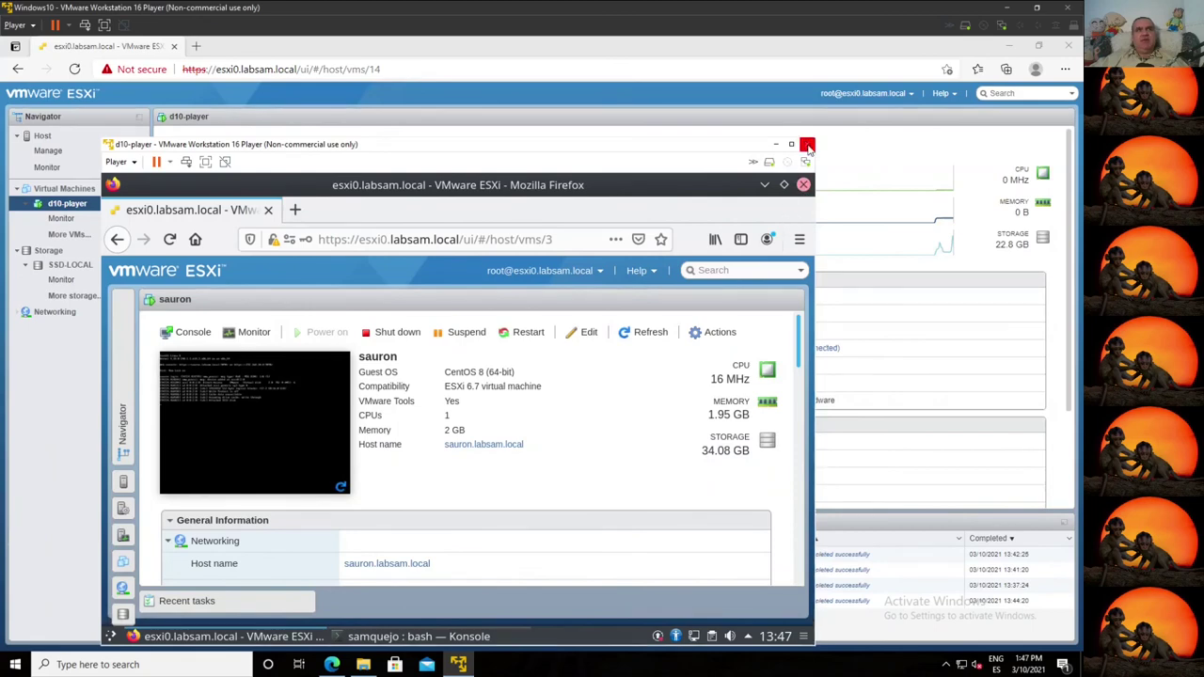
{"action": "left_click", "coordinate": [804, 186]}
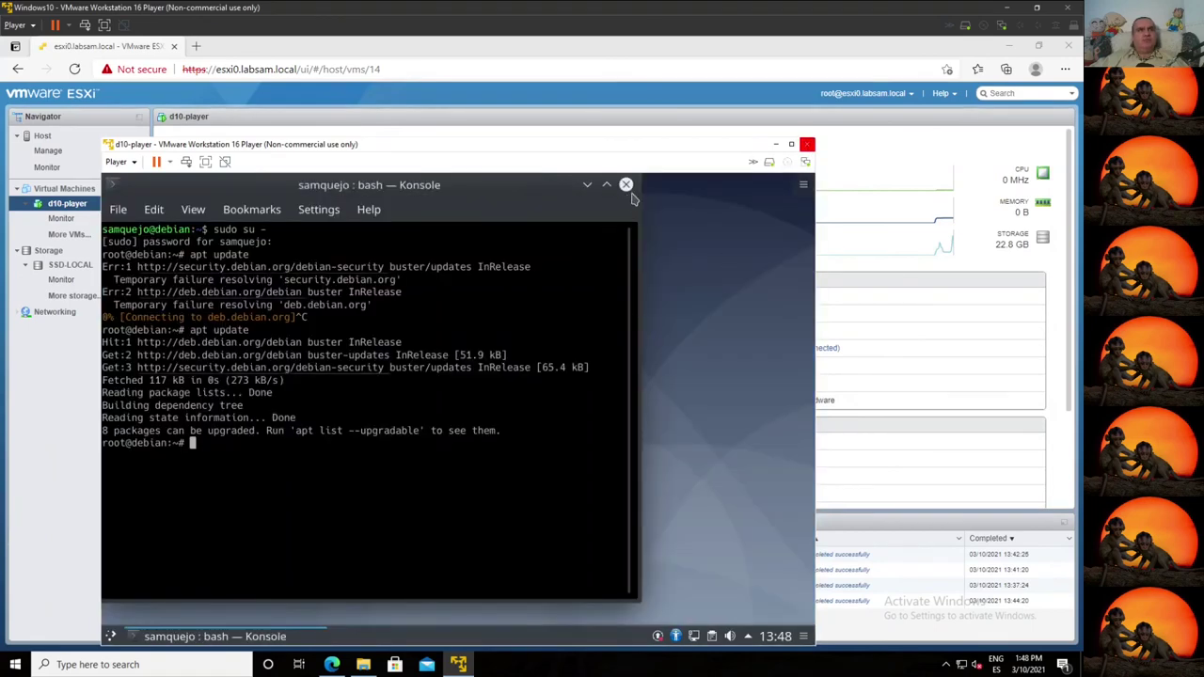
{"action": "left_click", "coordinate": [640, 199]}
Step: Log out of the Plasma session via Leave > Logout and close the d10-player window
{"action": "left_click", "coordinate": [110, 637]}
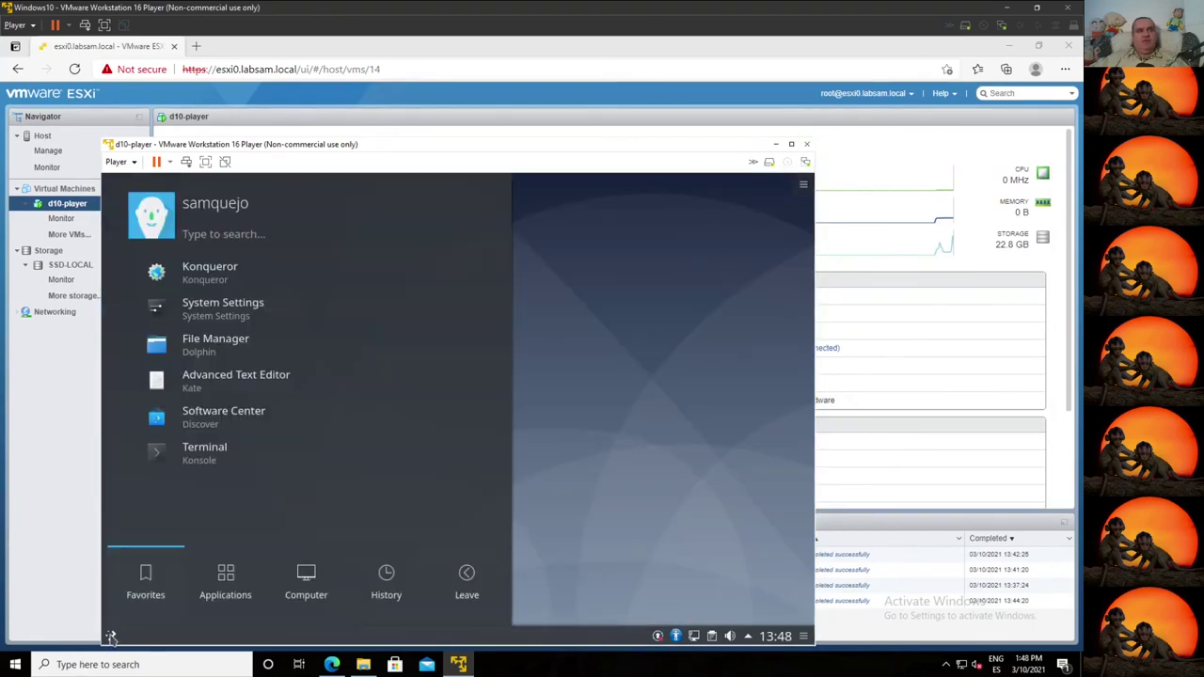
{"action": "left_click", "coordinate": [425, 576]}
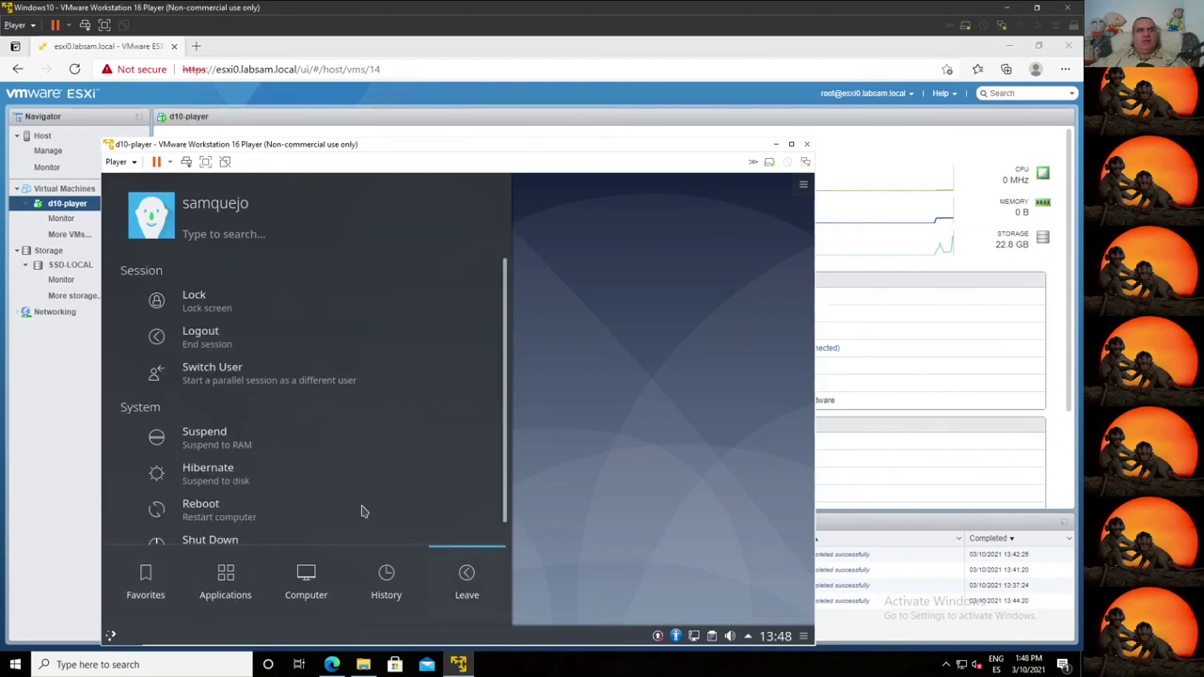
{"action": "left_click", "coordinate": [235, 331]}
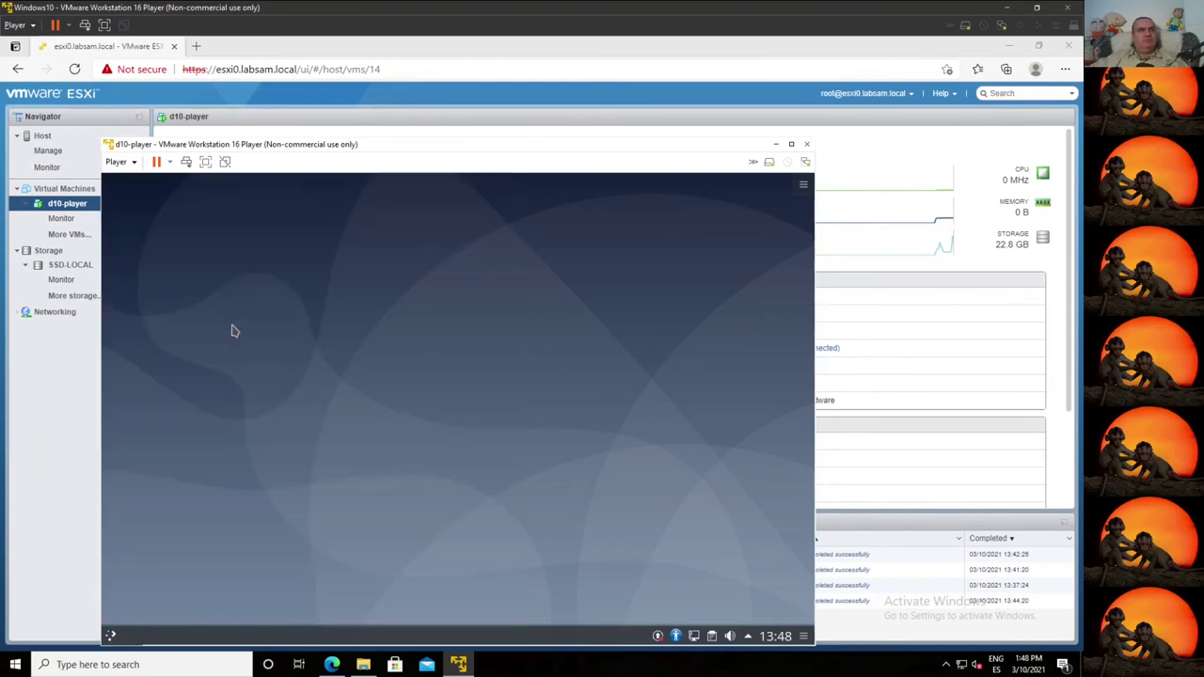
{"action": "left_click", "coordinate": [806, 144]}
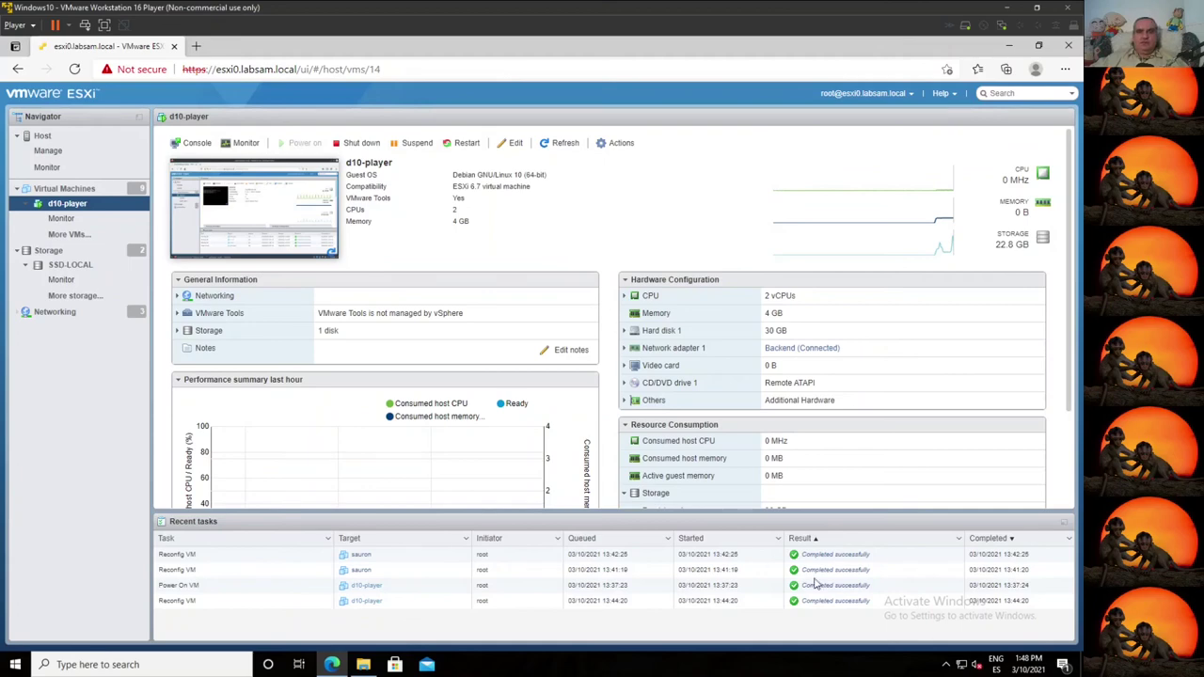